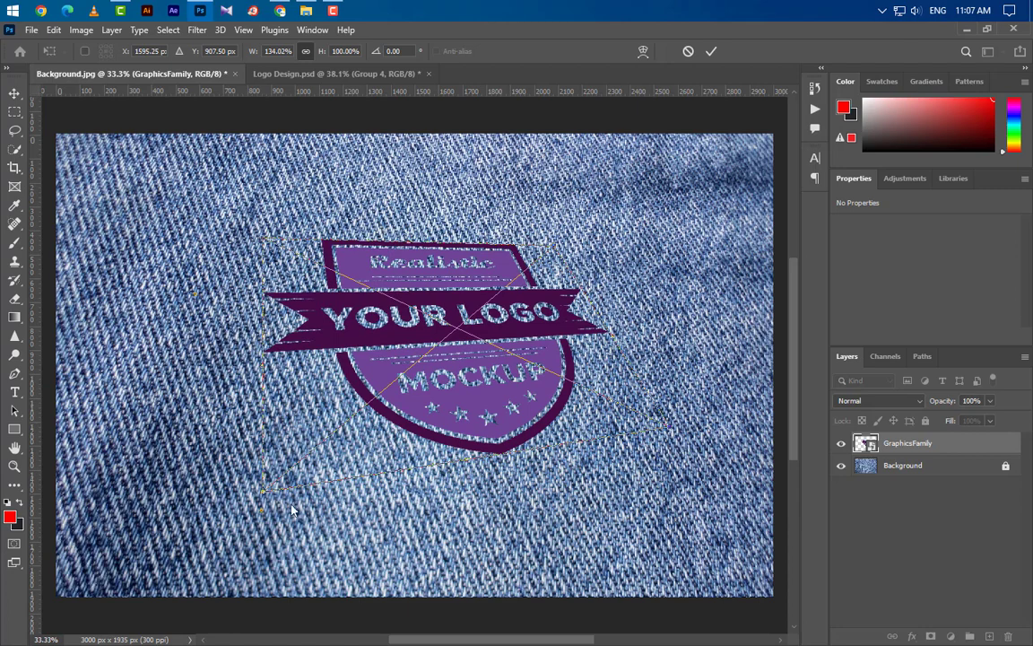
# Distort the logo by moving its two left corners so it slants across the denim, and apply the transform.
pyautogui.moveTo(265, 496)
pyautogui.mouseDown()
pyautogui.moveTo(271, 477)
pyautogui.moveTo(272, 492)
pyautogui.mouseUp()
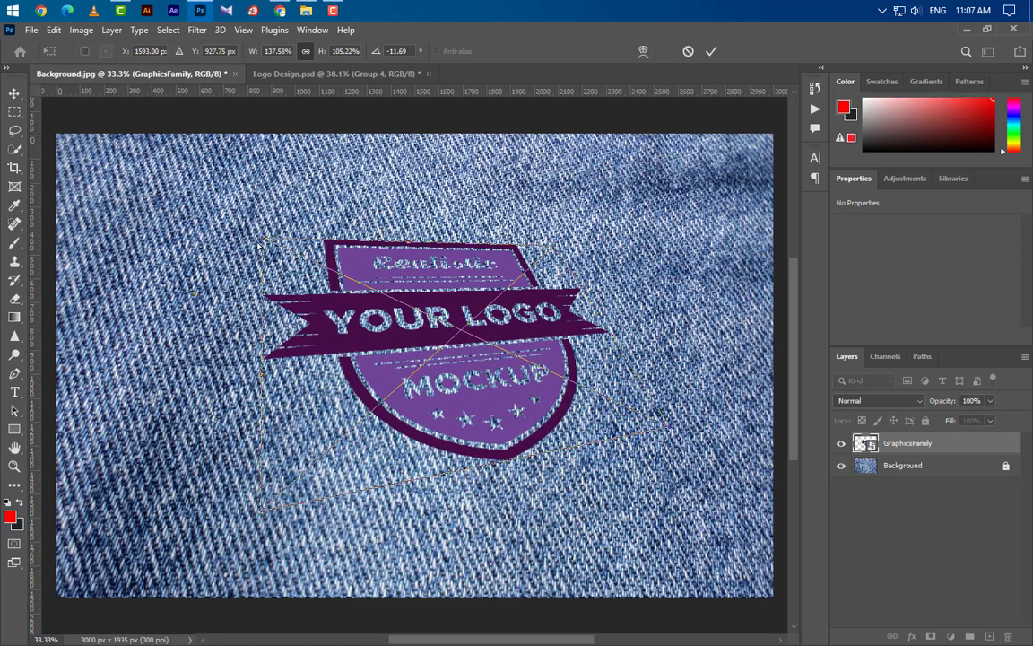
pyautogui.moveTo(261, 242); pyautogui.dragTo(196, 296)
pyautogui.click(710, 54)
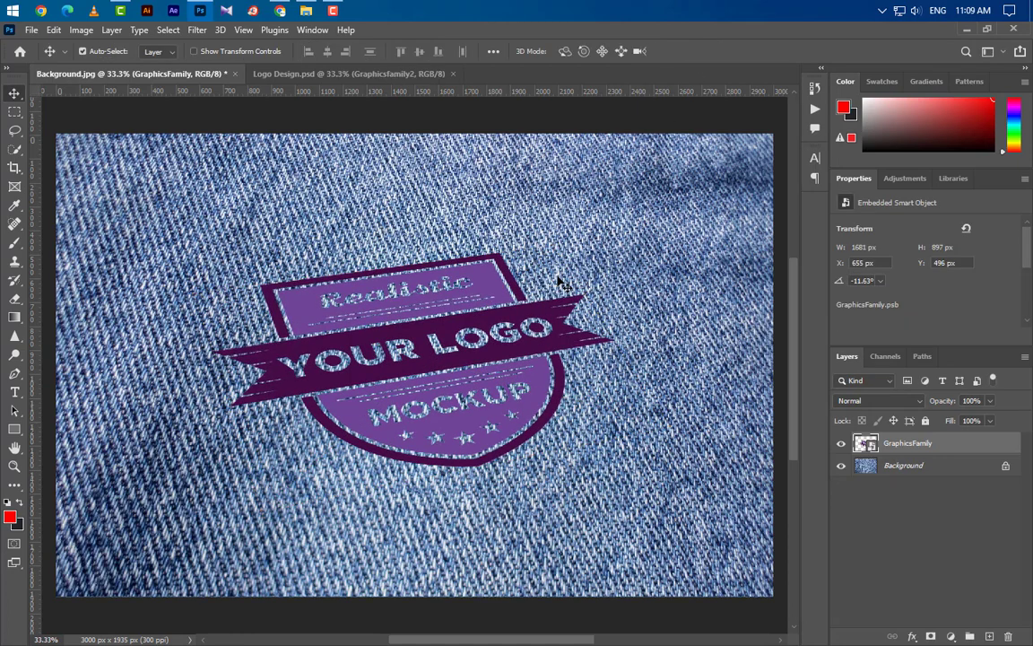
# Duplicate the GraphicsFamily layer within Background.jpg and hide the copy.
pyautogui.rightClick(952, 452)
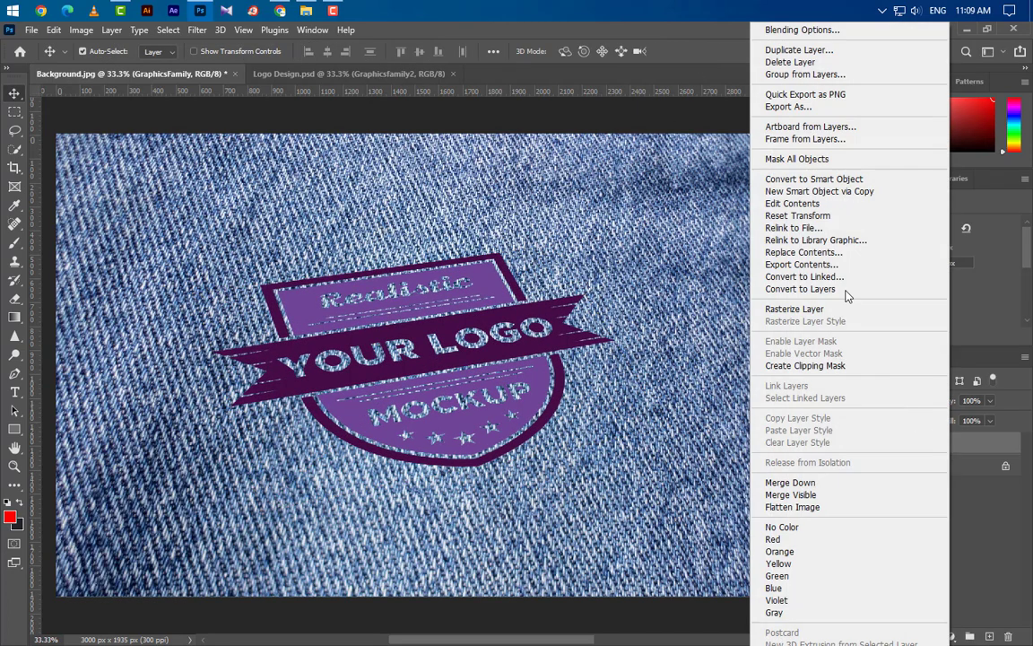
pyautogui.click(731, 48)
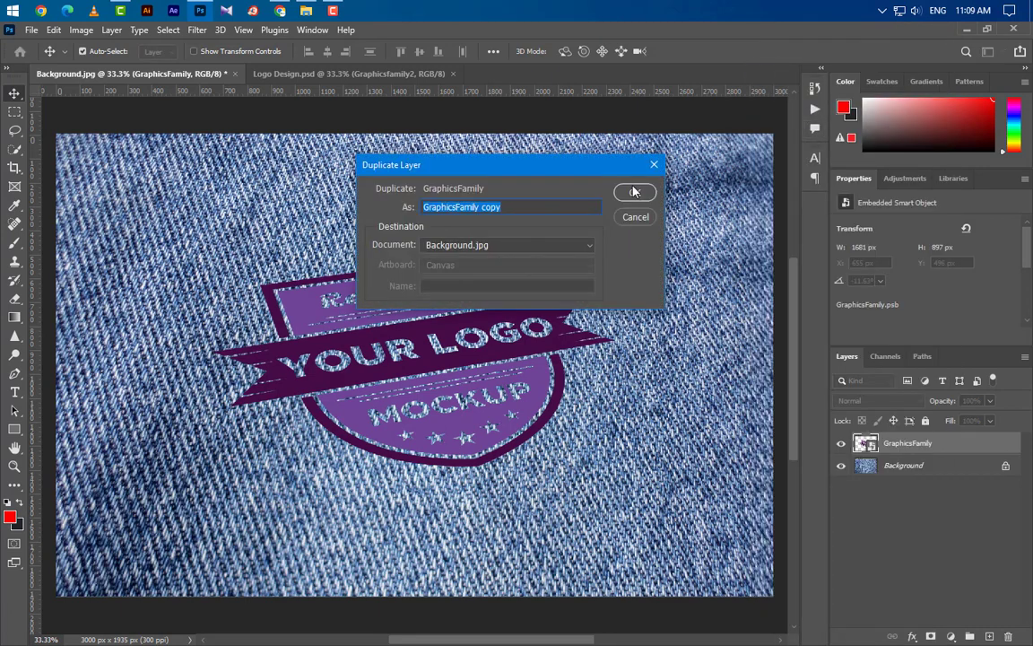
pyautogui.press('Return')
pyautogui.click(841, 448)
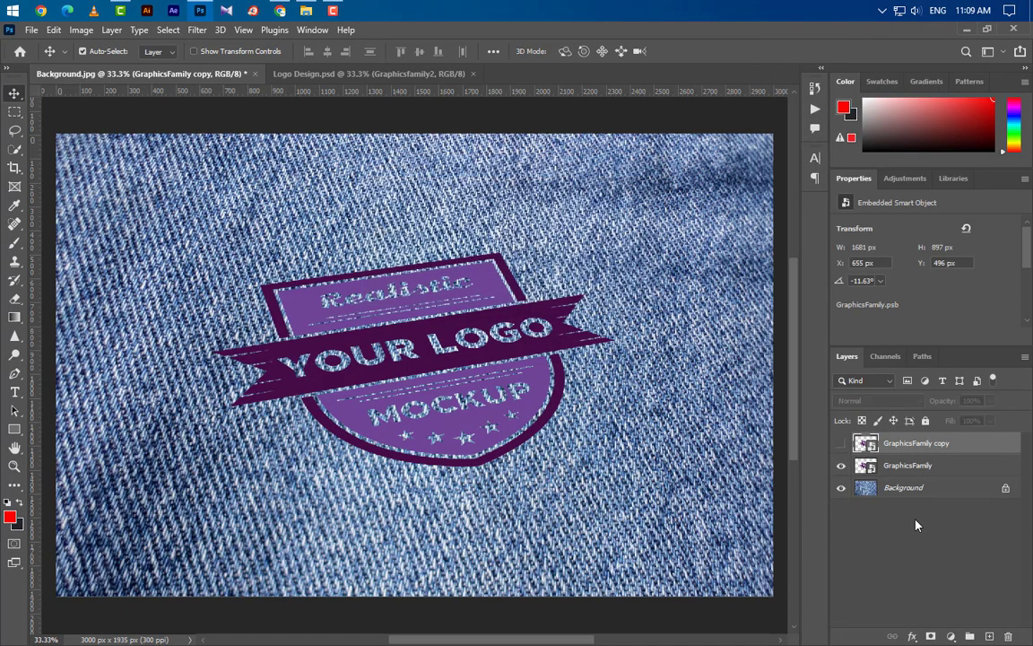
# Place the Background 1 image directly above the original GraphicsFamily layer and clip it to the logo.
pyautogui.click(961, 470)
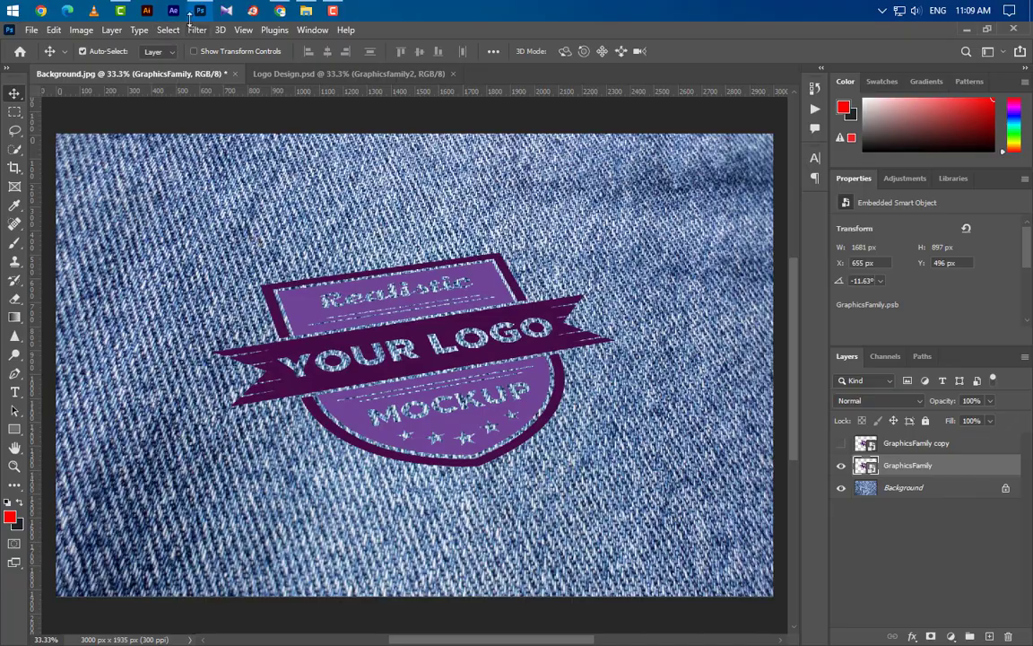
pyautogui.click(305, 10)
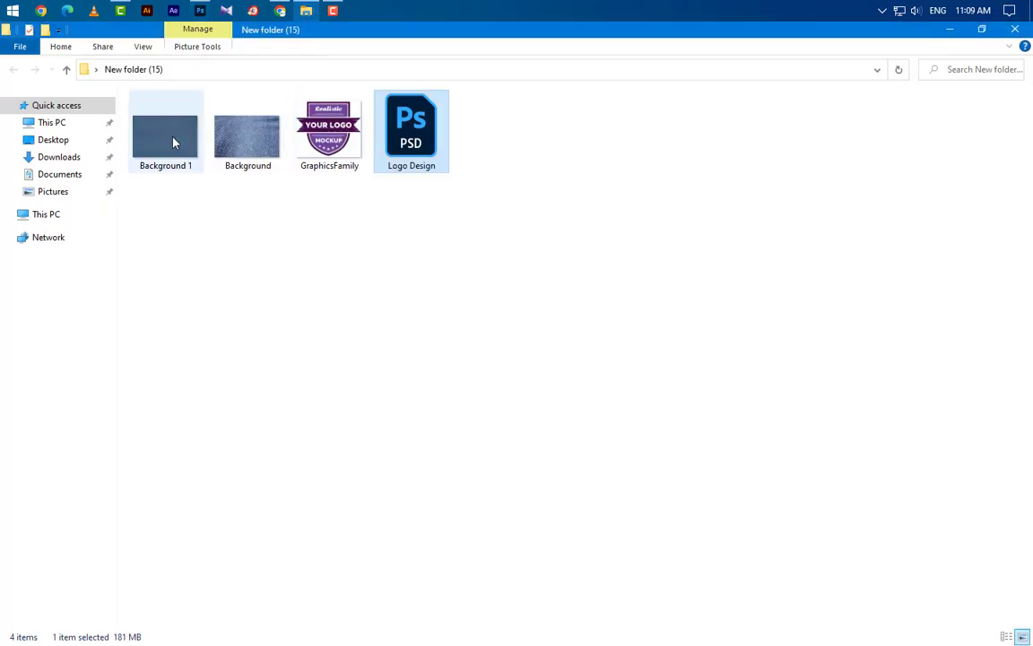
pyautogui.moveTo(174, 134); pyautogui.dragTo(415, 369)
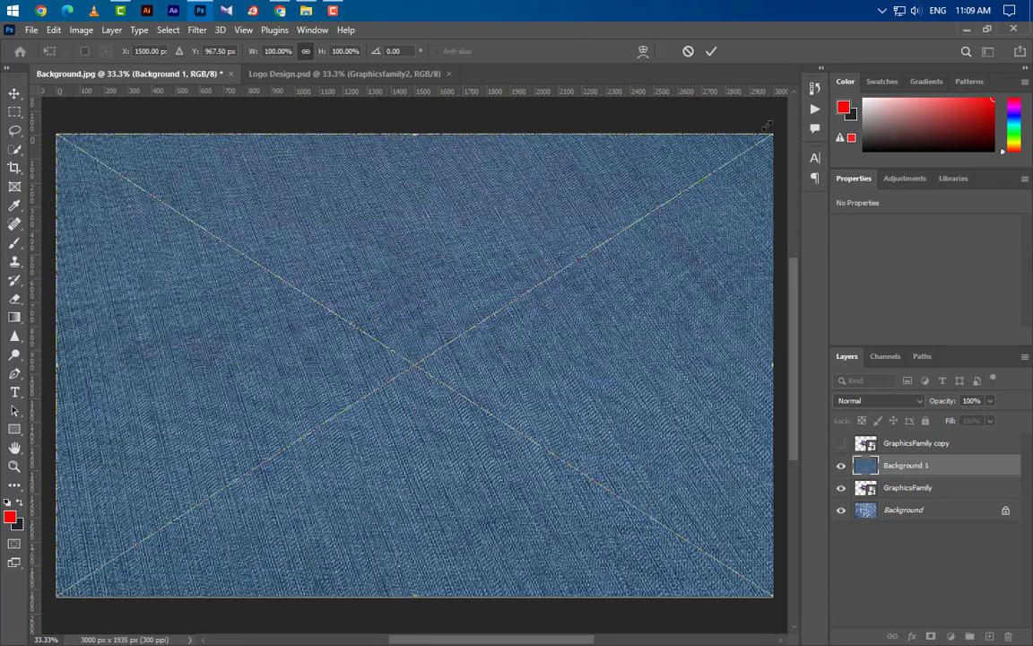
pyautogui.click(713, 54)
pyautogui.rightClick(982, 475)
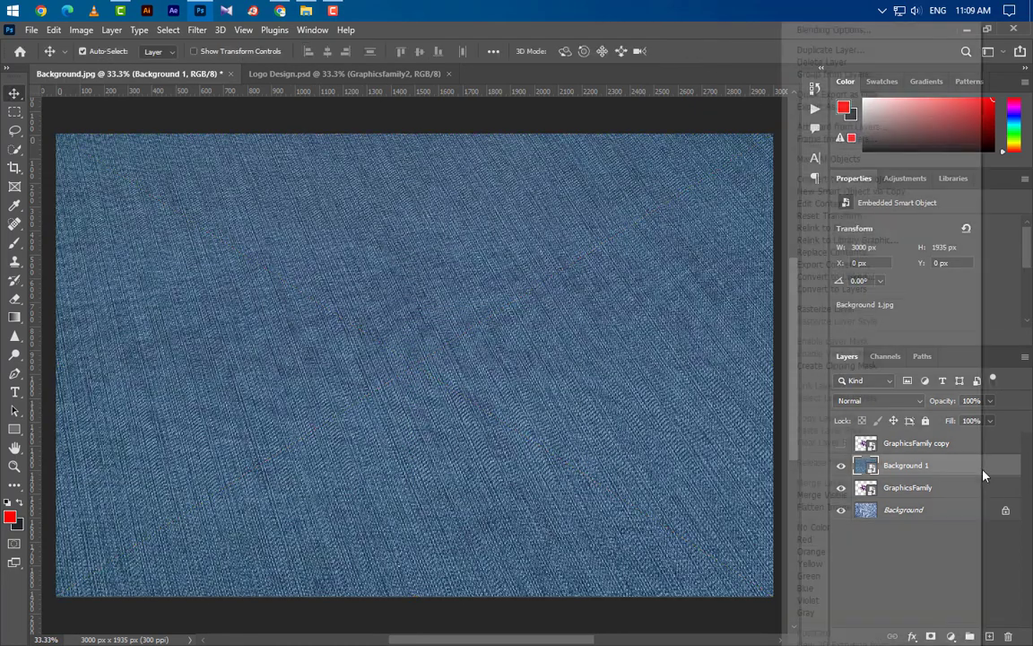
pyautogui.click(883, 366)
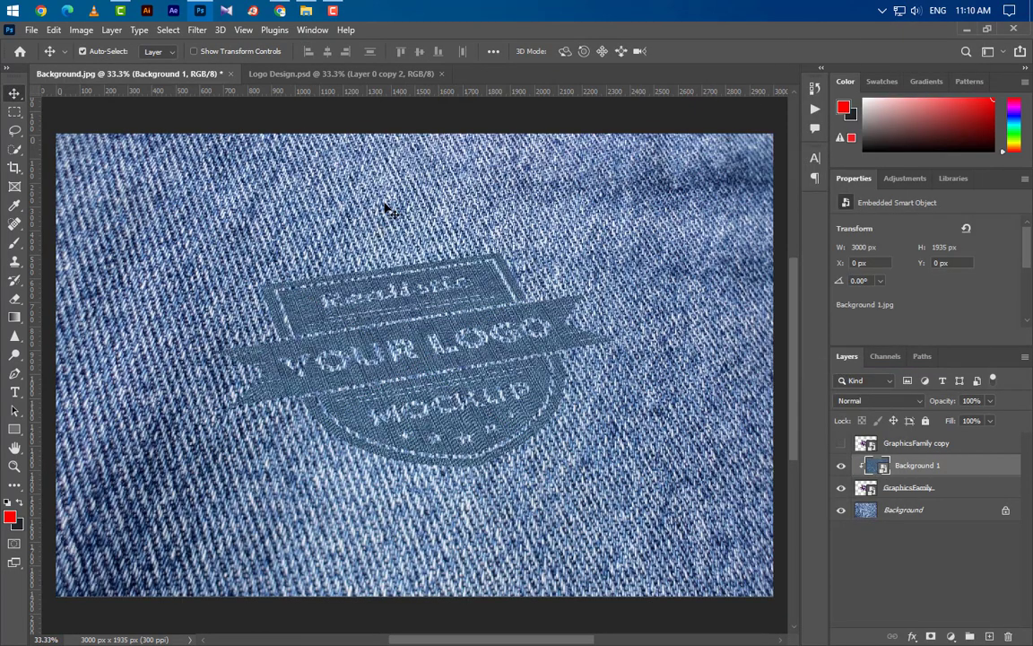
# Place the Background image above Background 1 as a layer clipped to the logo, with 50% opacity.
pyautogui.click(305, 11)
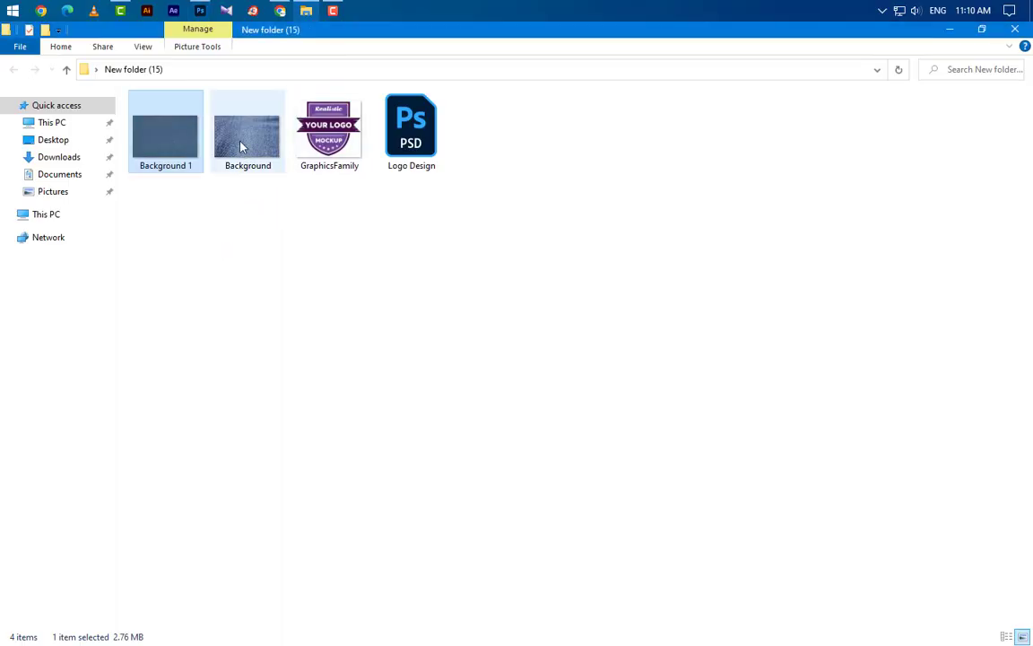
pyautogui.moveTo(240, 147); pyautogui.dragTo(421, 408)
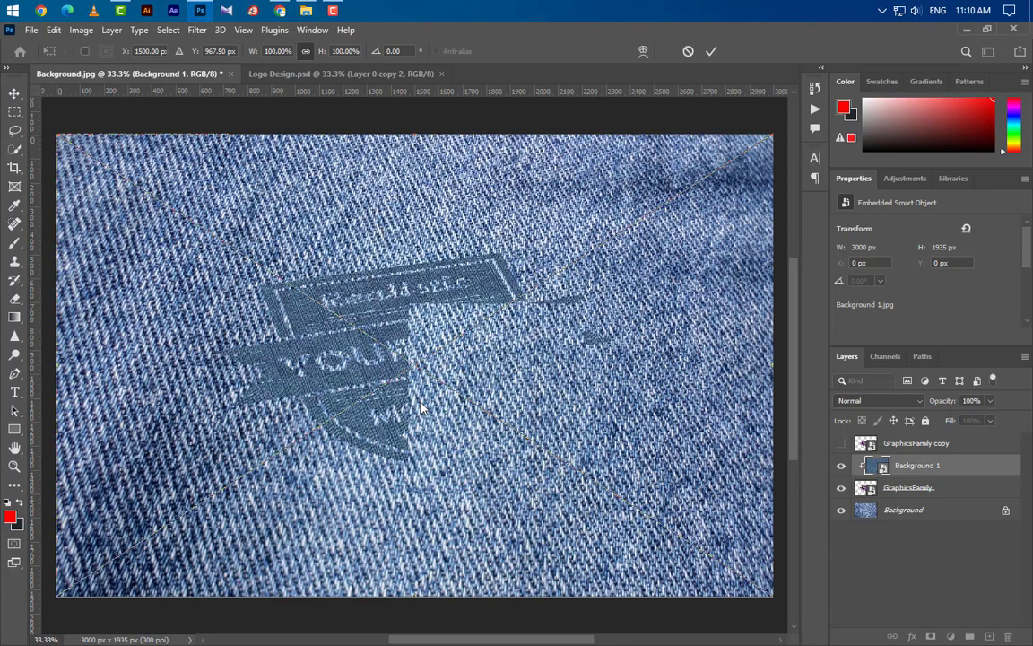
pyautogui.click(709, 51)
pyautogui.rightClick(882, 465)
pyautogui.click(867, 368)
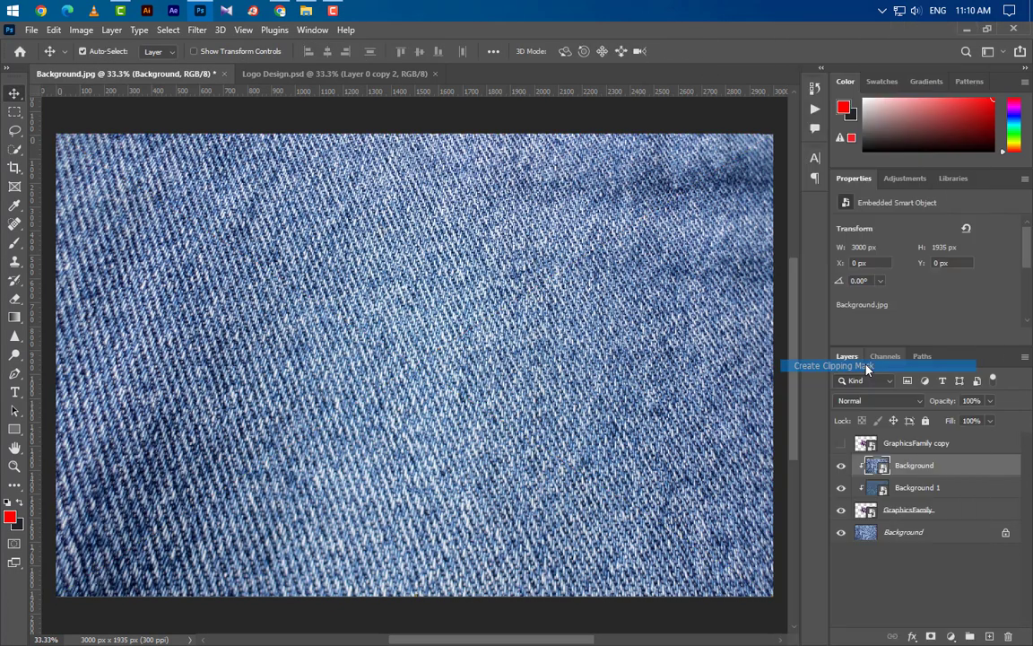
pyautogui.click(952, 401)
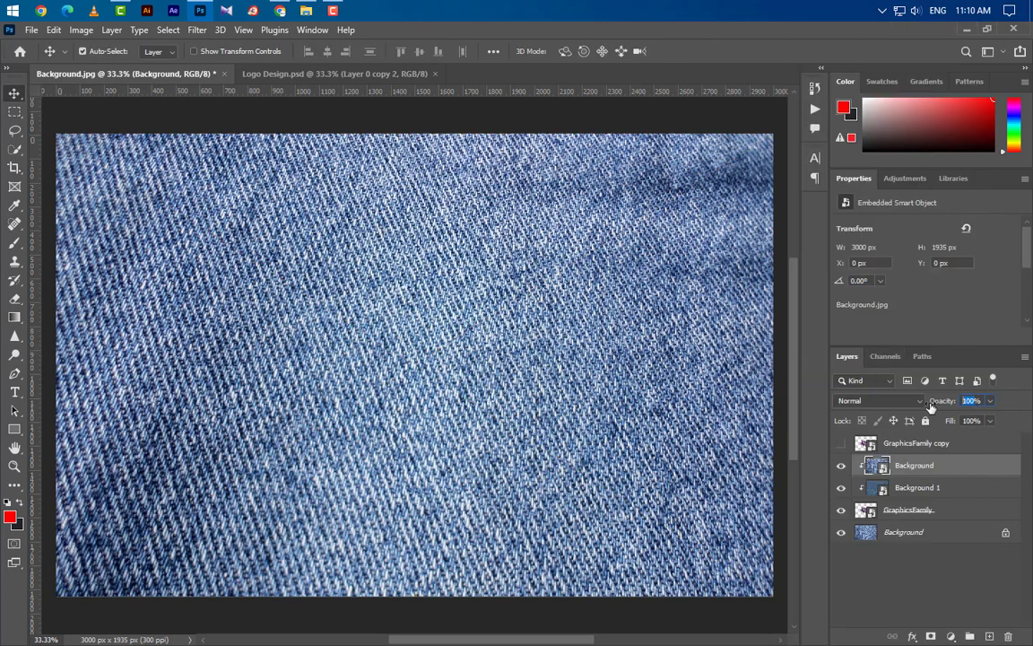
pyautogui.write('50')
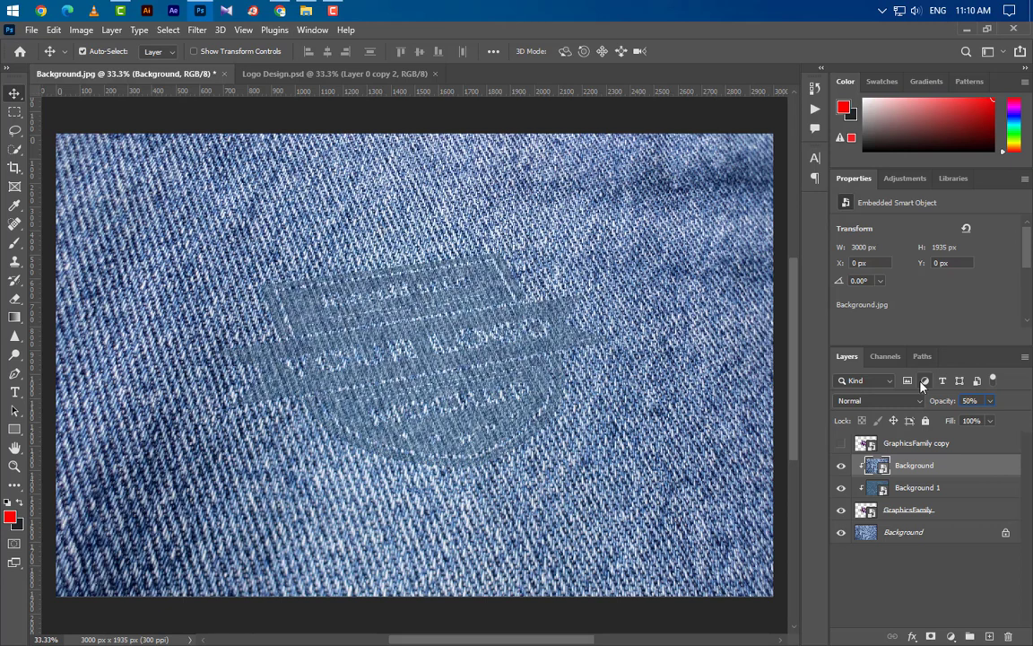
# Add a Levels adjustment layer above the placed Background layer and set its black input level to 54.
pyautogui.click(950, 636)
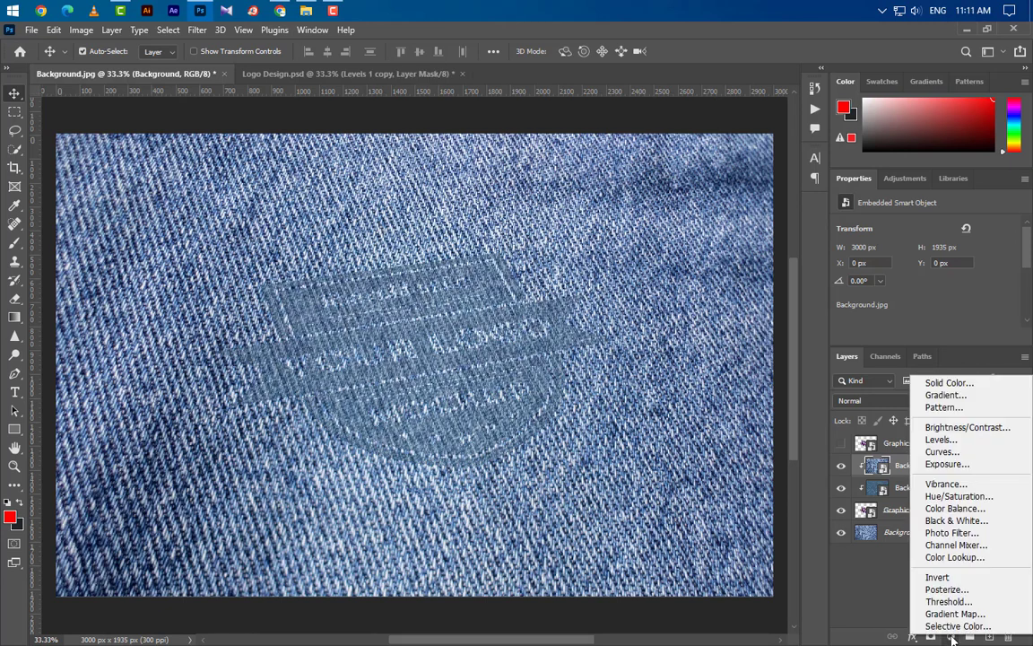
pyautogui.click(956, 439)
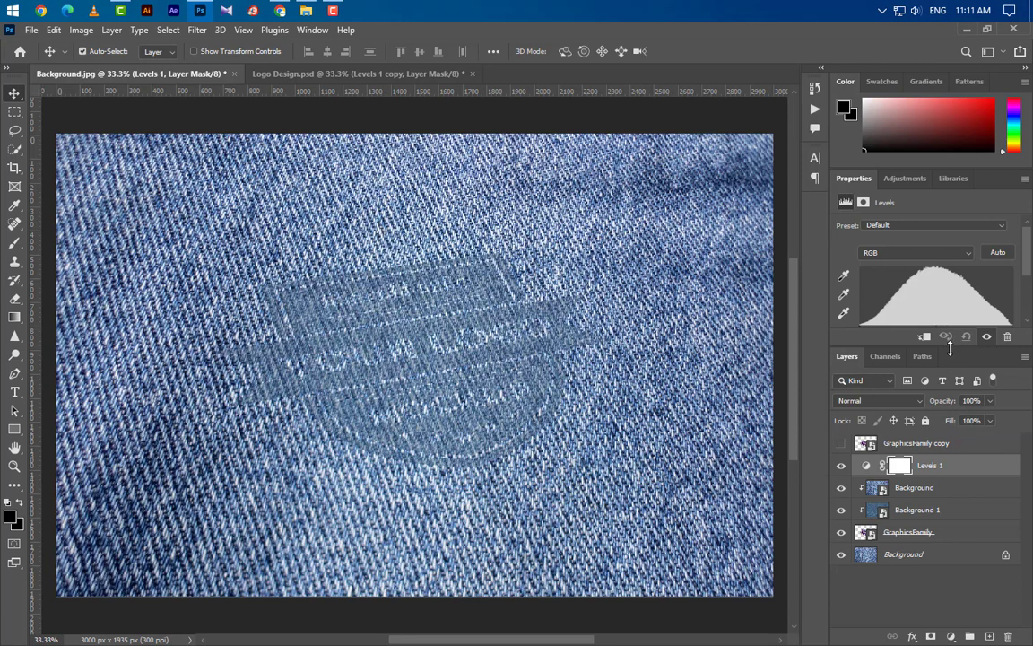
pyautogui.moveTo(949, 346); pyautogui.dragTo(949, 480)
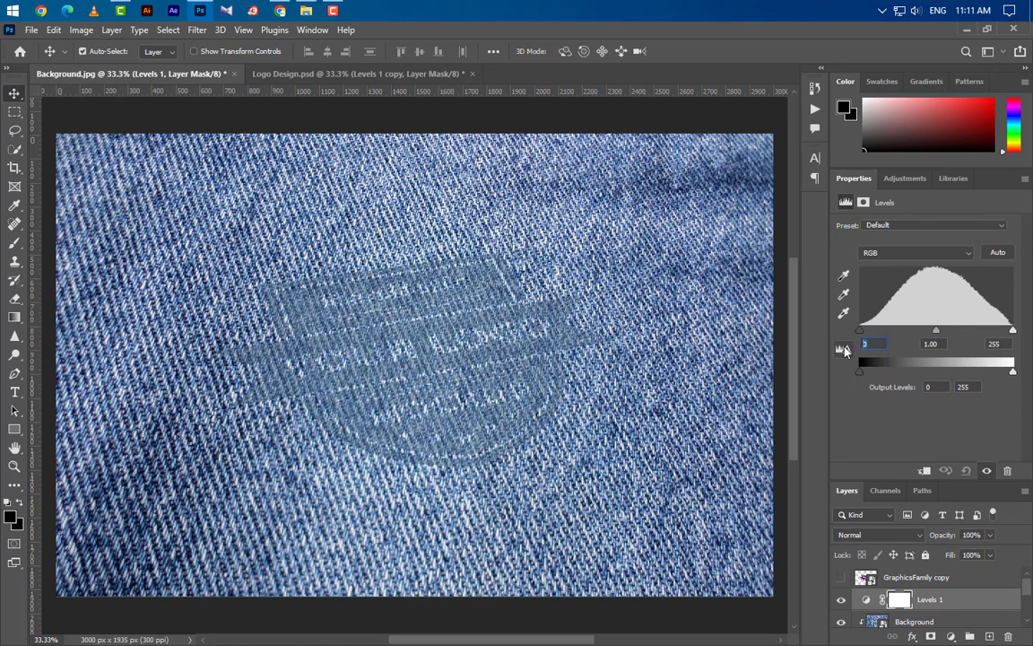
pyautogui.write('54')
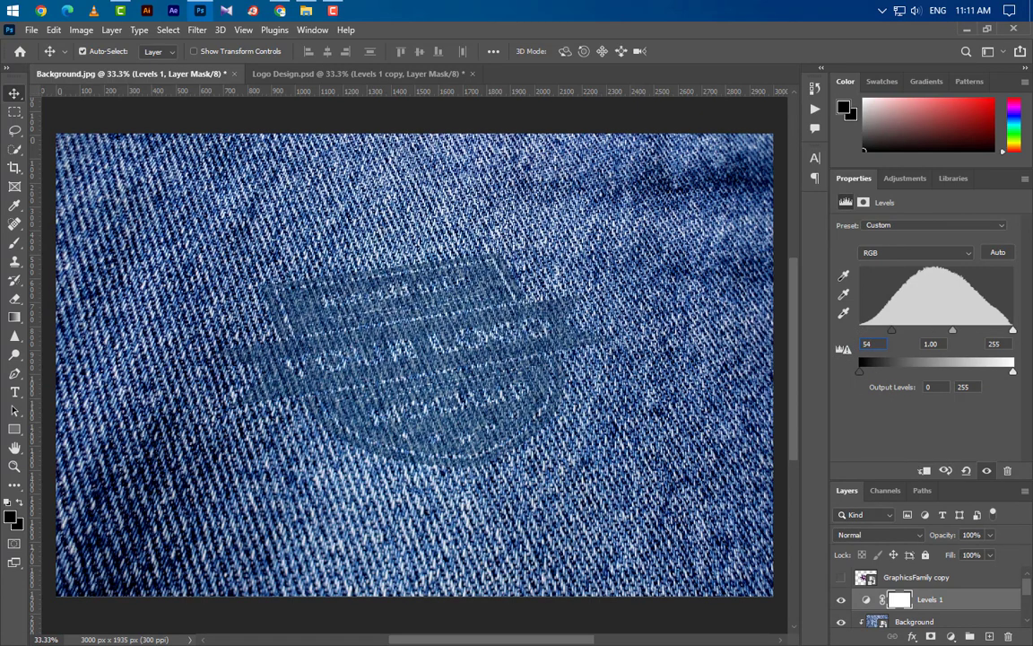
# Clip the Levels 1 adjustment so it affects only the logo.
pyautogui.scroll(-3, 901, 603)
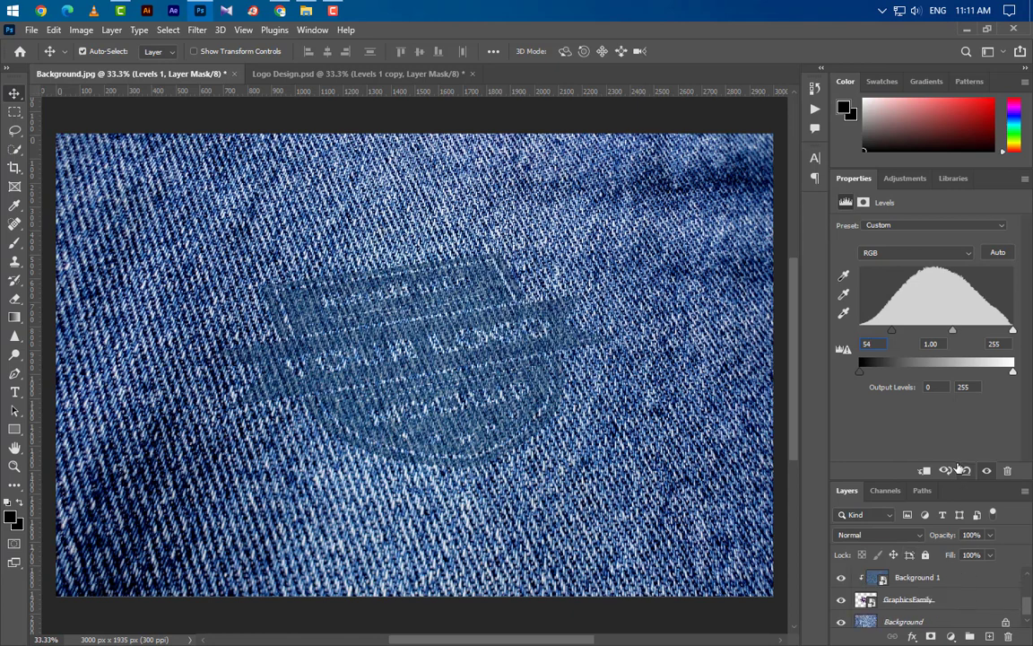
pyautogui.moveTo(946, 473); pyautogui.dragTo(946, 262)
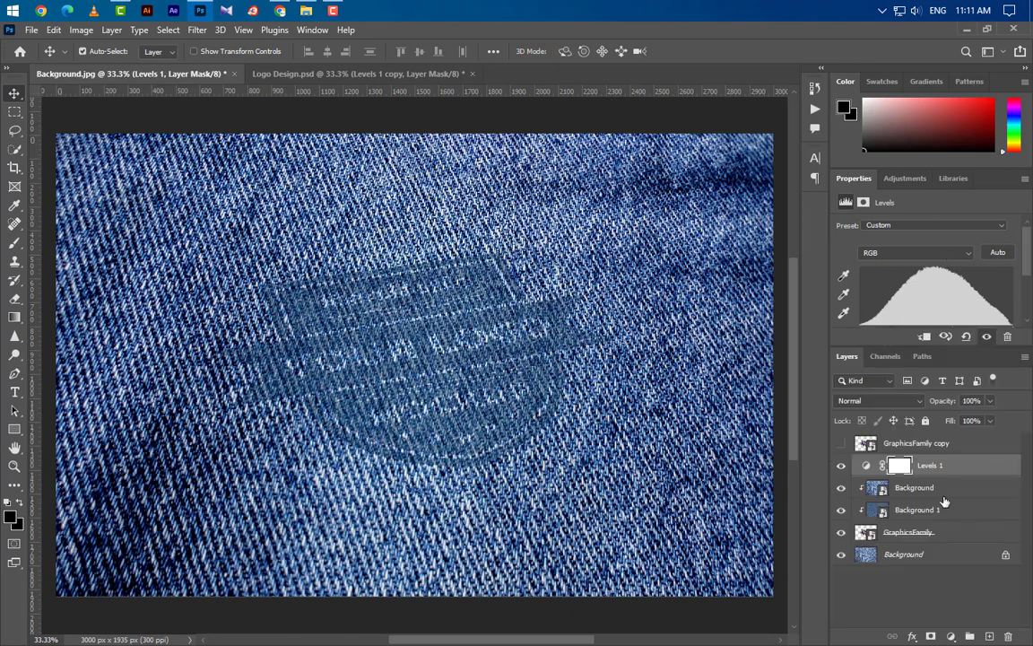
pyautogui.rightClick(861, 425)
pyautogui.click(850, 312)
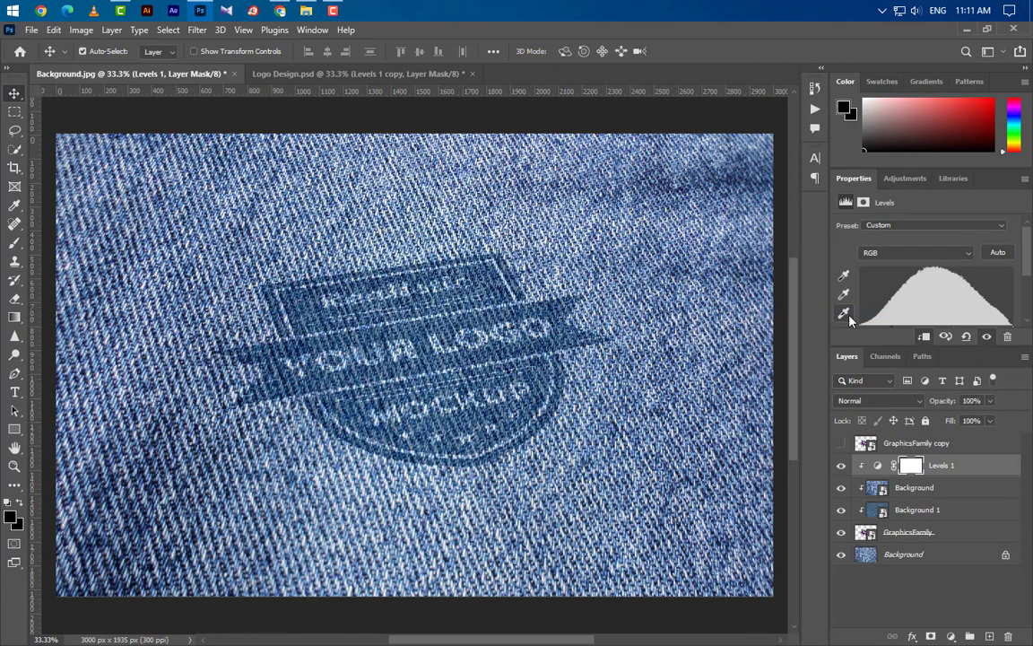
# Duplicate the Levels 1 adjustment layer and set the copy's opacity to 50%.
pyautogui.moveTo(989, 470); pyautogui.dragTo(992, 634)
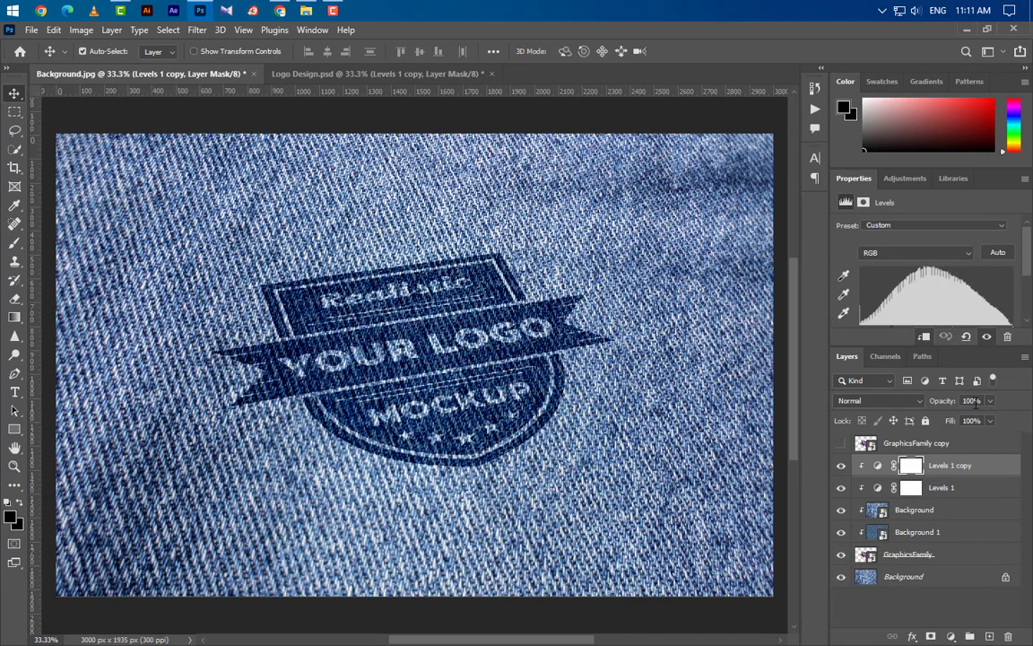
pyautogui.write('50')
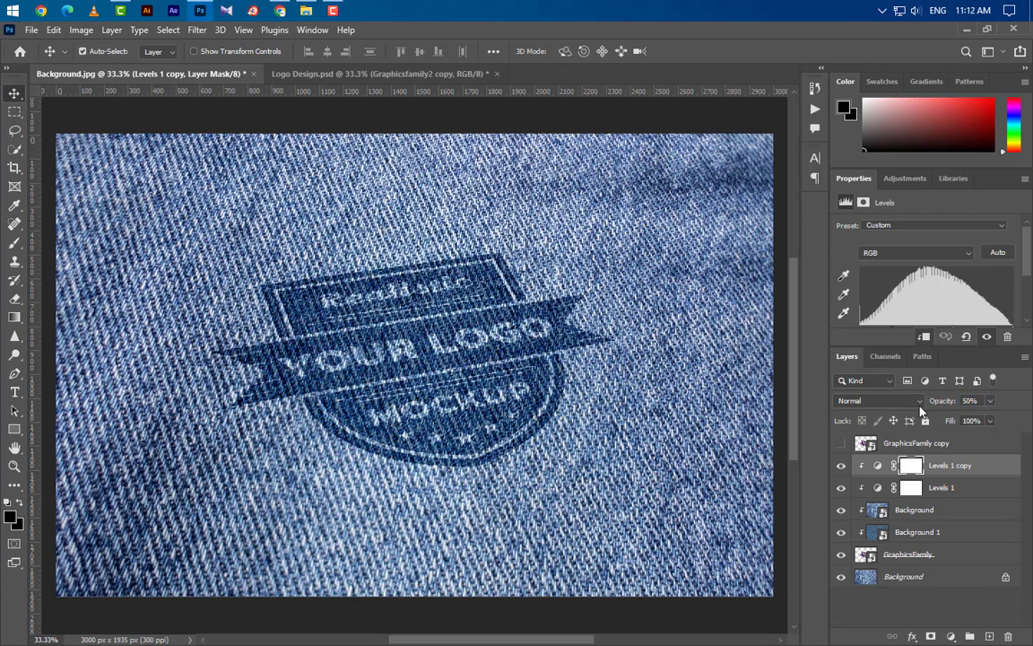
# Show the GraphicsFamily copy layer and reduce its fill to 0%.
pyautogui.click(887, 443)
pyautogui.click(840, 445)
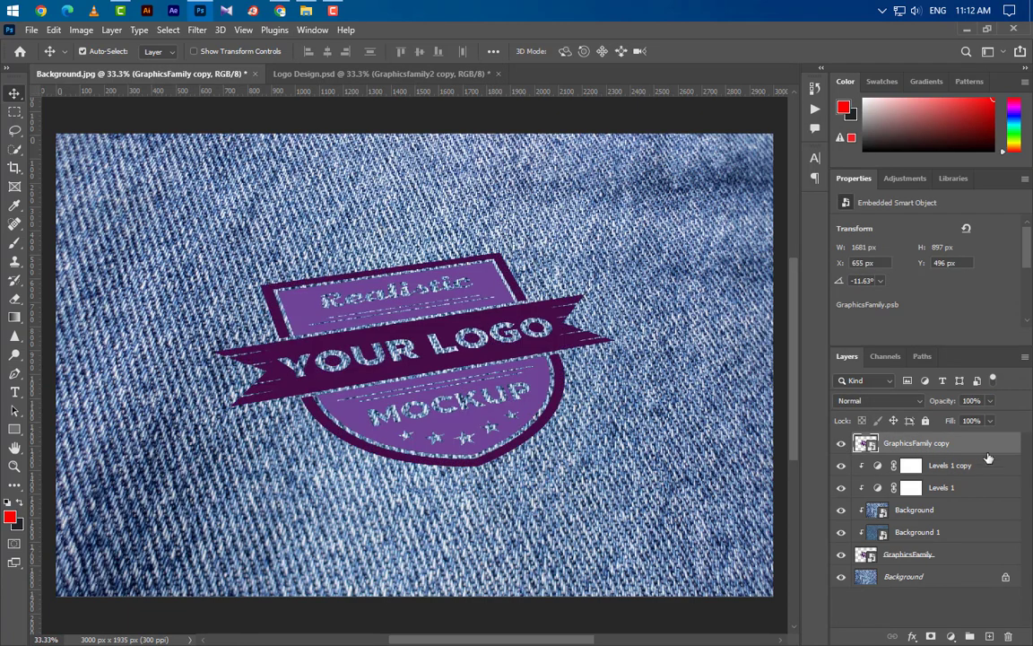
pyautogui.click(990, 420)
pyautogui.moveTo(992, 437); pyautogui.dragTo(820, 443)
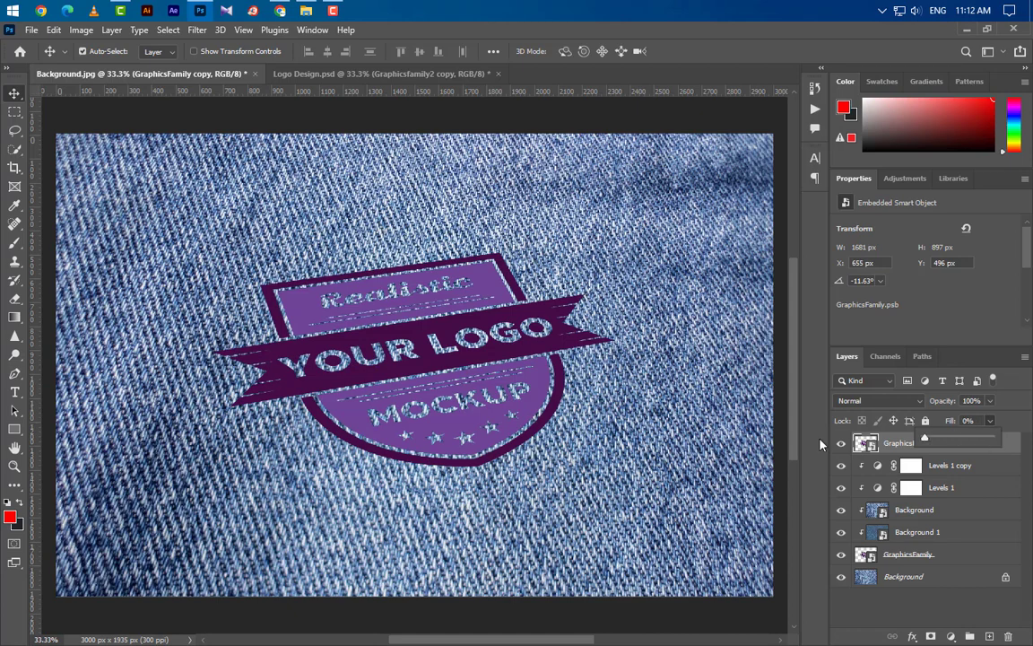
pyautogui.click(896, 447)
# Enable the Bevel & Emboss effect in the GraphicsFamily copy's layer style, keeping the logo in view.
pyautogui.rightClick(985, 447)
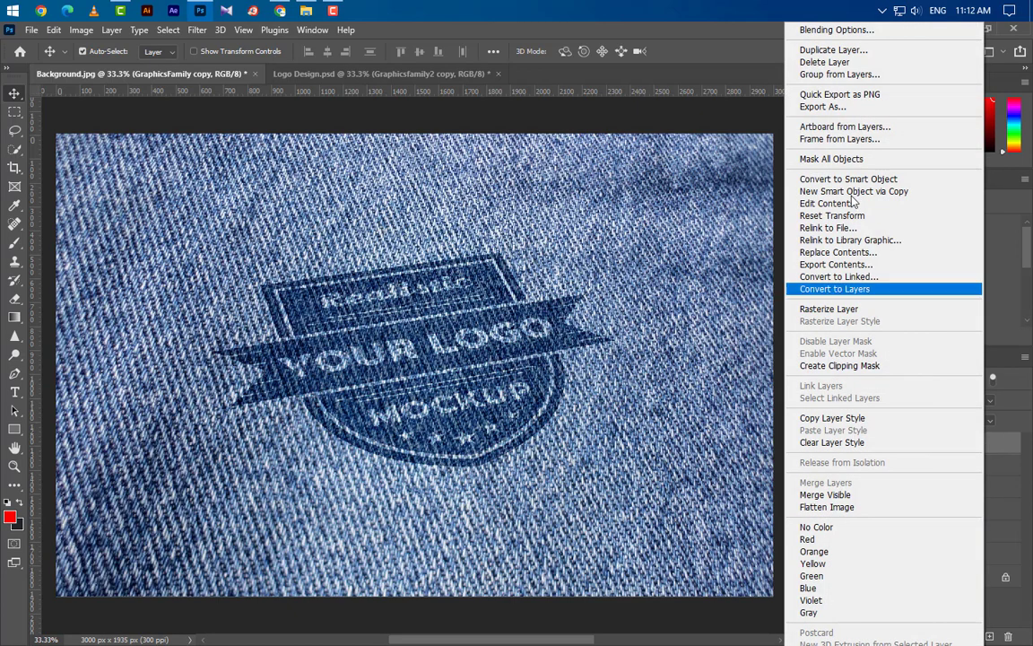
pyautogui.click(852, 29)
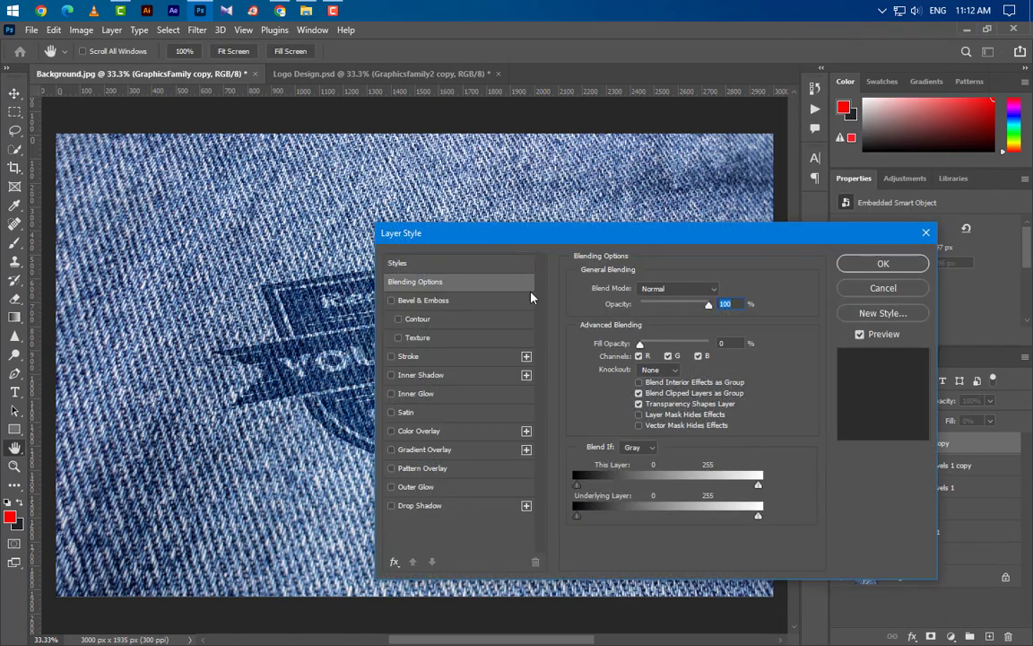
pyautogui.click(421, 300)
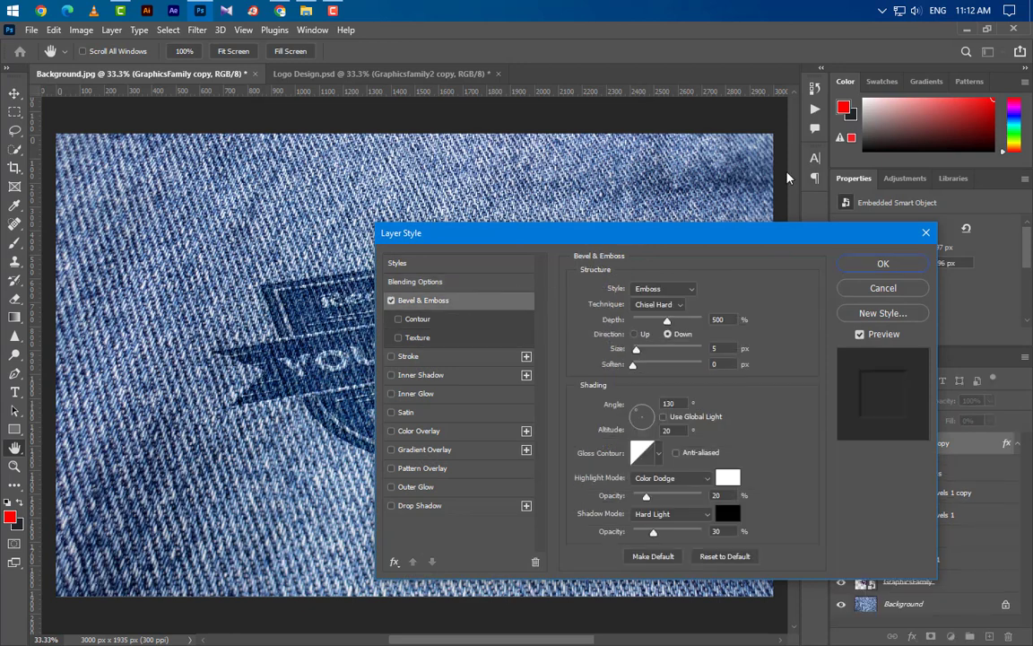
pyautogui.moveTo(588, 234); pyautogui.dragTo(787, 169)
# Set the bevel to Emboss, Chisel Hard, depth 500%, direction Down, size 5 px and soften 0 px, with shading angle 130° and altitude 20°.
pyautogui.click(859, 224)
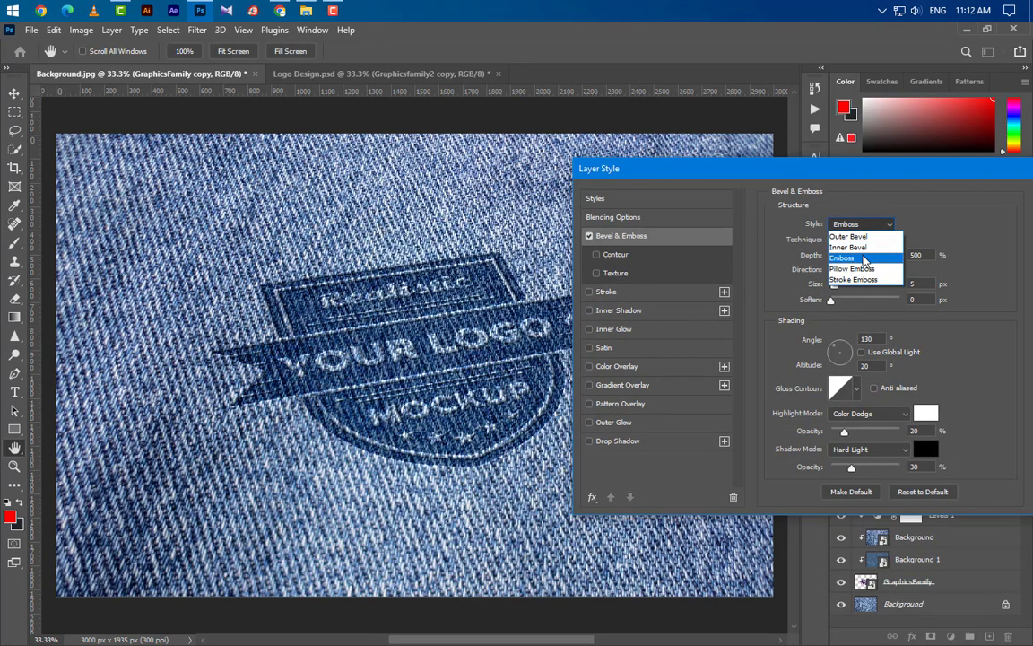
pyautogui.click(861, 258)
pyautogui.click(859, 239)
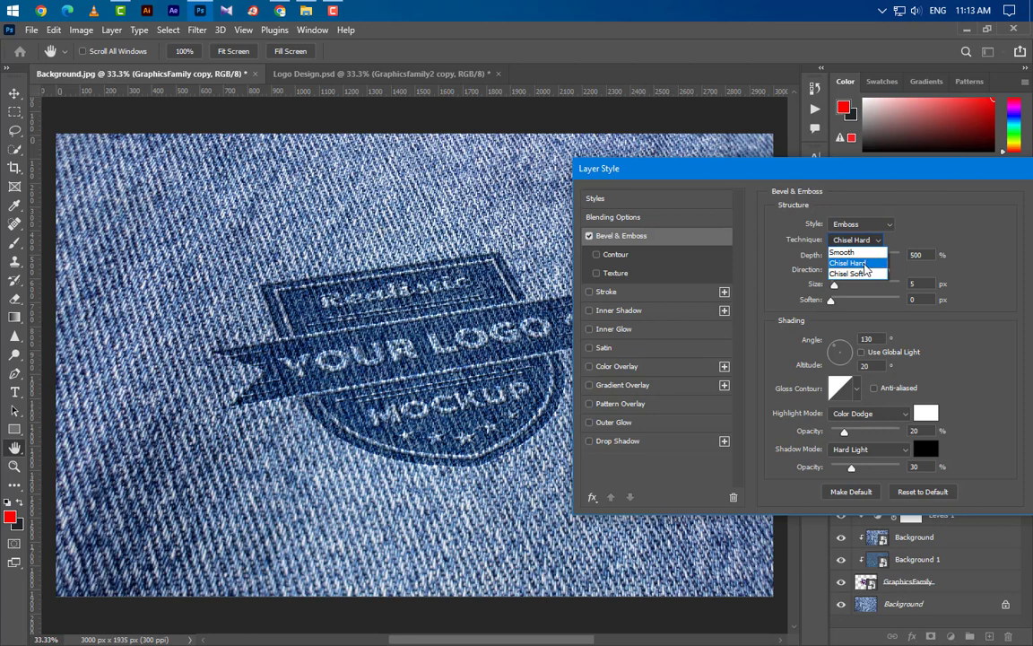
pyautogui.click(864, 264)
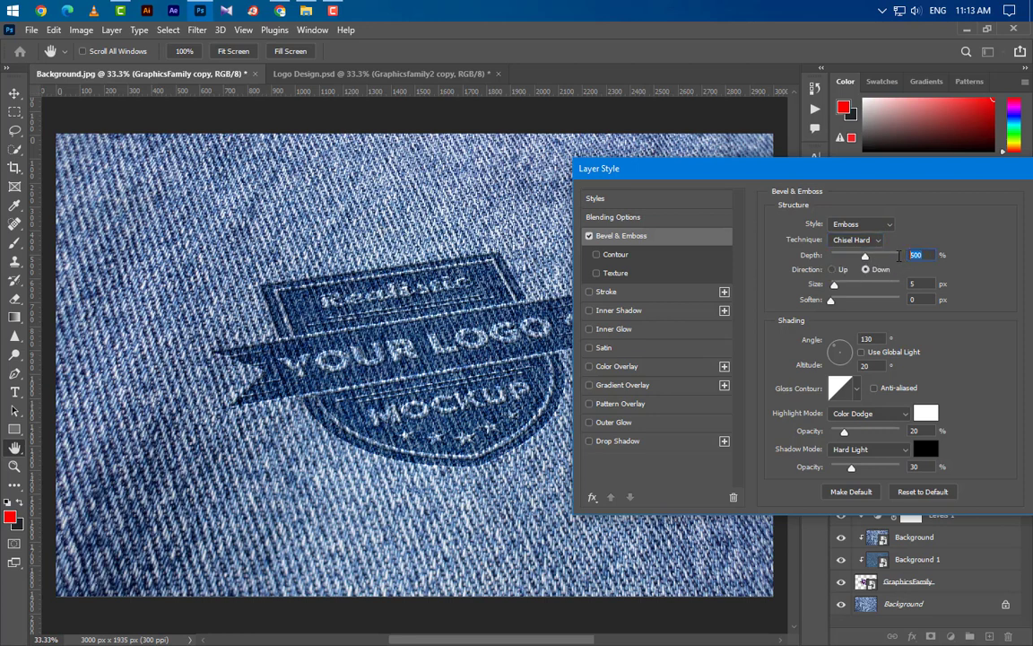
pyautogui.press('Tab')
pyautogui.press('Tab')
pyautogui.press('Tab')
pyautogui.press('Tab')
# Set the bevel's highlight mode to Color Dodge with white (ffffff) as the highlight color.
pyautogui.click(874, 413)
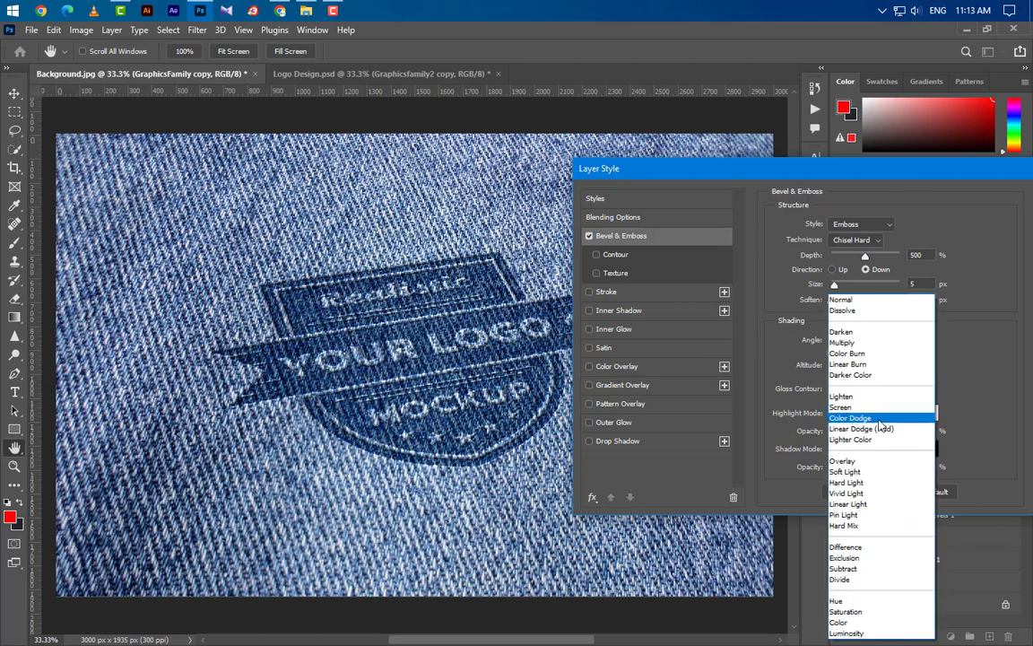
pyautogui.click(850, 418)
pyautogui.click(932, 412)
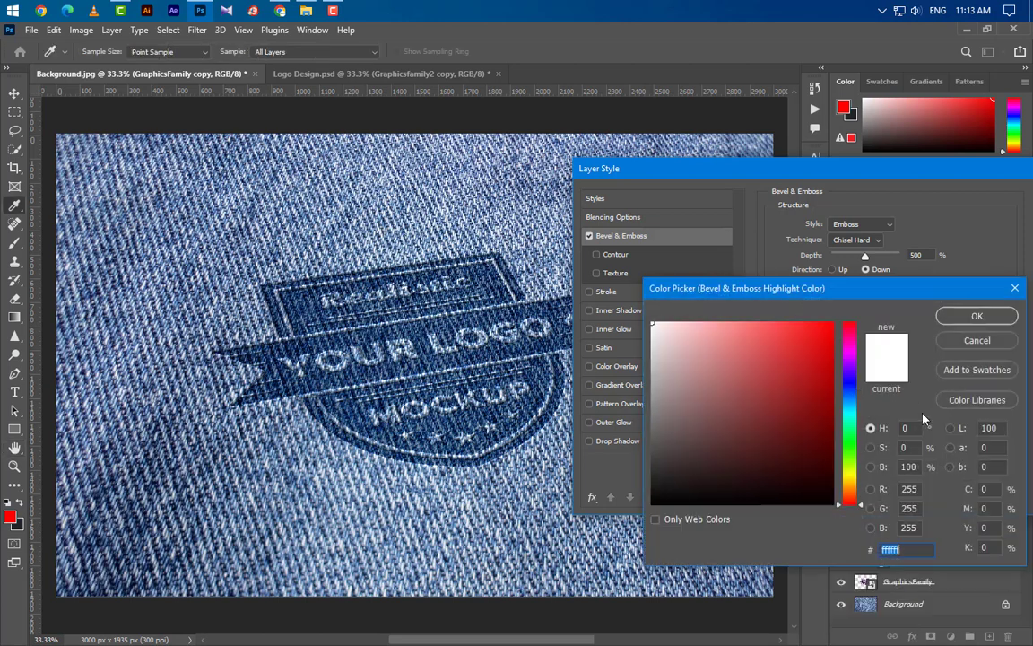
pyautogui.click(974, 315)
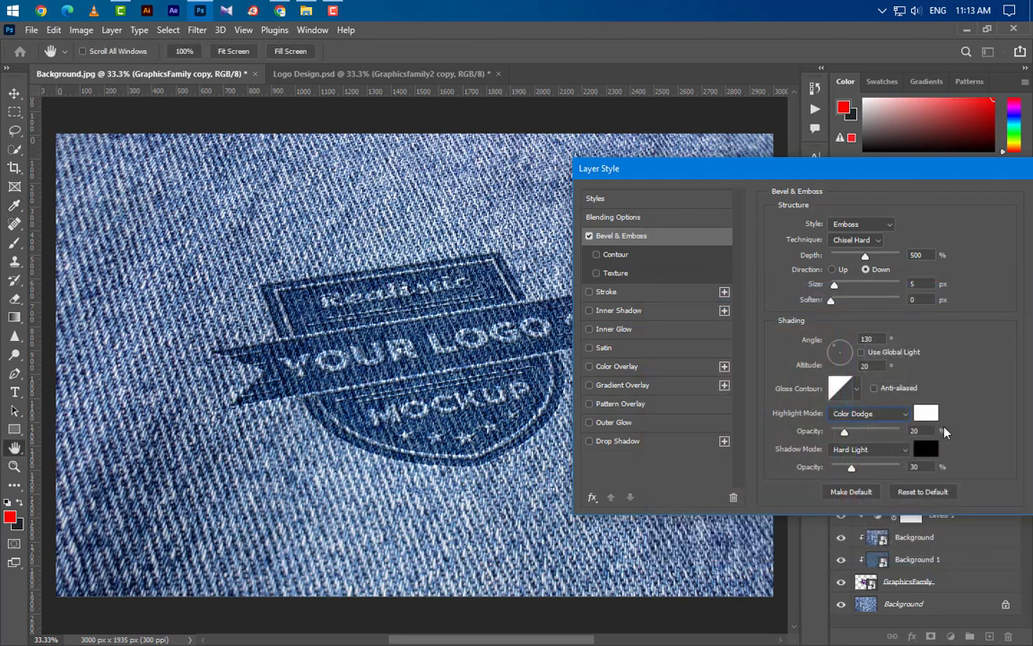
# Set the bevel's shadow mode to Hard Light with black (000000) as the shadow color.
pyautogui.click(867, 458)
pyautogui.click(867, 484)
pyautogui.click(925, 448)
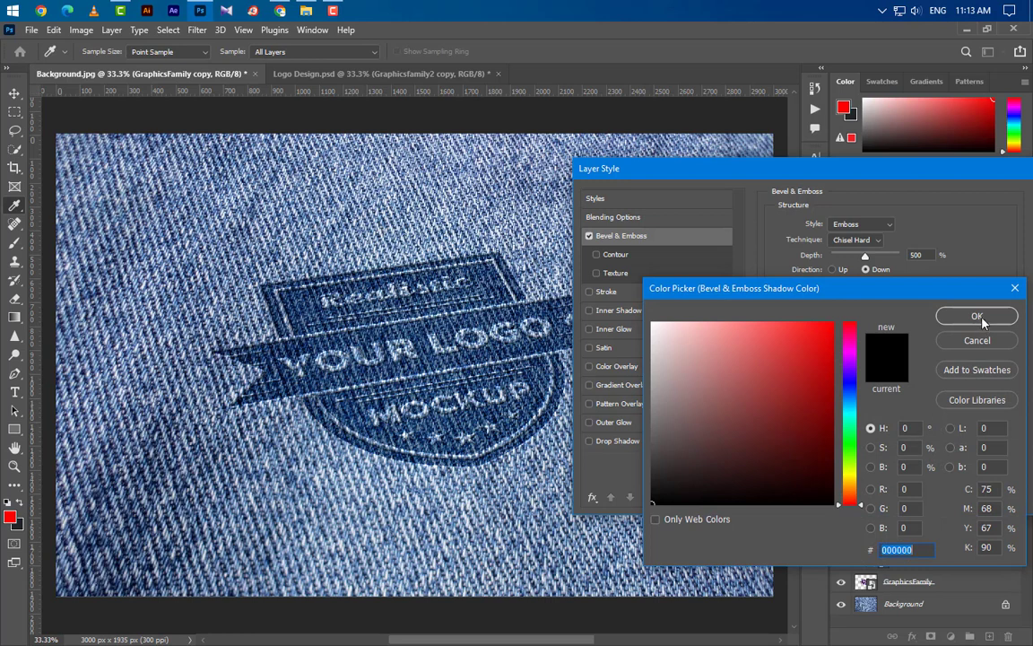
pyautogui.click(976, 316)
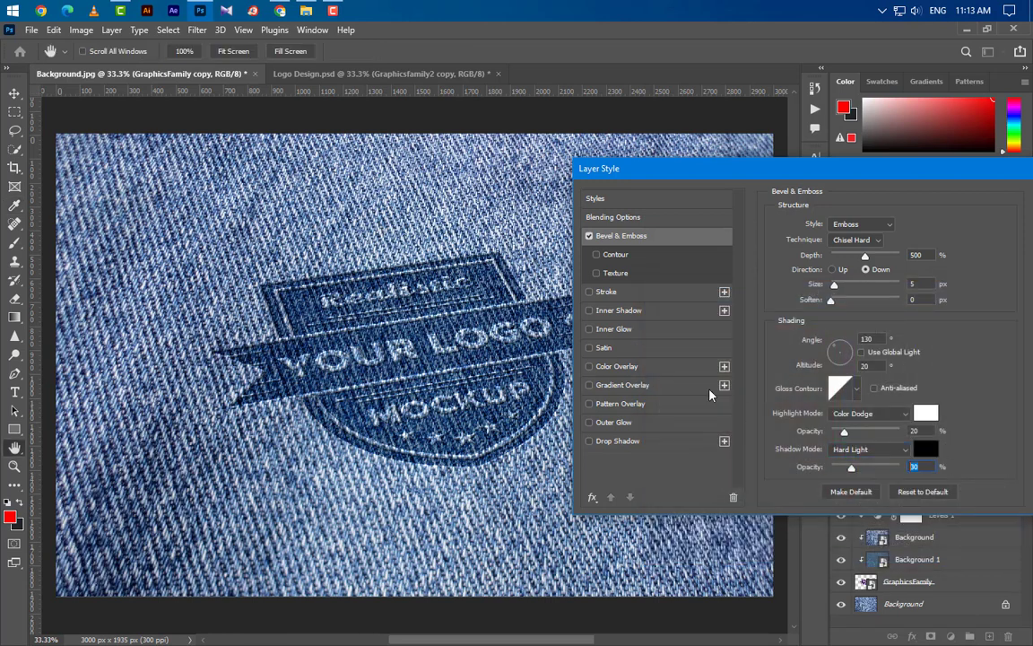
# Add an Inner Shadow to the GraphicsFamily copy: Multiply, black (000000), opacity 25%, angle 120°, distance 7 px, choke 5%, size 7 px.
pyautogui.click(663, 312)
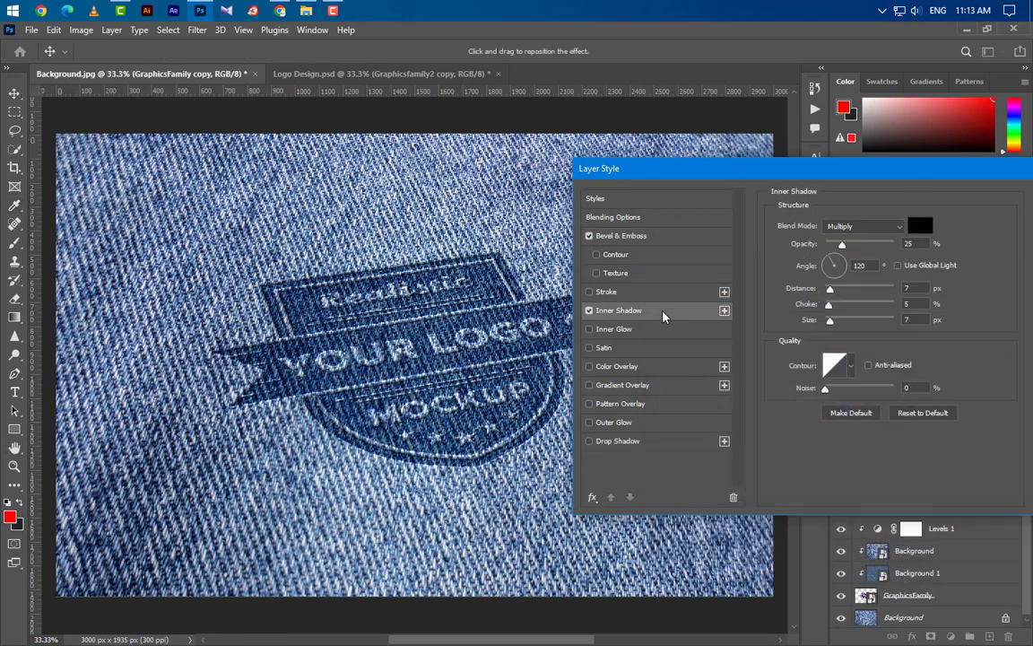
pyautogui.click(862, 227)
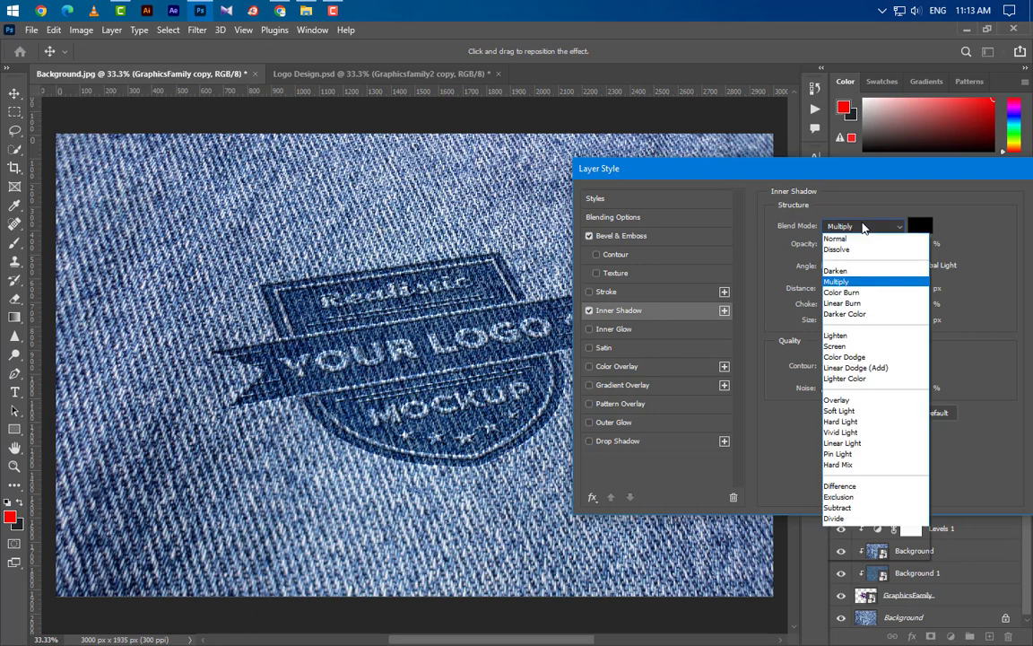
pyautogui.click(836, 282)
pyautogui.click(921, 226)
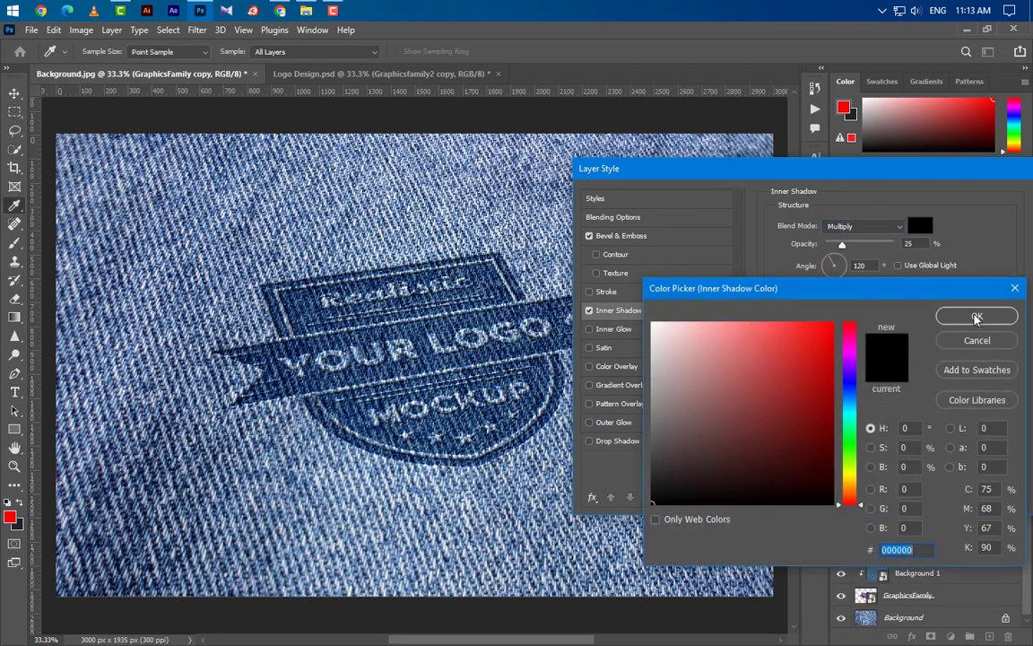
pyautogui.click(973, 318)
pyautogui.press('Tab')
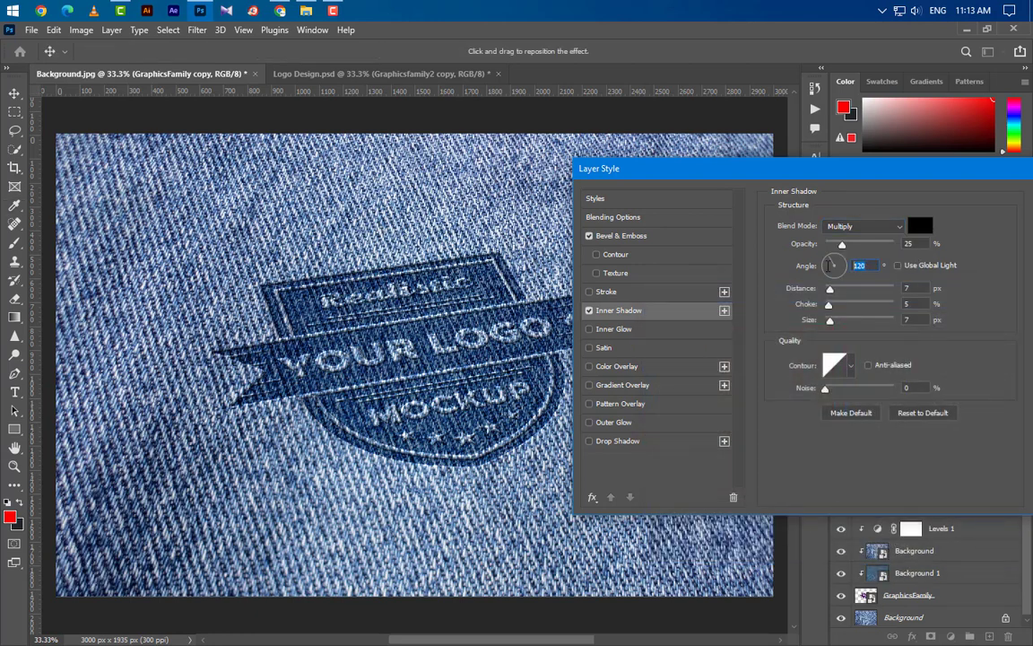
pyautogui.press('Tab')
pyautogui.press('Tab')
pyautogui.press('Tab')
# Add a Satin effect in Hard Mix with black (000000), opacity 75%, angle 90°, distance 2 px and size 12 px, and apply the layer style.
pyautogui.click(636, 351)
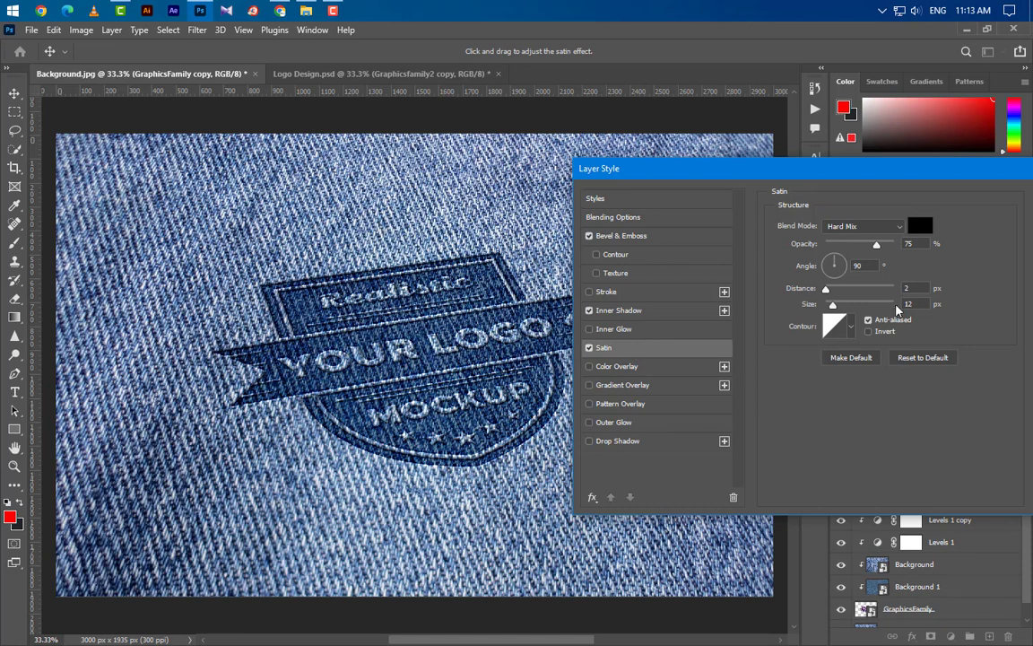
pyautogui.click(918, 228)
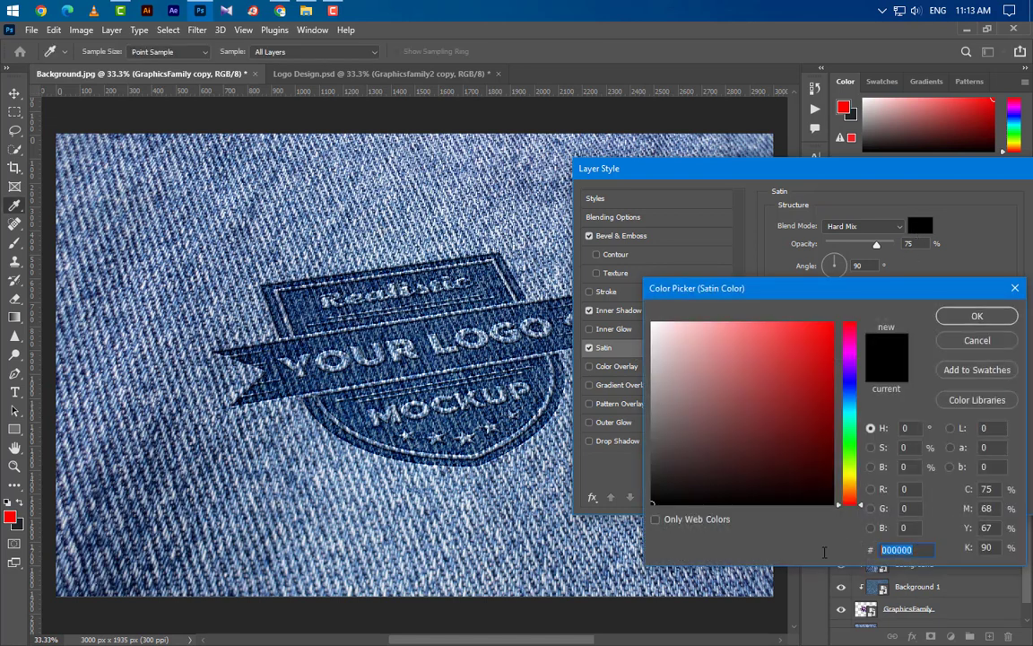
pyautogui.click(977, 316)
pyautogui.click(863, 226)
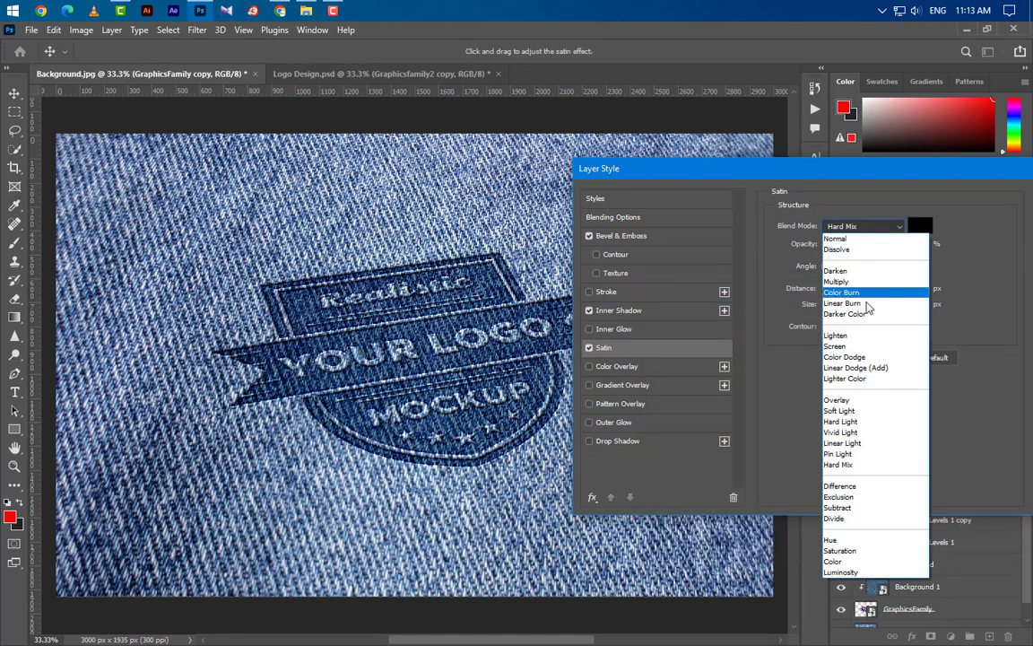
pyautogui.click(839, 465)
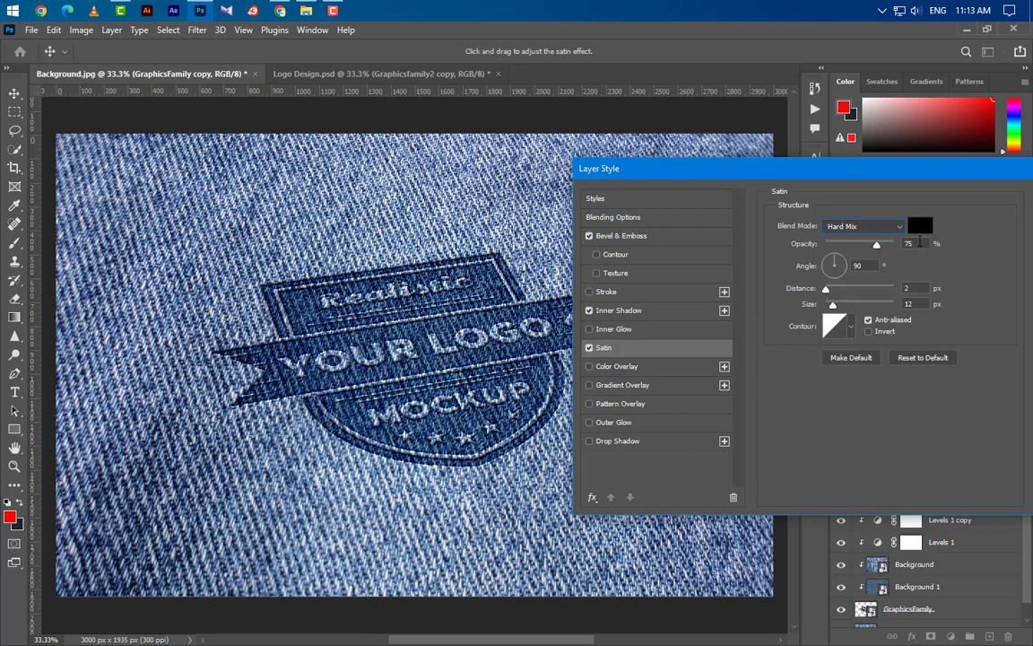
pyautogui.moveTo(920, 243); pyautogui.dragTo(842, 268)
pyautogui.moveTo(917, 290); pyautogui.dragTo(895, 303)
pyautogui.moveTo(943, 176); pyautogui.dragTo(786, 190)
pyautogui.click(919, 219)
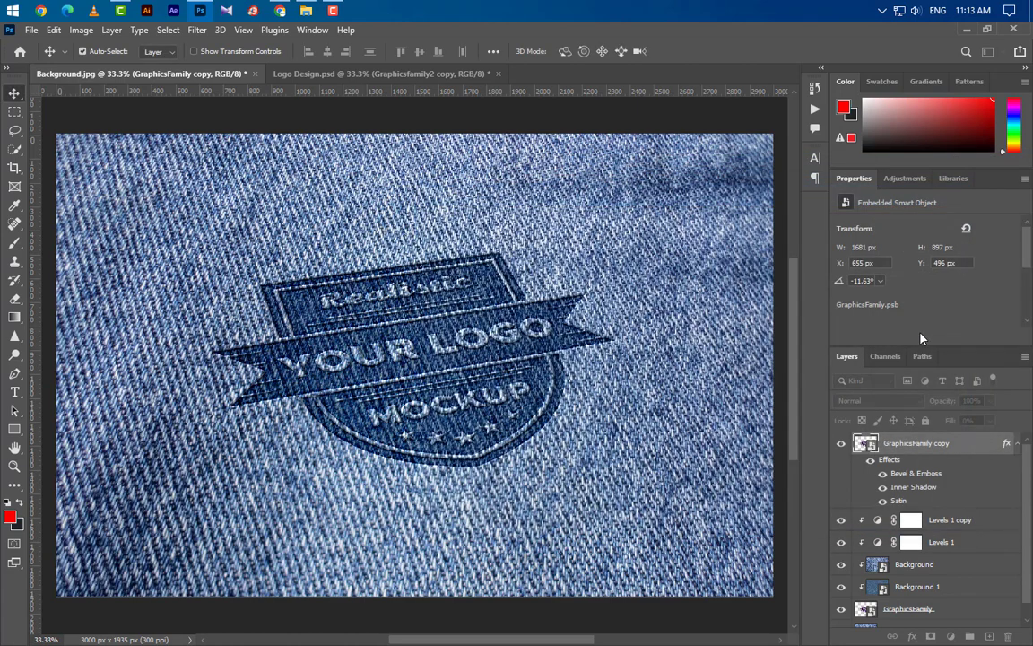
# Duplicate the GraphicsFamily copy layer and remove all layer effects from the duplicate.
pyautogui.rightClick(858, 441)
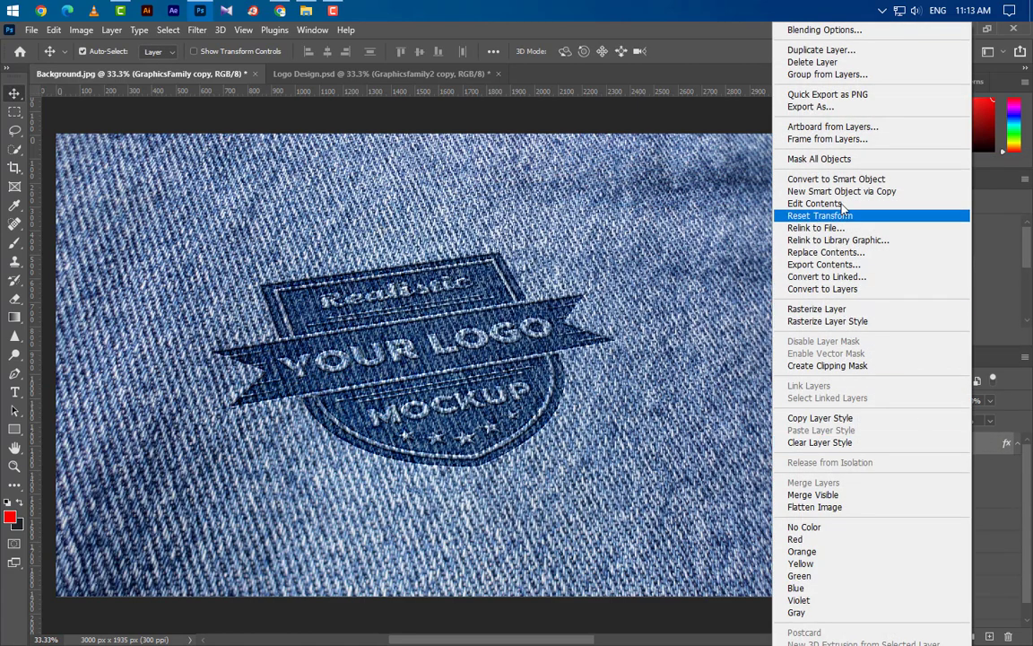
pyautogui.click(818, 50)
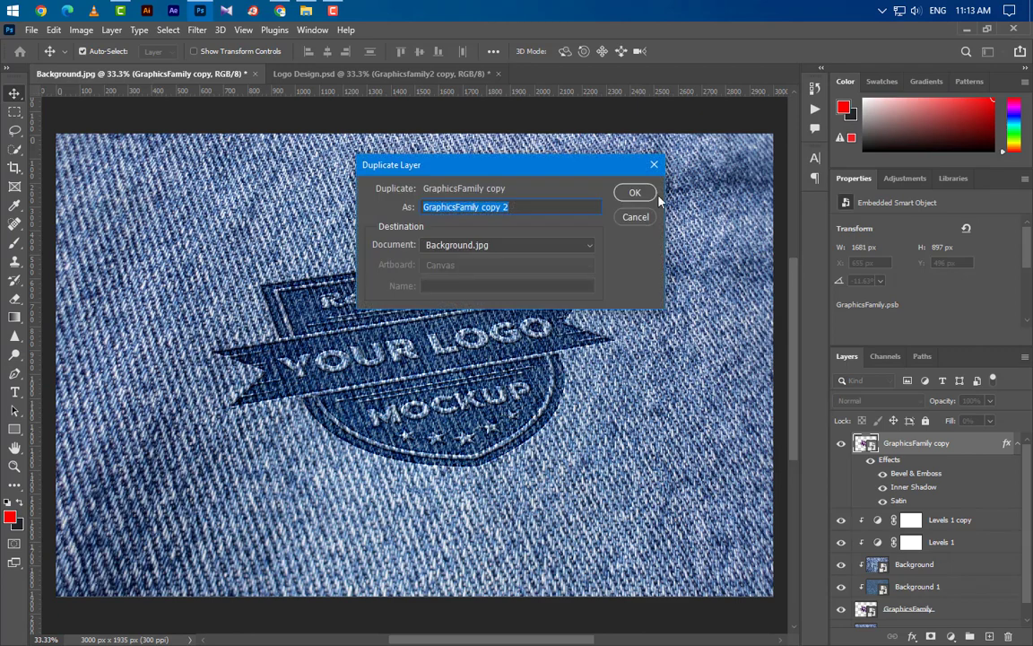
pyautogui.click(635, 192)
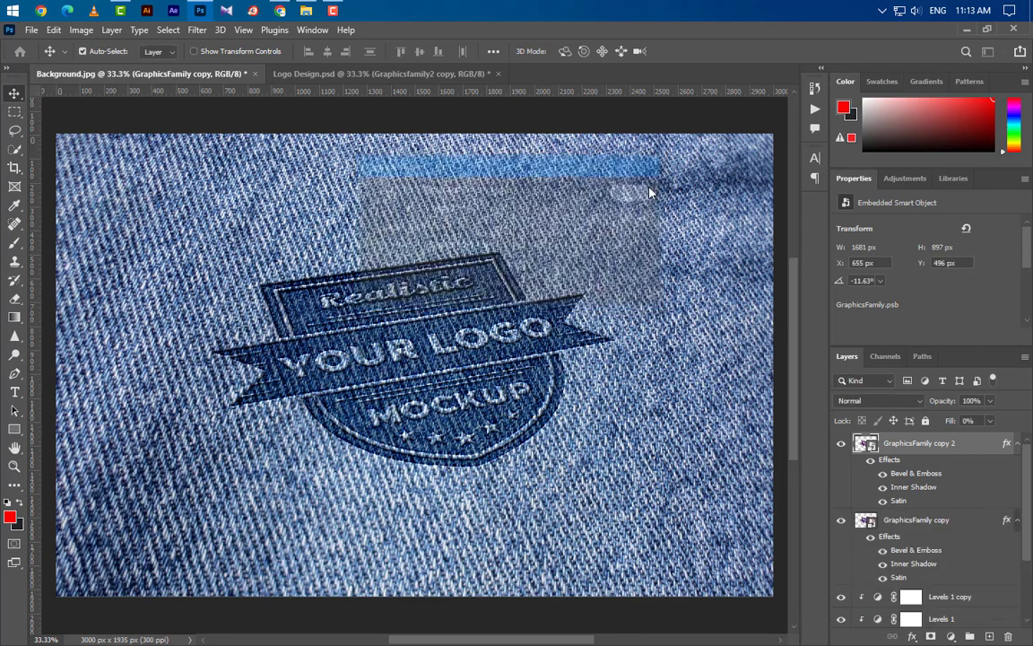
pyautogui.click(1016, 520)
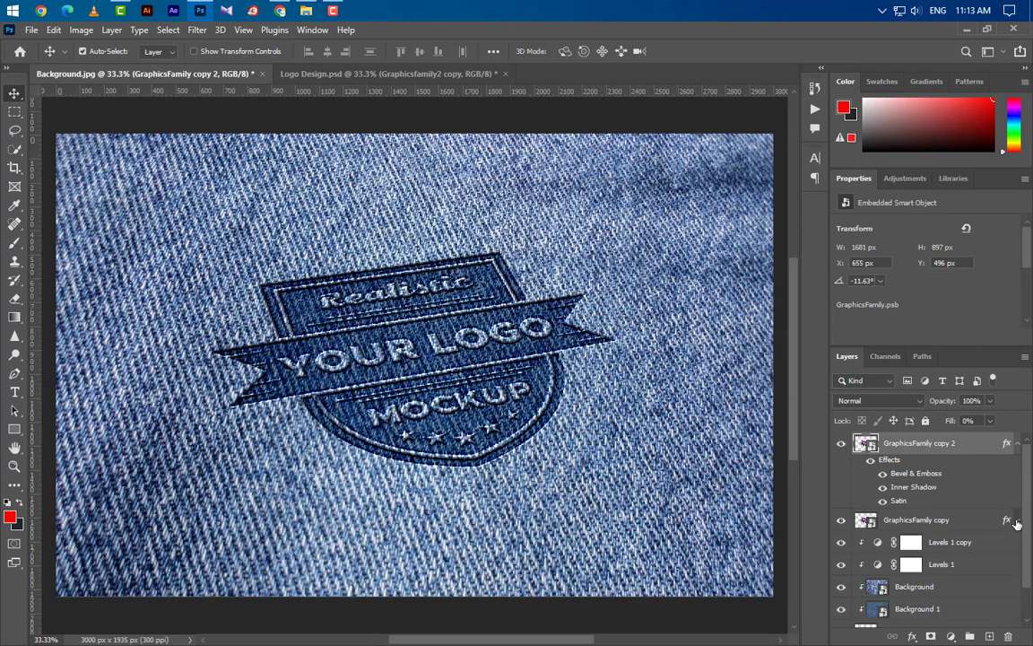
pyautogui.moveTo(1006, 447); pyautogui.dragTo(1008, 636)
# Add a Color Overlay to the GraphicsFamily copy 2 layer and set its color to white (ffffff).
pyautogui.rightClick(976, 447)
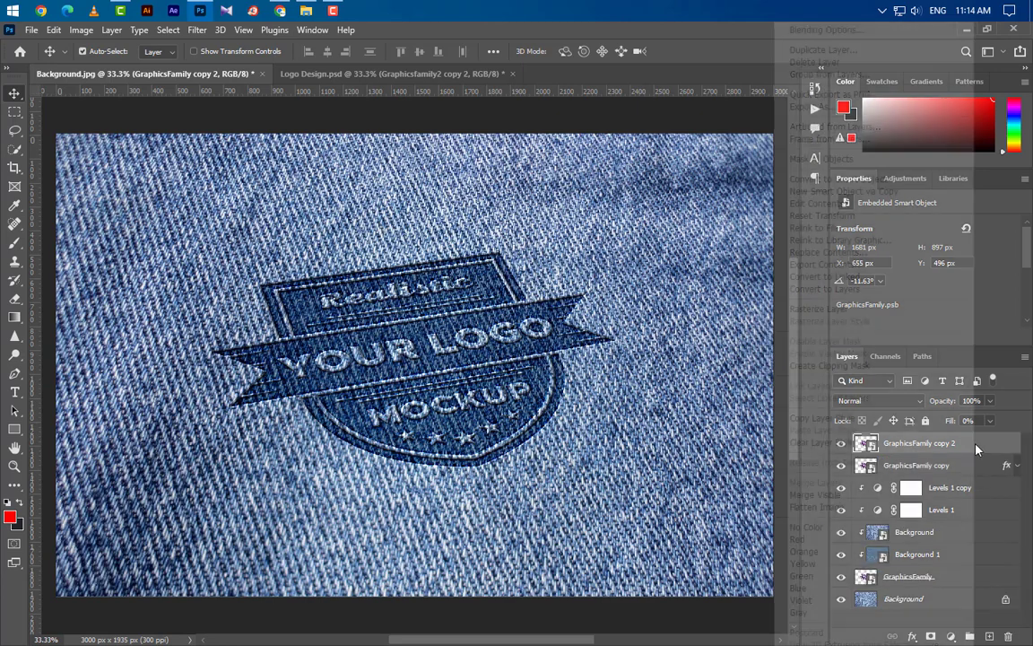
pyautogui.click(839, 33)
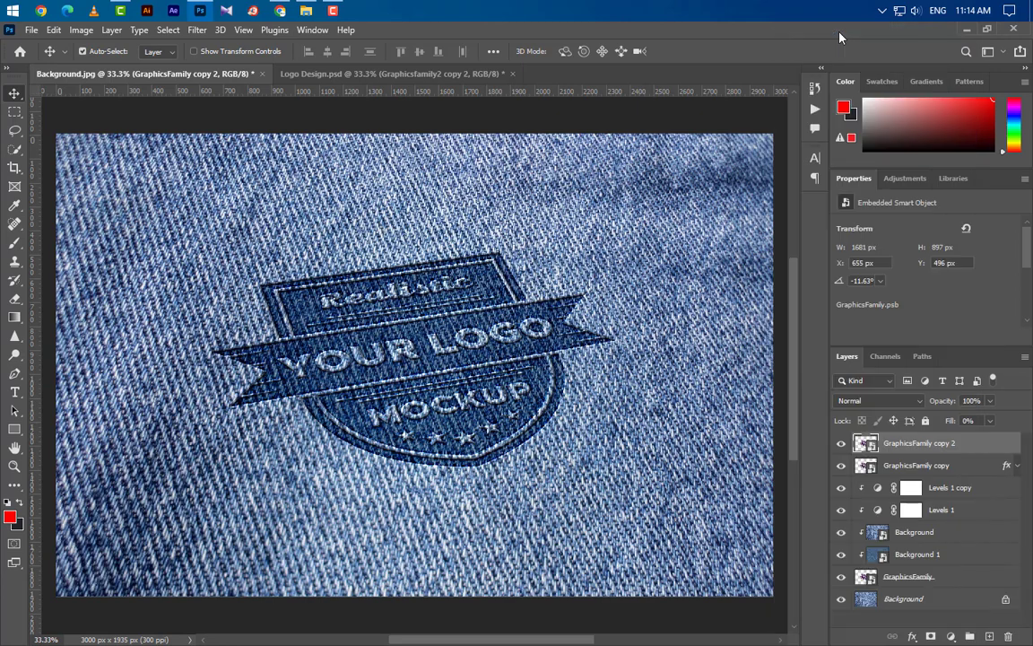
pyautogui.click(517, 390)
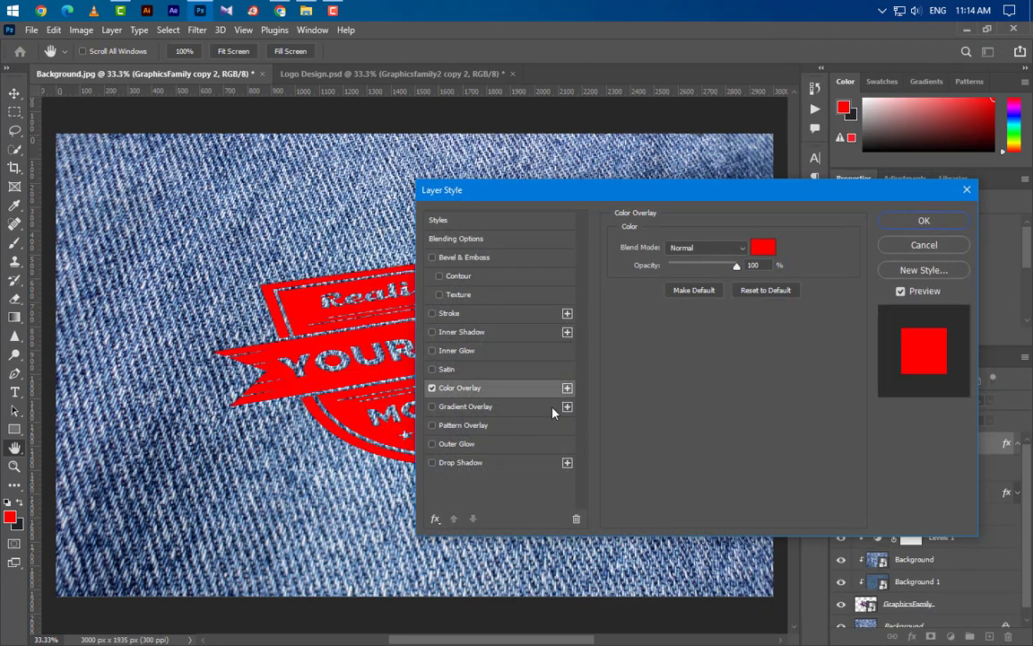
pyautogui.click(765, 250)
pyautogui.moveTo(658, 403); pyautogui.dragTo(546, 249)
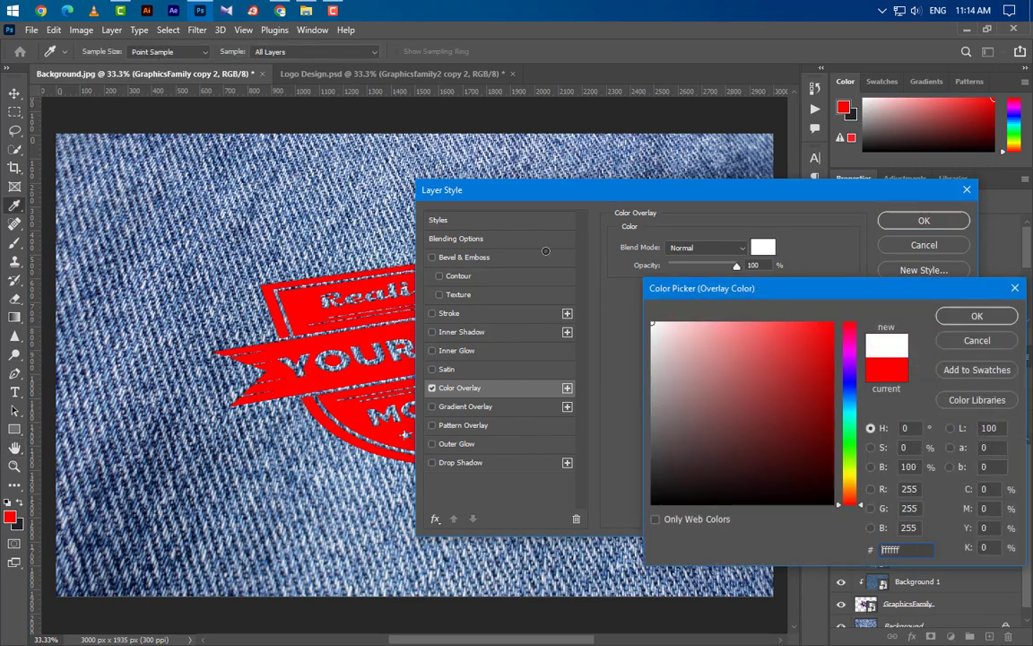
pyautogui.click(977, 315)
# Set the color overlay's blend mode to Linear Light with 75% opacity and apply the layer style.
pyautogui.click(713, 248)
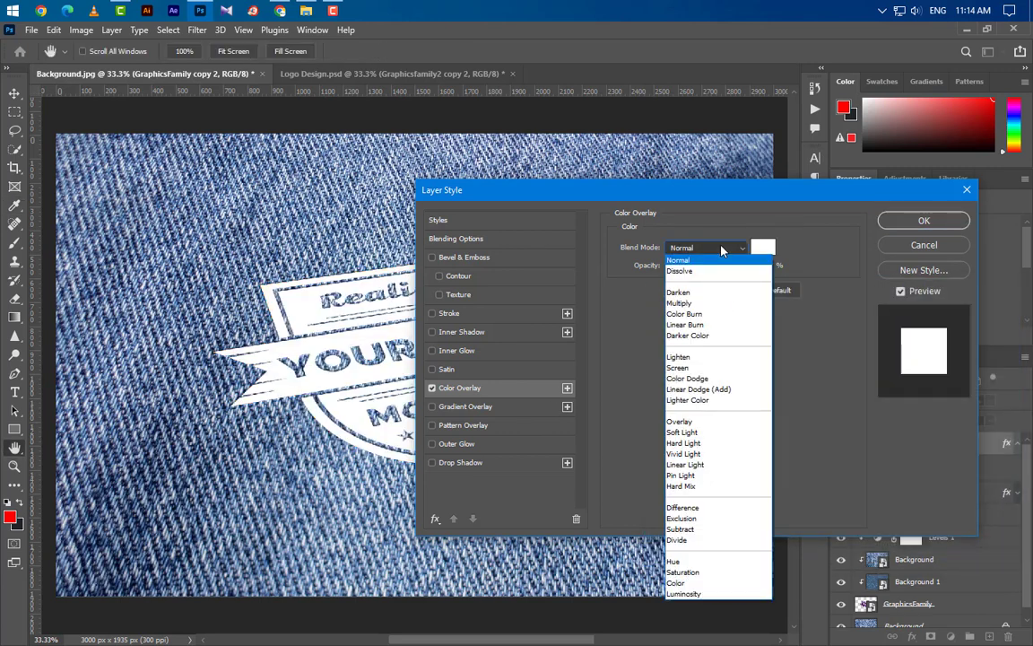
pyautogui.click(713, 465)
pyautogui.moveTo(761, 266); pyautogui.dragTo(707, 271)
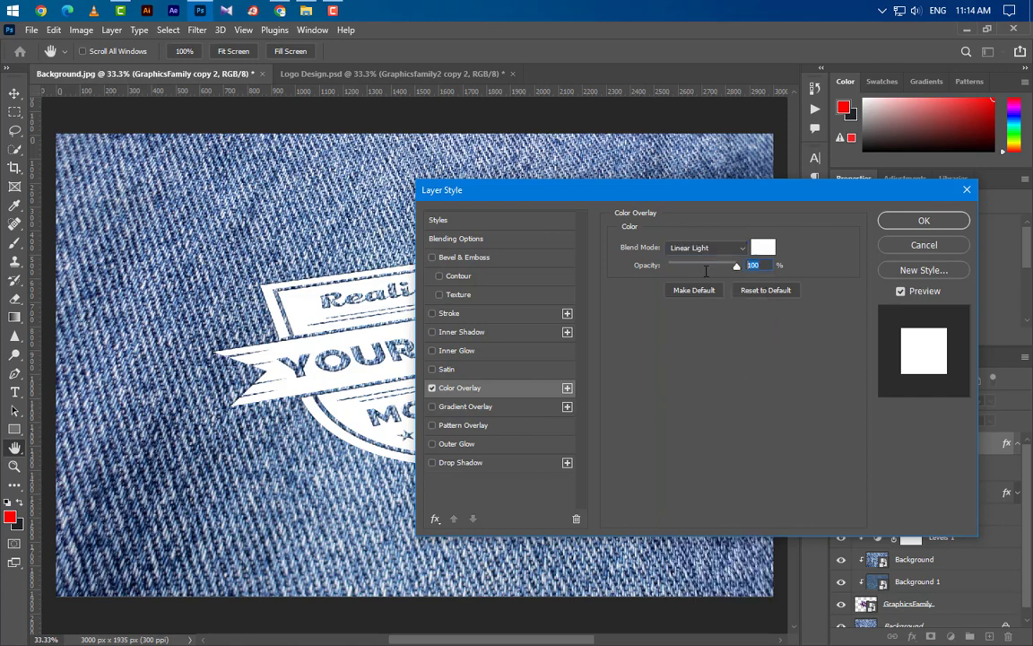
pyautogui.write('75')
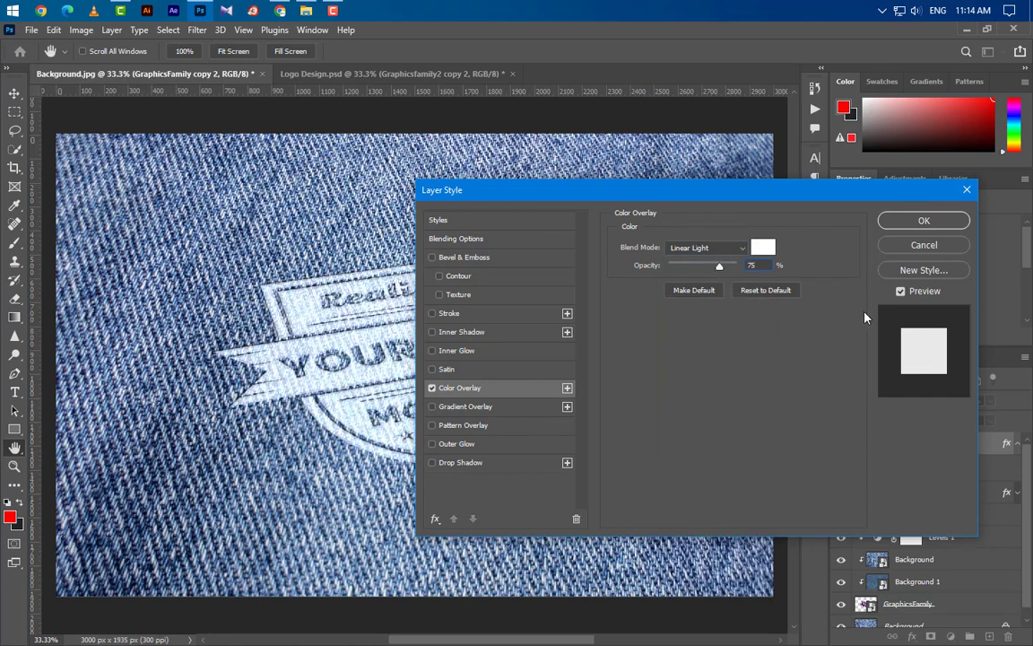
pyautogui.click(912, 225)
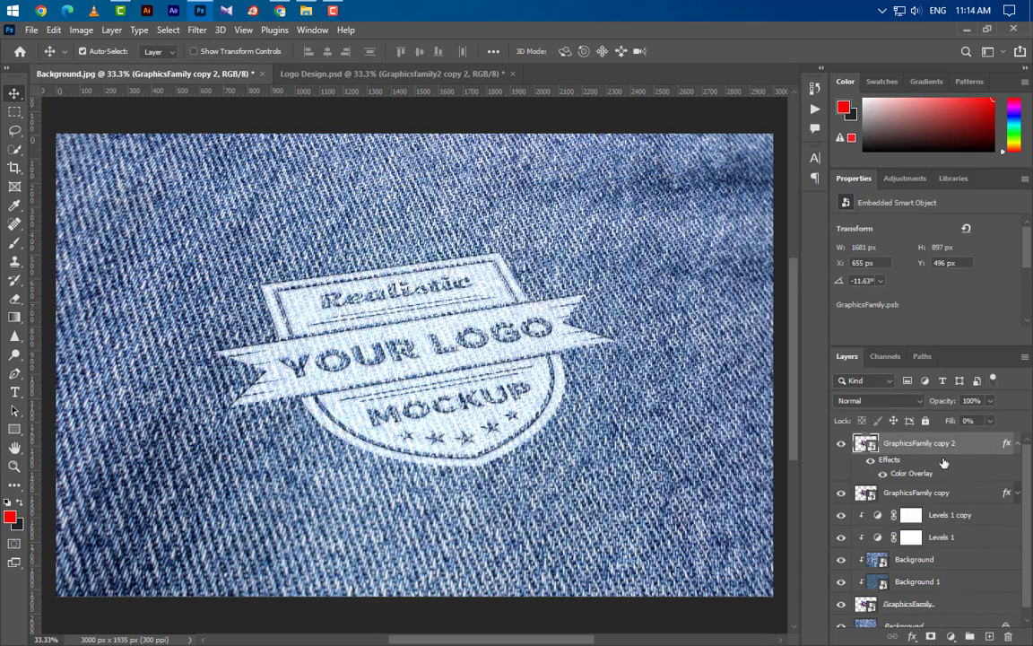
# Duplicate the GraphicsFamily copy 2 layer and strip the layer effects from the new top copy.
pyautogui.click(1017, 444)
pyautogui.rightClick(992, 446)
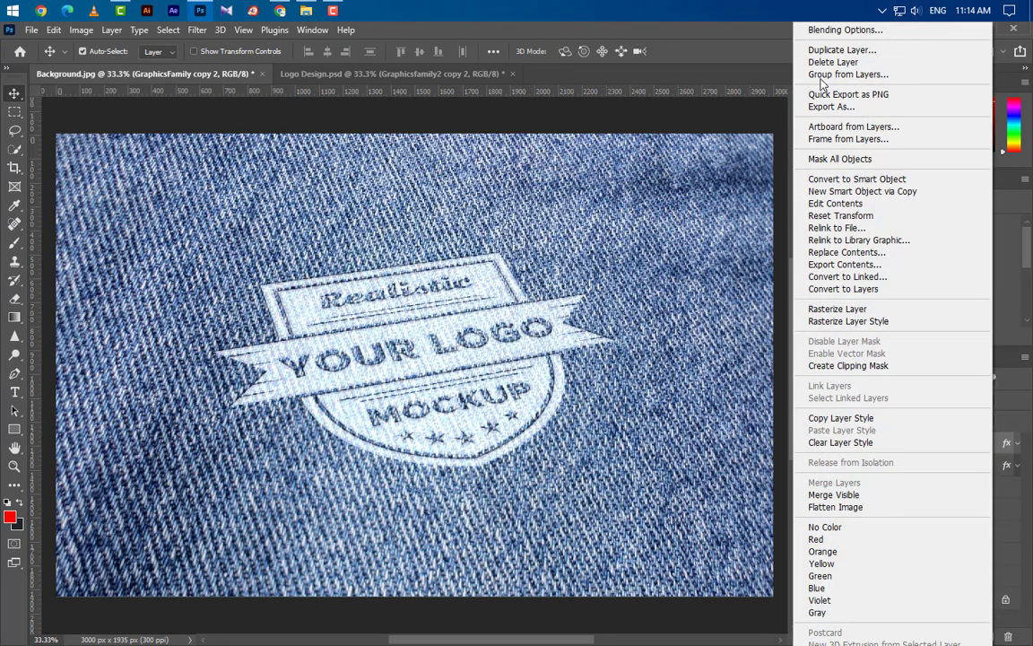
pyautogui.click(820, 49)
pyautogui.click(639, 198)
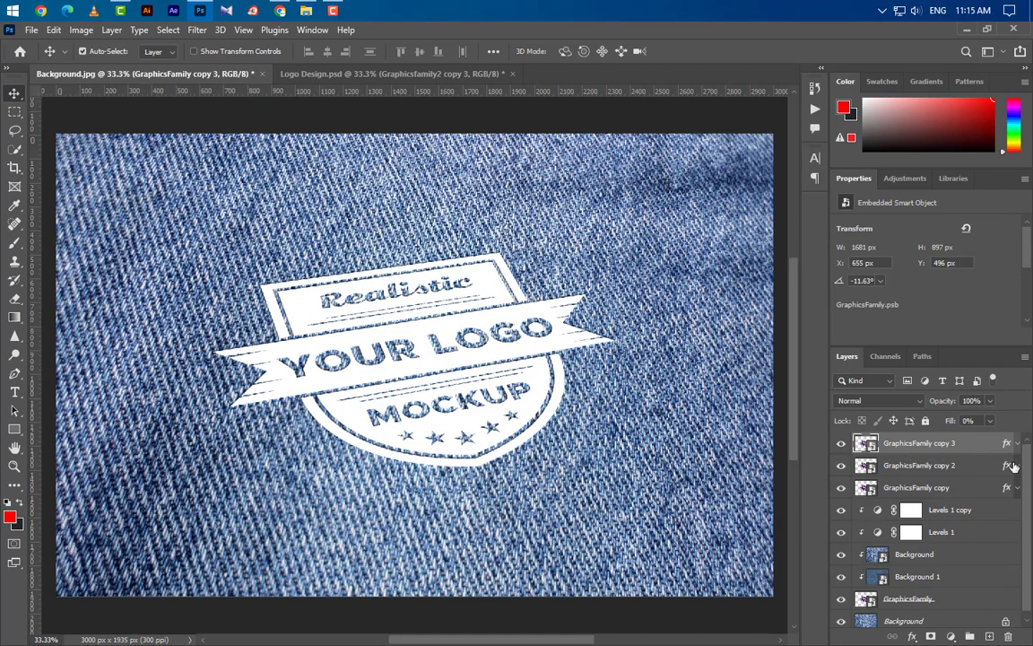
pyautogui.moveTo(1006, 443); pyautogui.dragTo(1009, 614)
# Add an Inner Shadow to the GraphicsFamily copy 3 layer in Multiply mode with black (000000).
pyautogui.rightClick(991, 443)
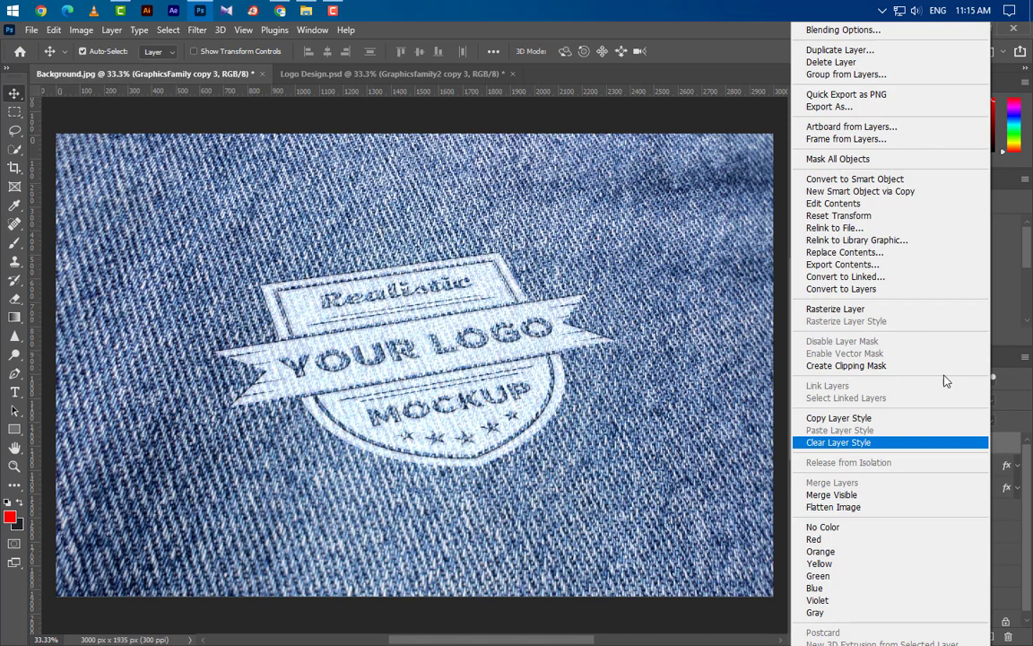
pyautogui.click(875, 32)
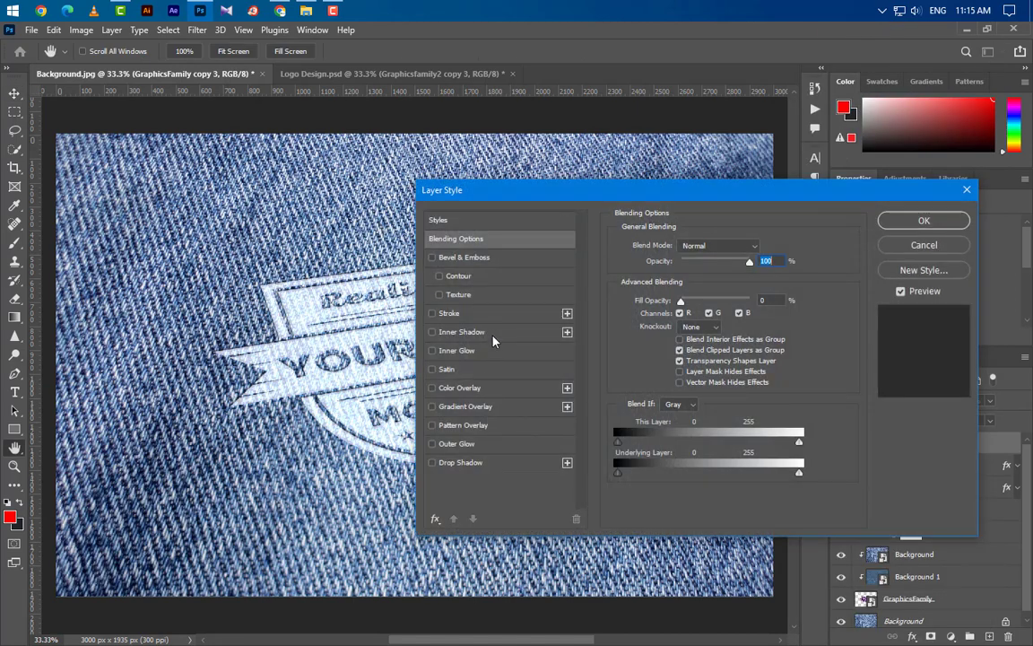
pyautogui.click(494, 336)
pyautogui.click(715, 251)
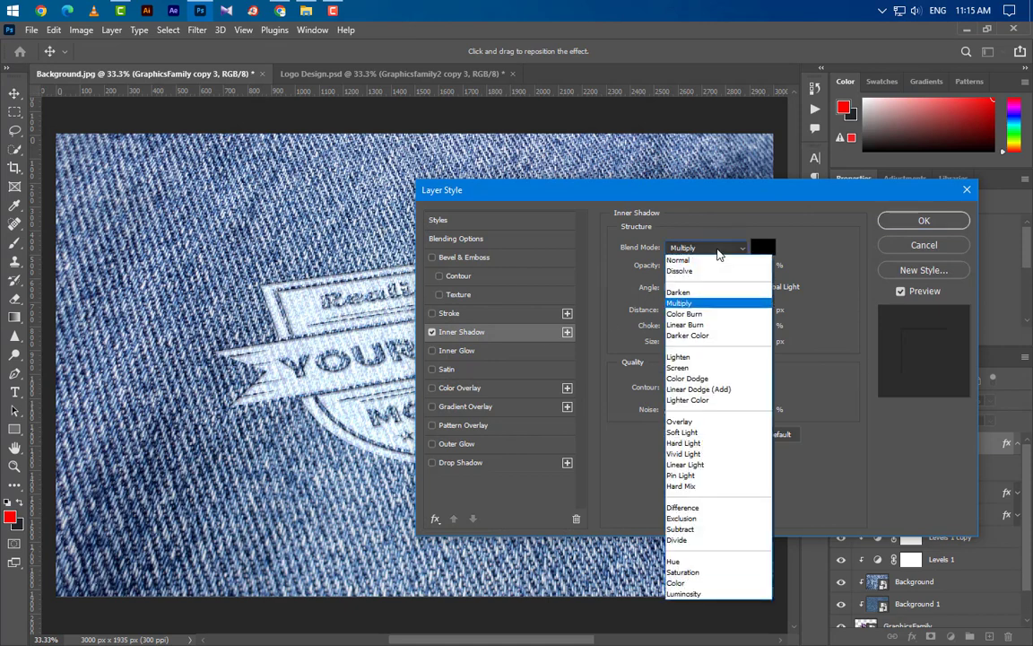
pyautogui.click(718, 253)
pyautogui.click(762, 248)
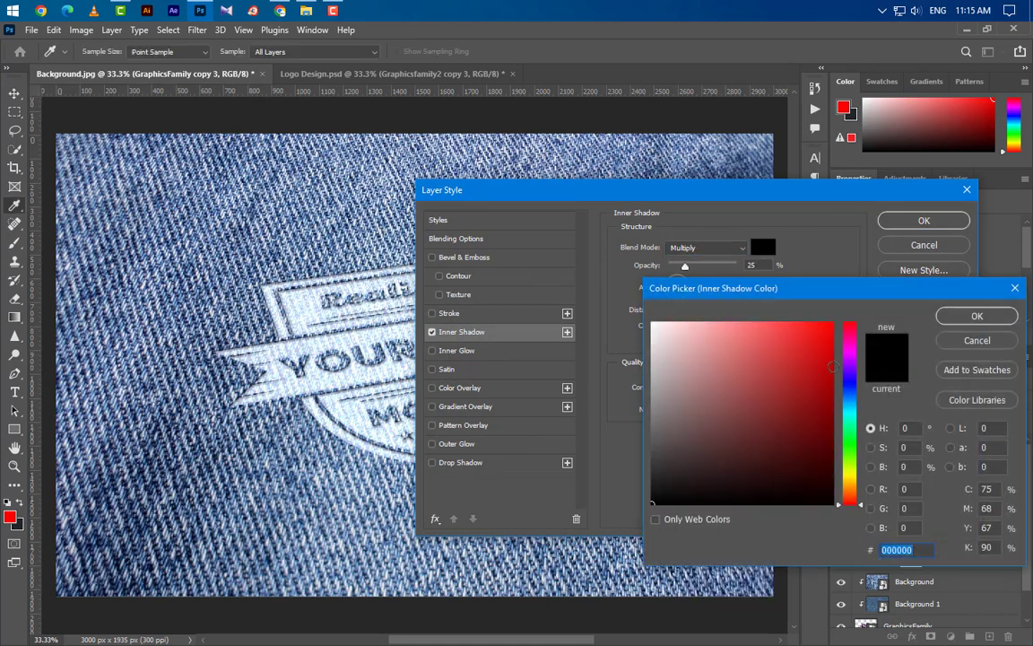
pyautogui.click(976, 316)
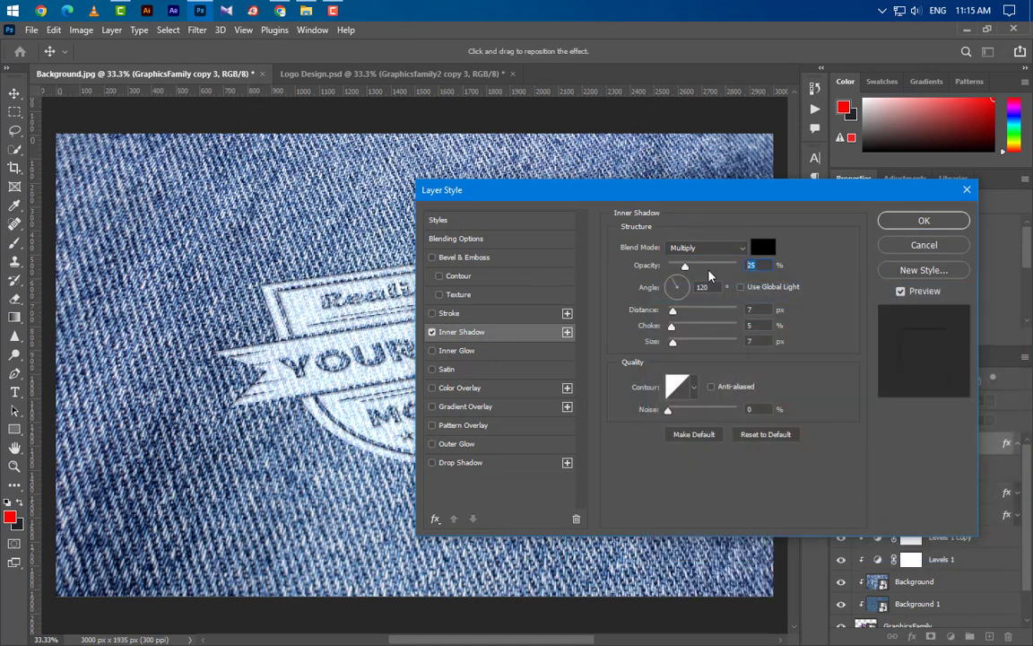
# Set the inner shadow's opacity to 35%, distance to 12 px and size to 12 px, keeping angle 120° and choke 5%.
pyautogui.write('35')
pyautogui.press('Tab')
pyautogui.press('Tab')
pyautogui.write('12')
pyautogui.press('Tab')
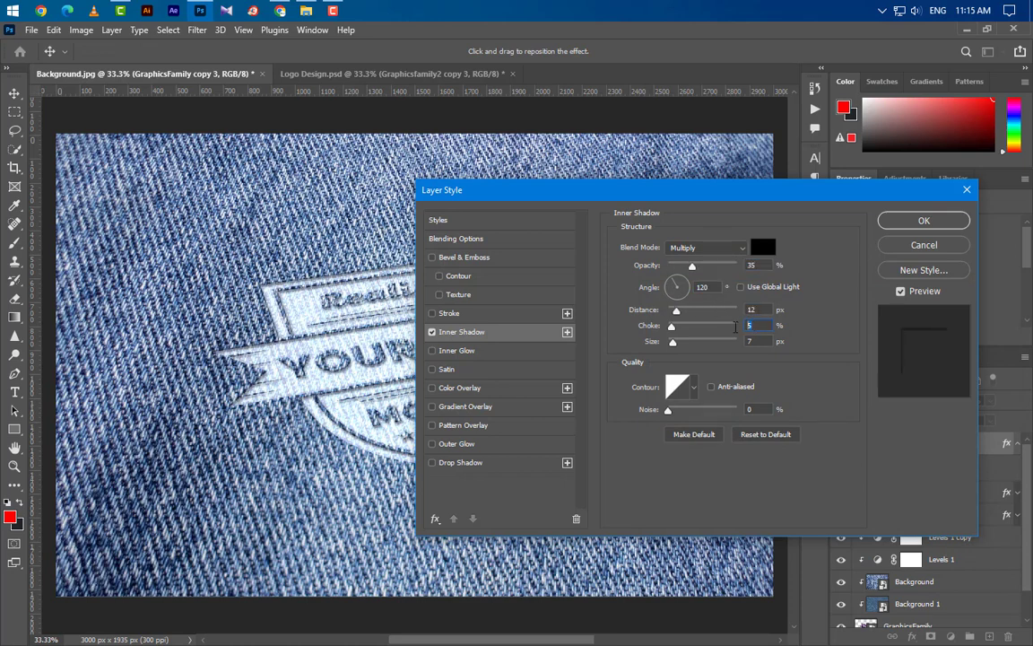
pyautogui.press('Tab')
pyautogui.write('12')
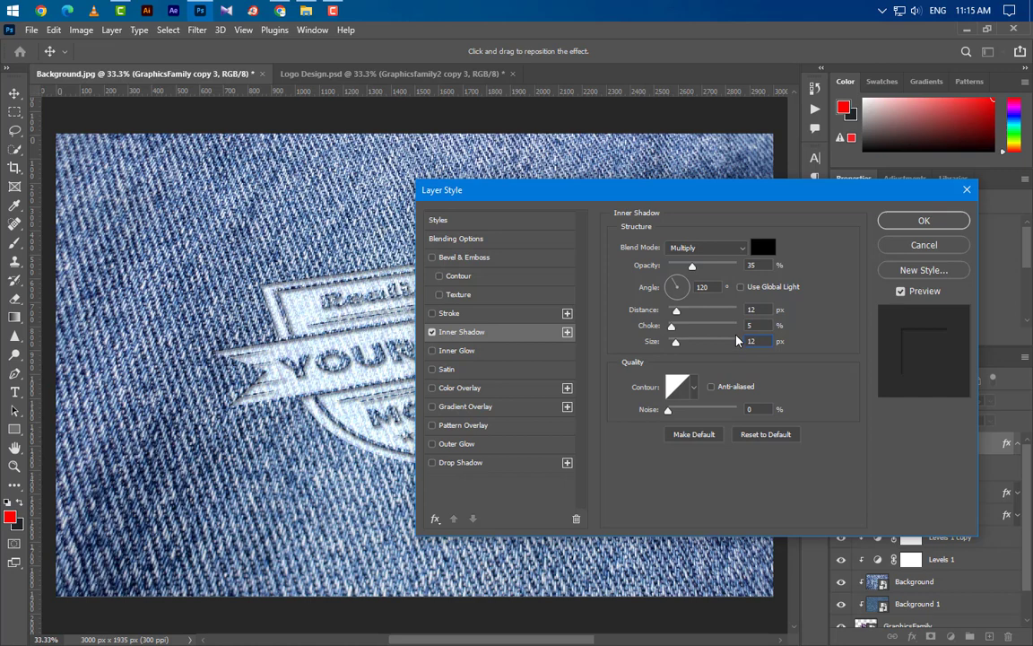
pyautogui.press('Tab')
# Add a second Inner Shadow with 20% opacity, 10 px distance and 7 px size.
pyautogui.click(567, 332)
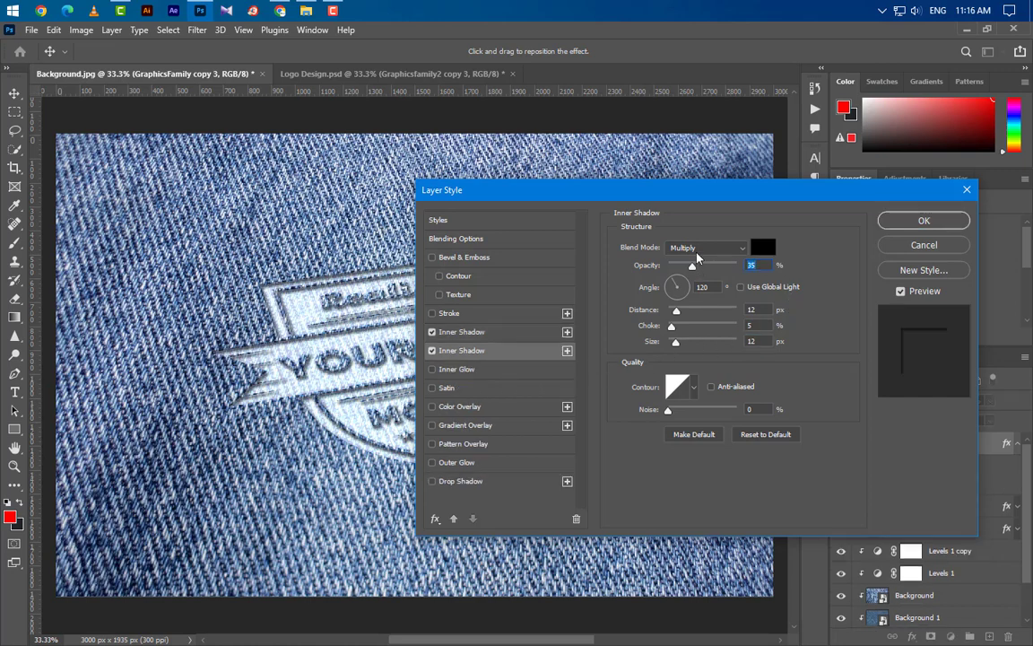
pyautogui.moveTo(691, 266); pyautogui.dragTo(681, 266)
pyautogui.doubleClick(762, 310)
pyautogui.write('10')
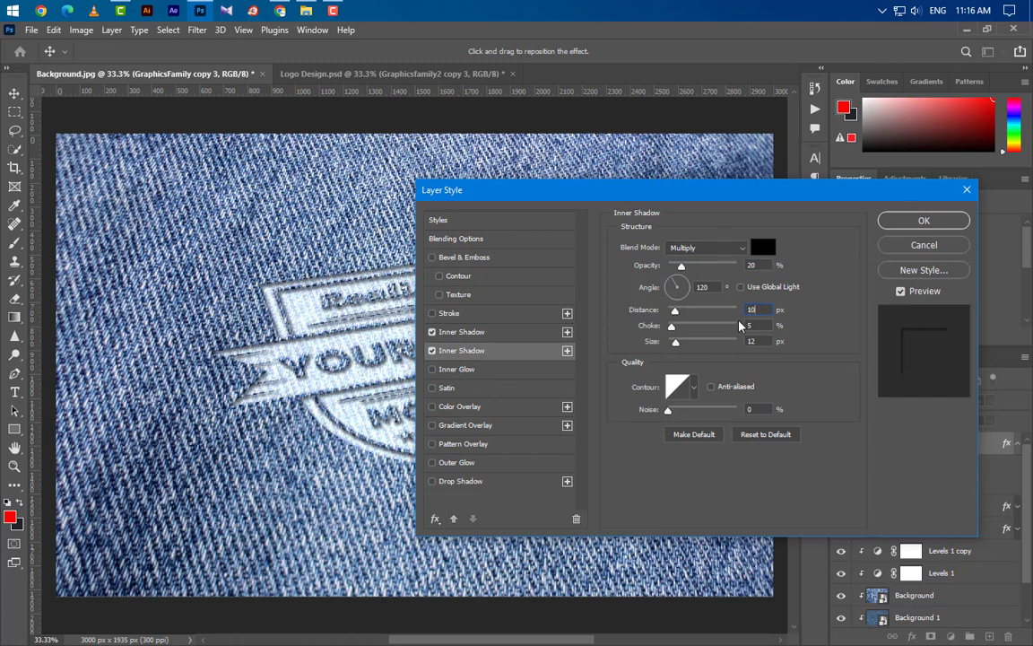
pyautogui.press('Tab')
pyautogui.doubleClick(761, 341)
pyautogui.write('7')
pyautogui.press('Tab')
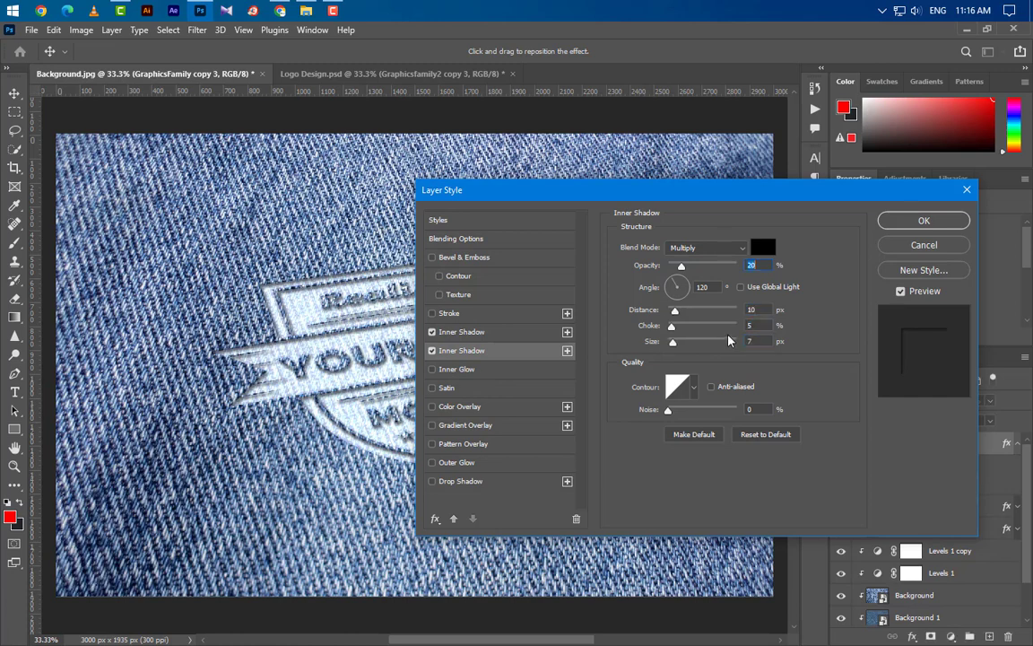
# Add a third Inner Shadow to the GraphicsFamily copy 3 layer with 65% opacity, 5 px distance and 5 px size.
pyautogui.click(566, 351)
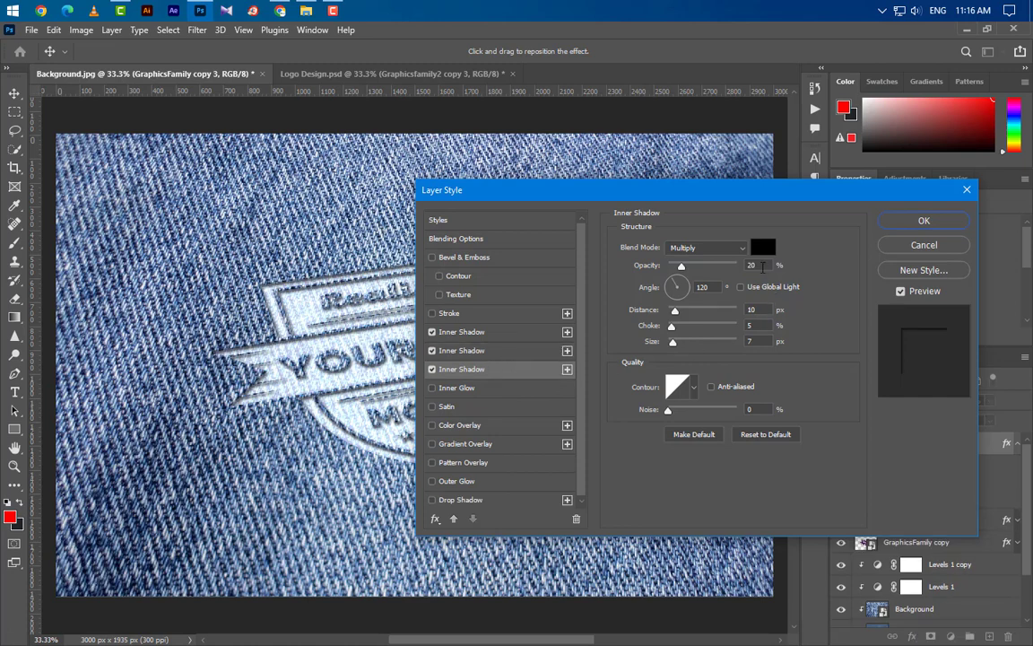
pyautogui.doubleClick(736, 266)
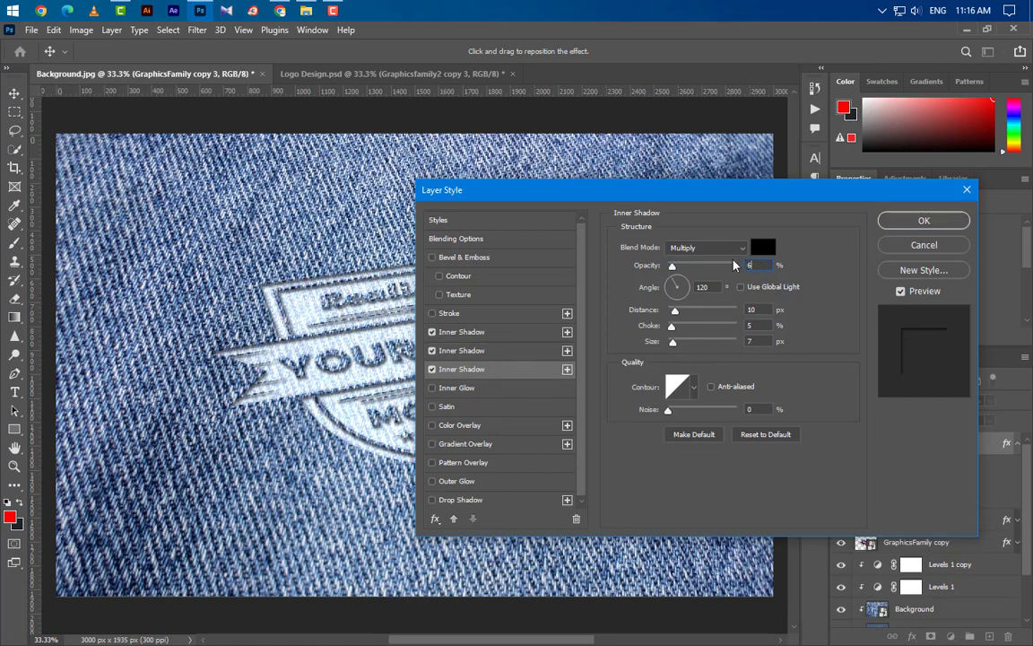
pyautogui.write('65')
pyautogui.doubleClick(736, 309)
pyautogui.write('5')
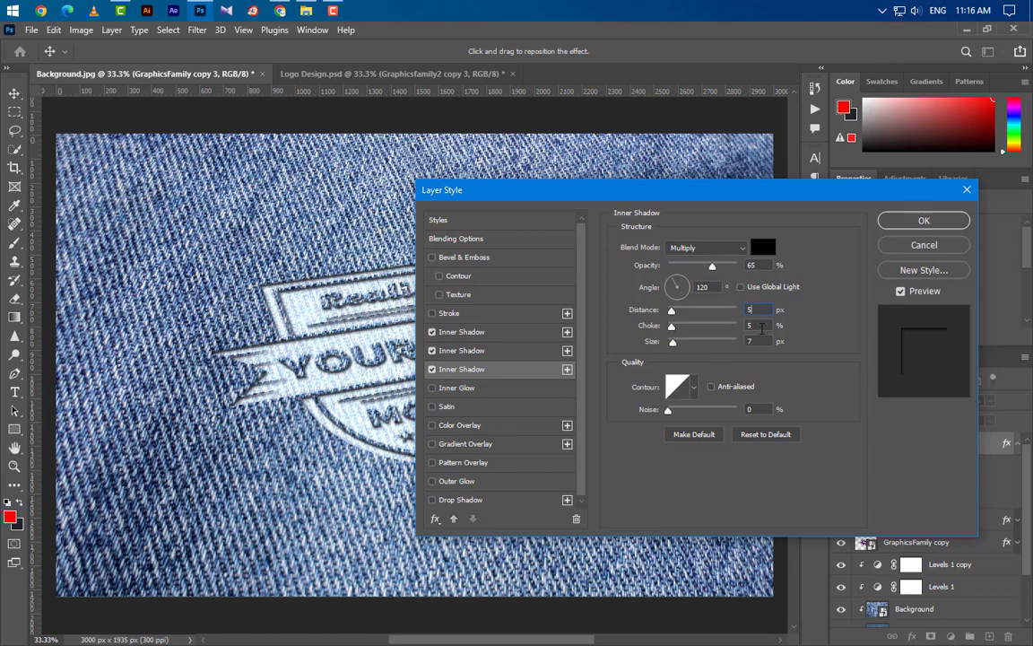
pyautogui.doubleClick(736, 341)
pyautogui.write('5')
pyautogui.click(922, 222)
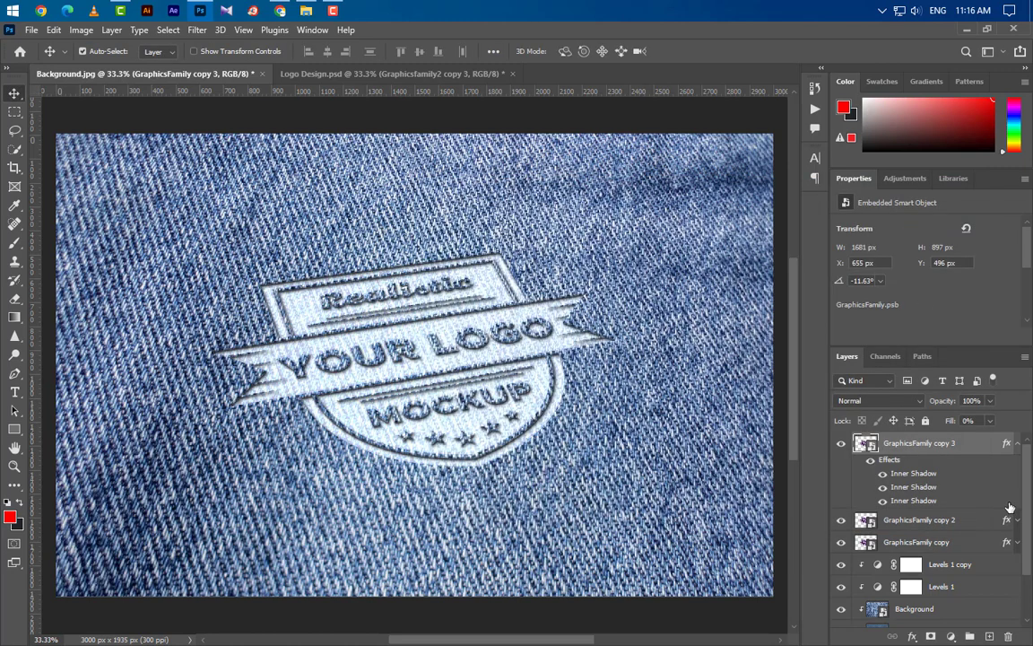
pyautogui.click(1015, 445)
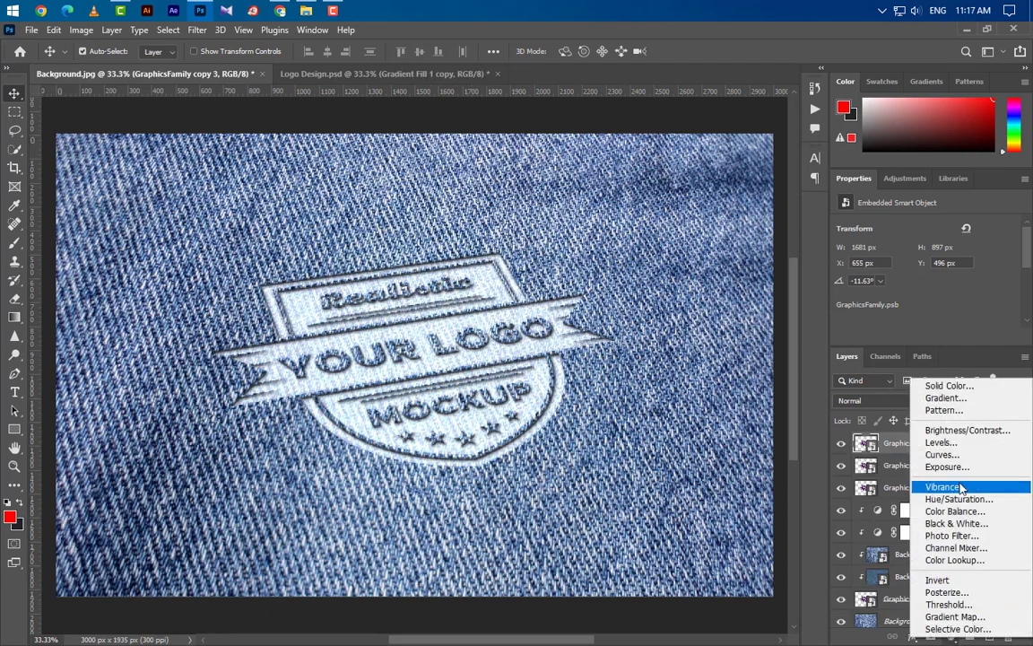
# Add a Gradient fill layer on top, with its starting color stop black and starting opacity stop at 80%.
pyautogui.click(945, 397)
pyautogui.click(722, 145)
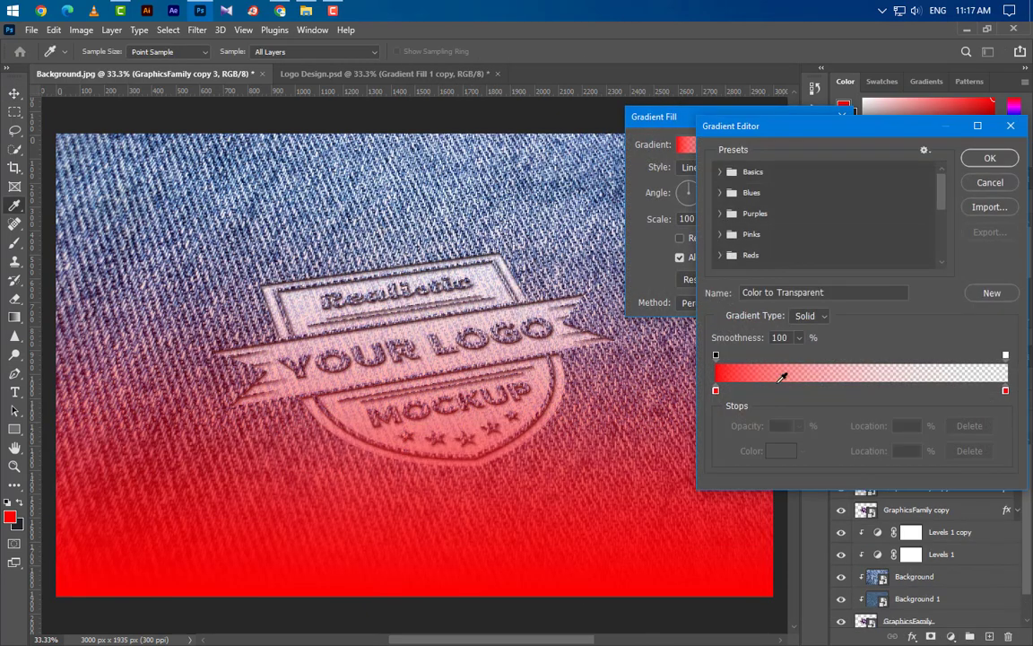
pyautogui.doubleClick(716, 391)
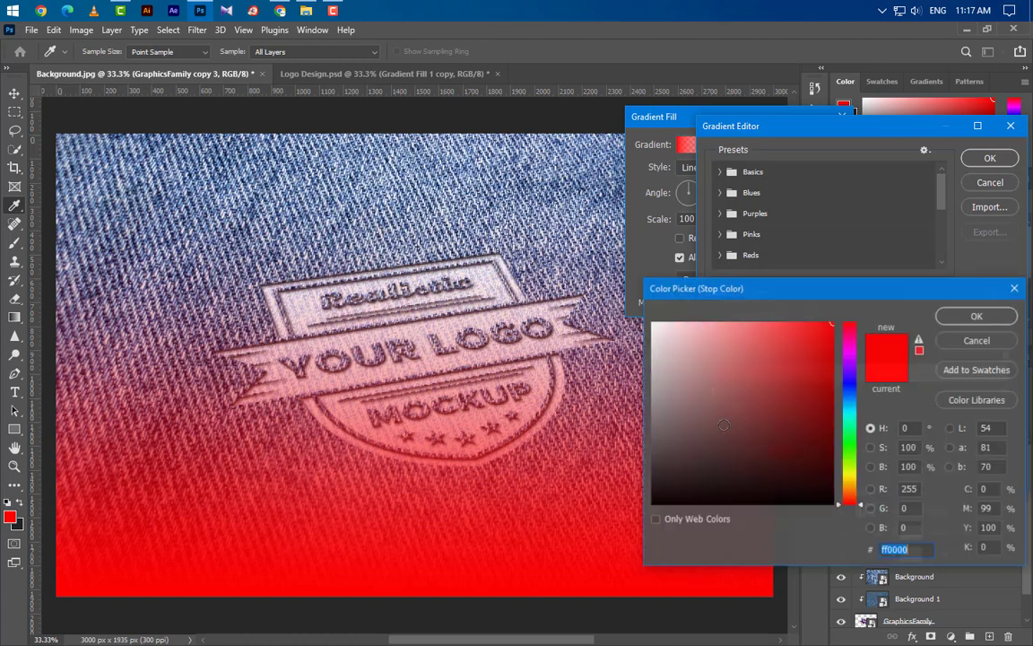
pyautogui.click(981, 317)
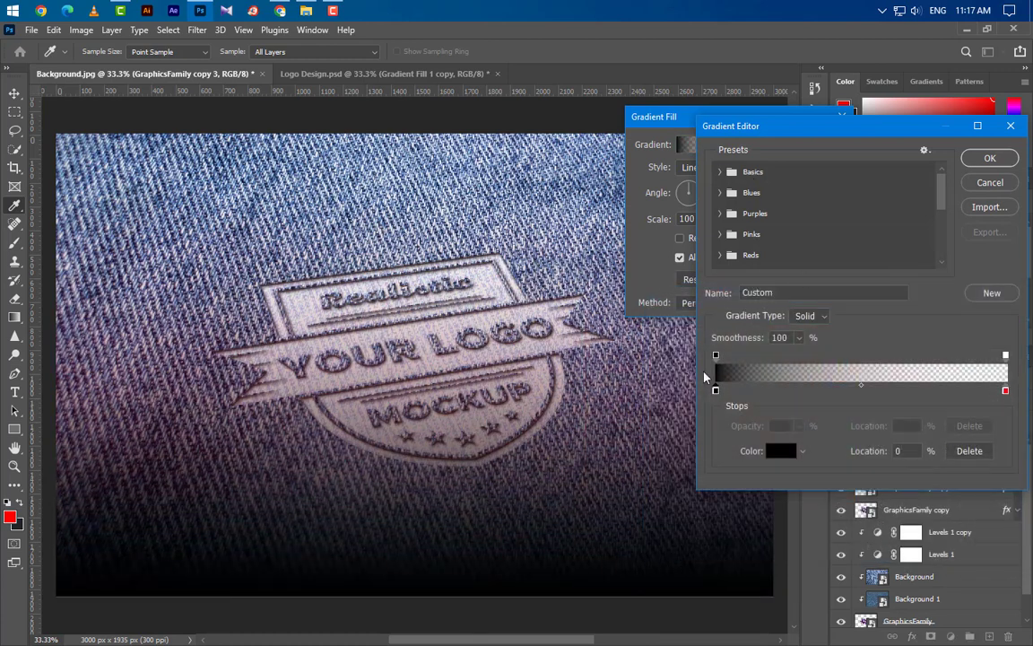
pyautogui.click(717, 357)
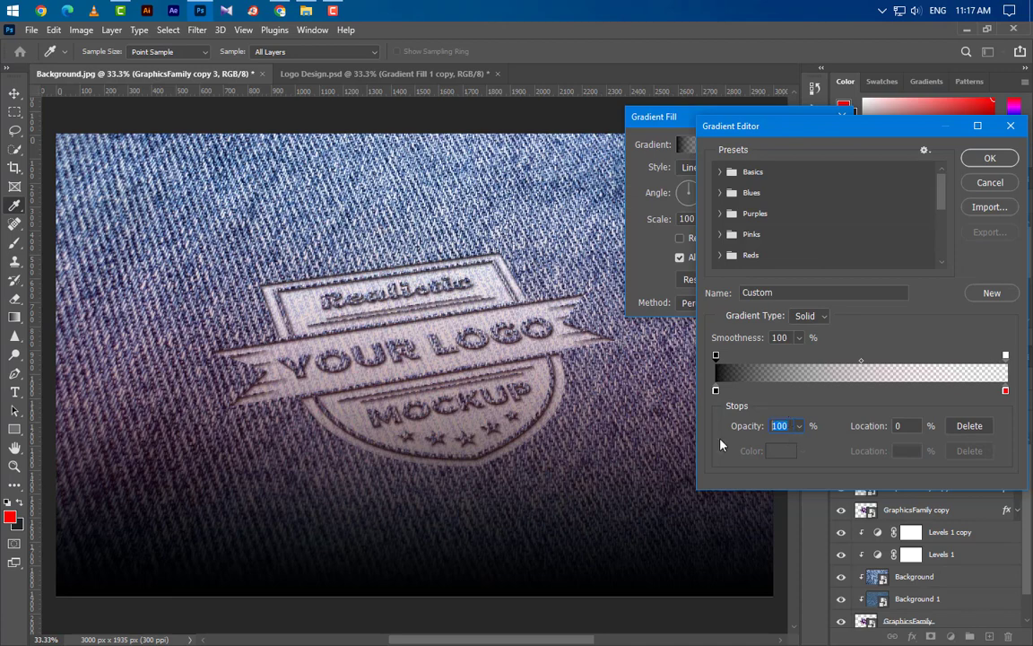
pyautogui.write('80')
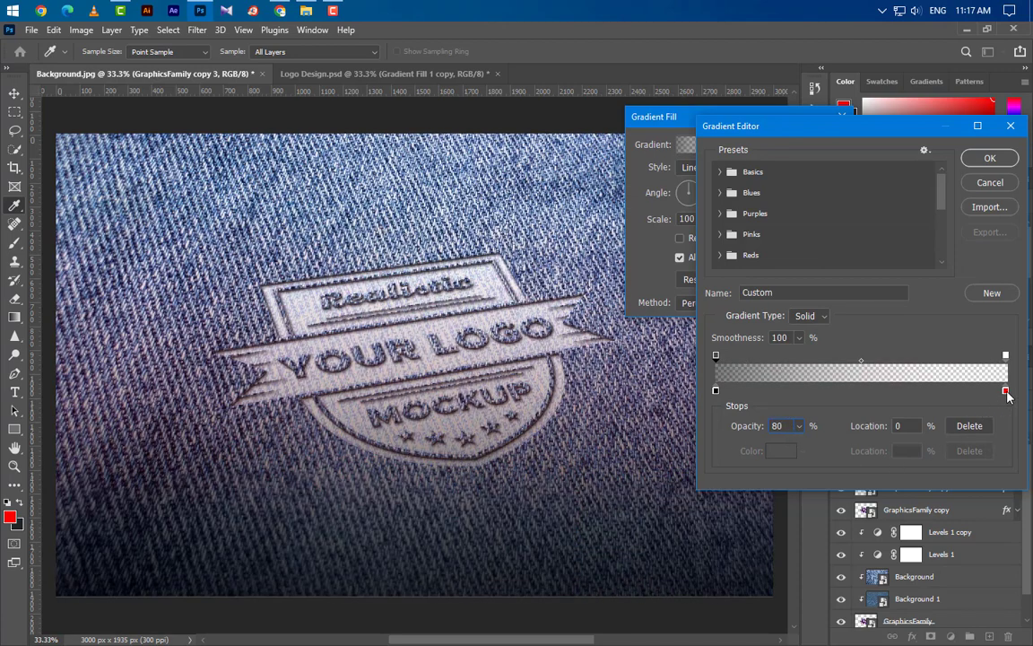
# Change the gradient's end color stop to white (ffffff) and place it at 85% location.
pyautogui.click(1006, 392)
pyautogui.click(781, 451)
pyautogui.moveTo(737, 385); pyautogui.dragTo(652, 323)
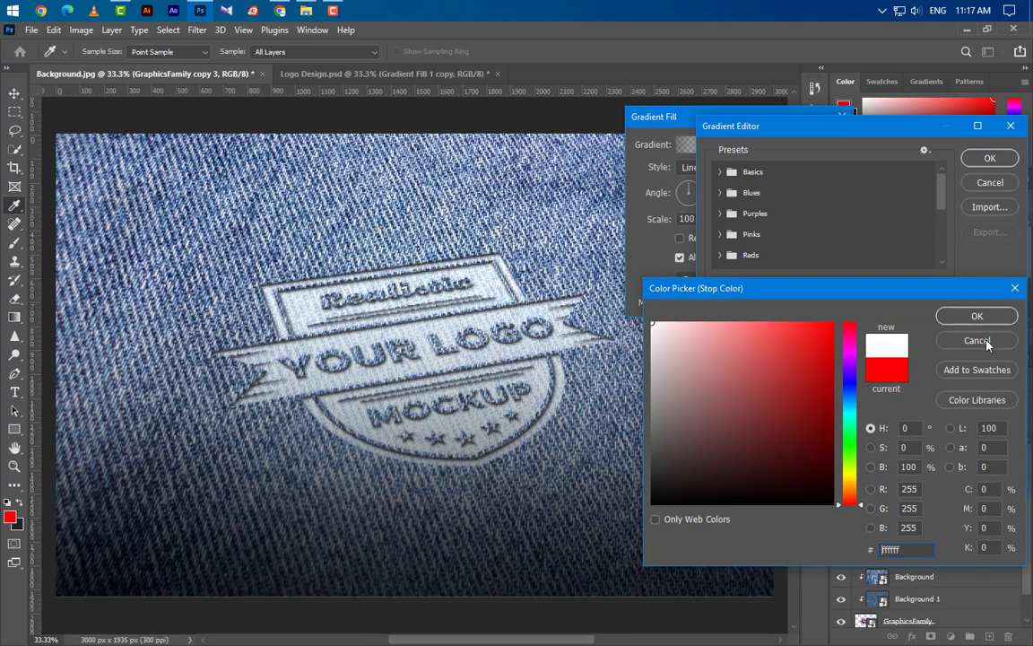
pyautogui.click(976, 316)
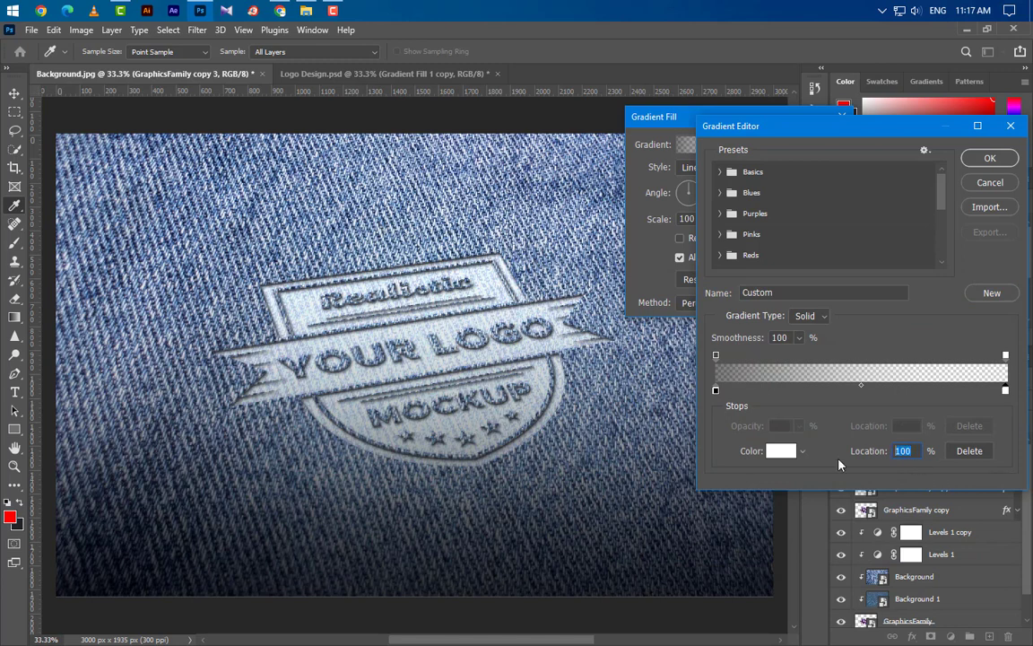
pyautogui.write('85')
# Set the gradient's end opacity stop to 100% and the gradient fill's scale to 120%.
pyautogui.click(1004, 357)
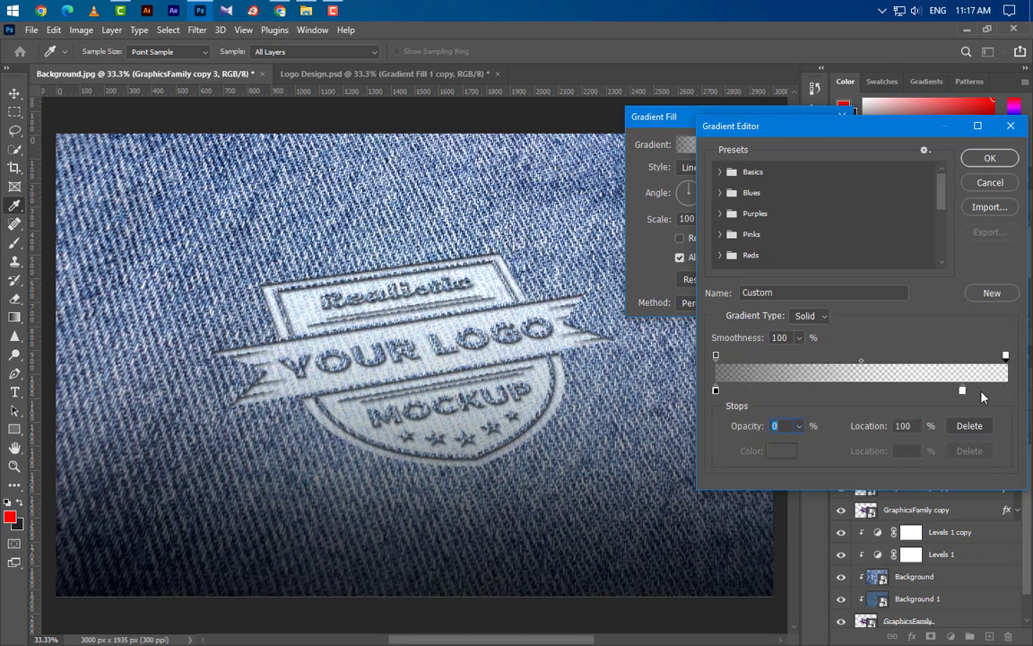
pyautogui.click(799, 428)
pyautogui.moveTo(846, 455); pyautogui.dragTo(874, 454)
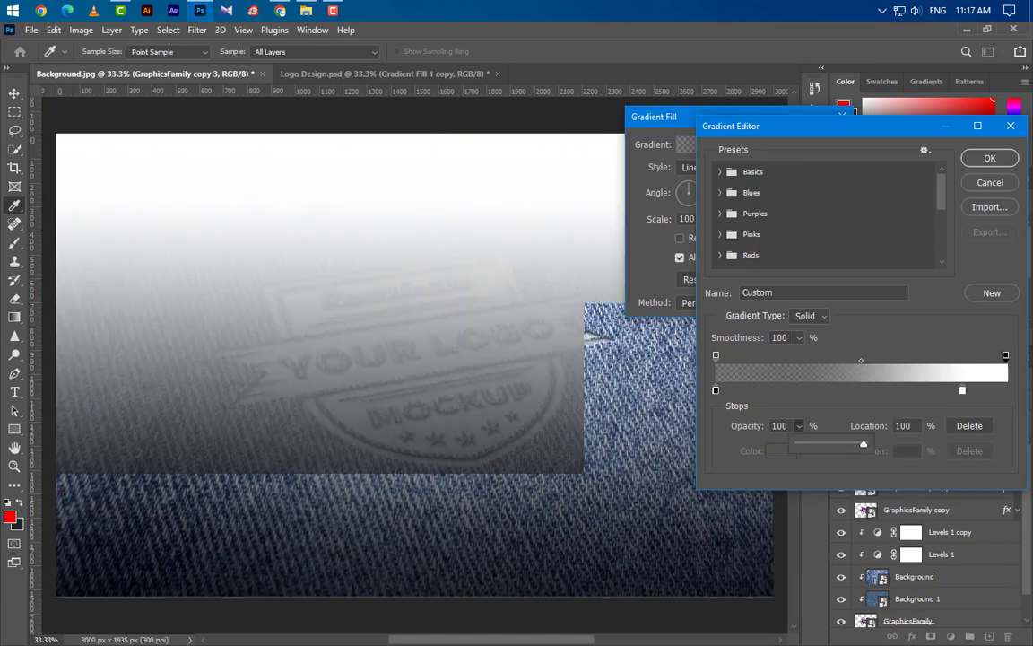
pyautogui.click(990, 158)
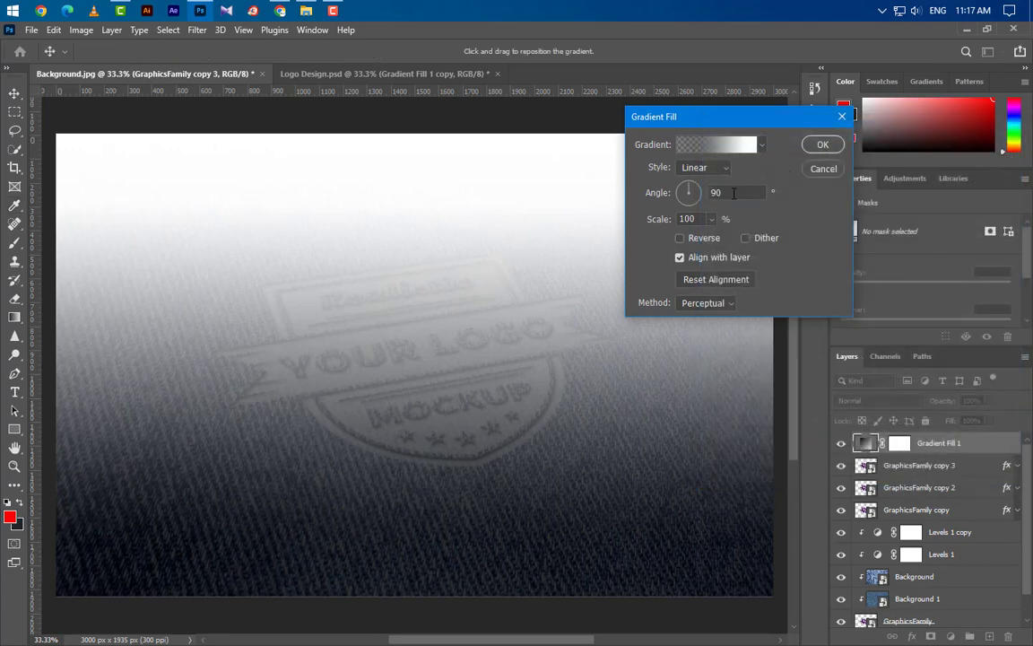
pyautogui.press('Tab')
pyautogui.write('120')
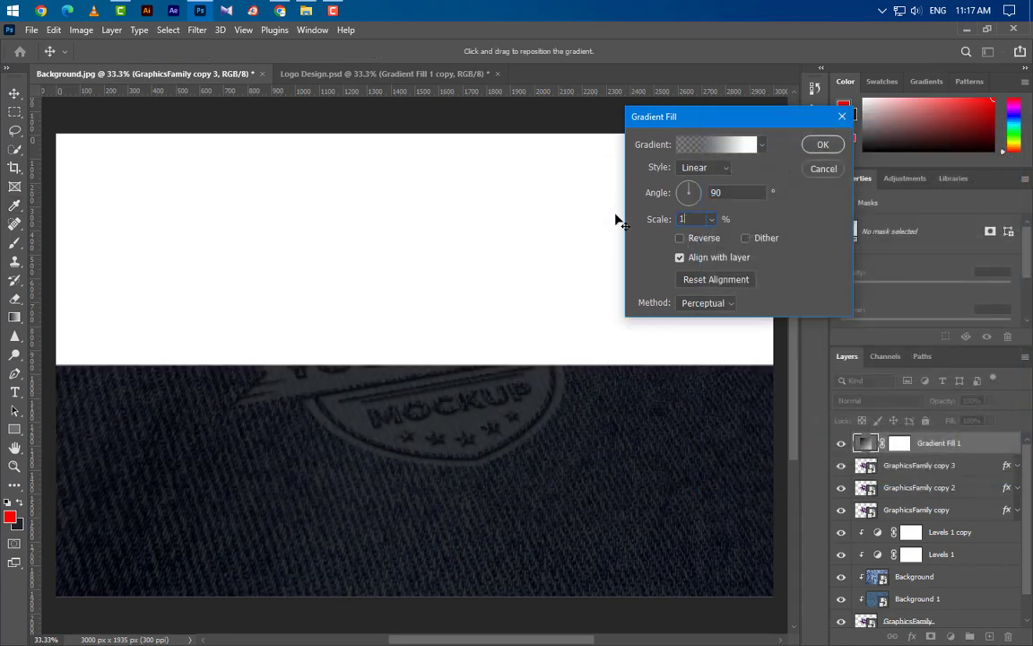
pyautogui.click(822, 144)
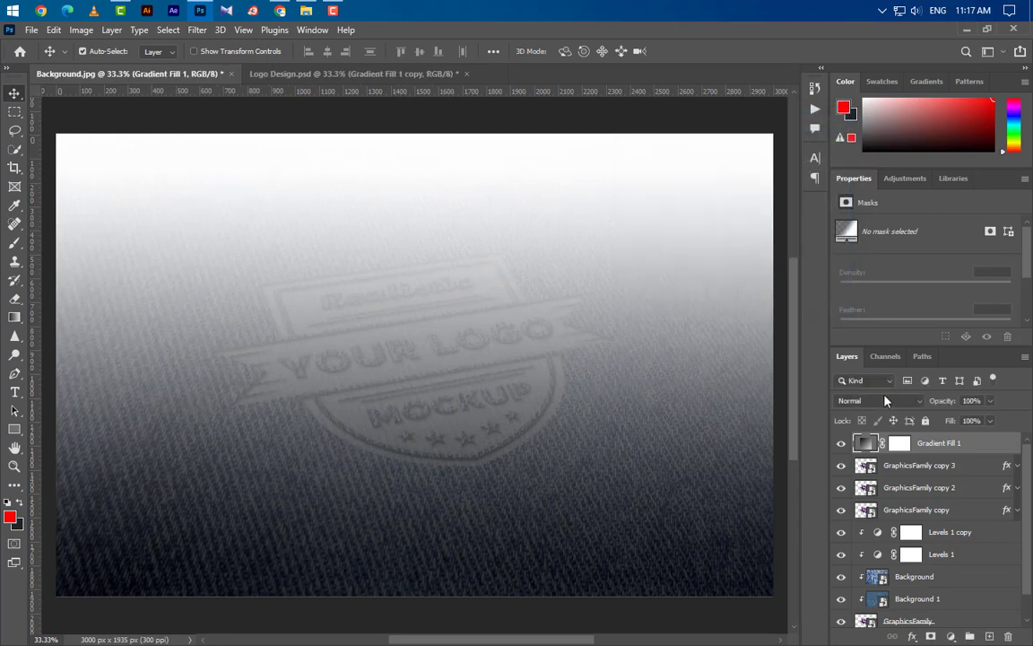
# Set the Gradient Fill 1 layer to Soft Light blending at 55% opacity.
pyautogui.click(866, 400)
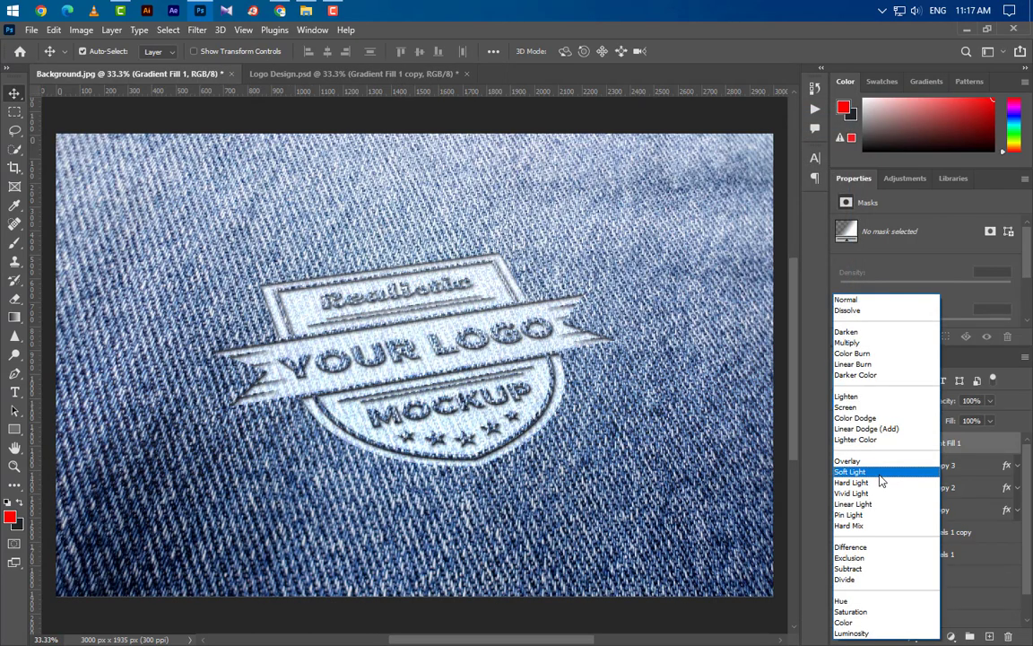
pyautogui.click(881, 471)
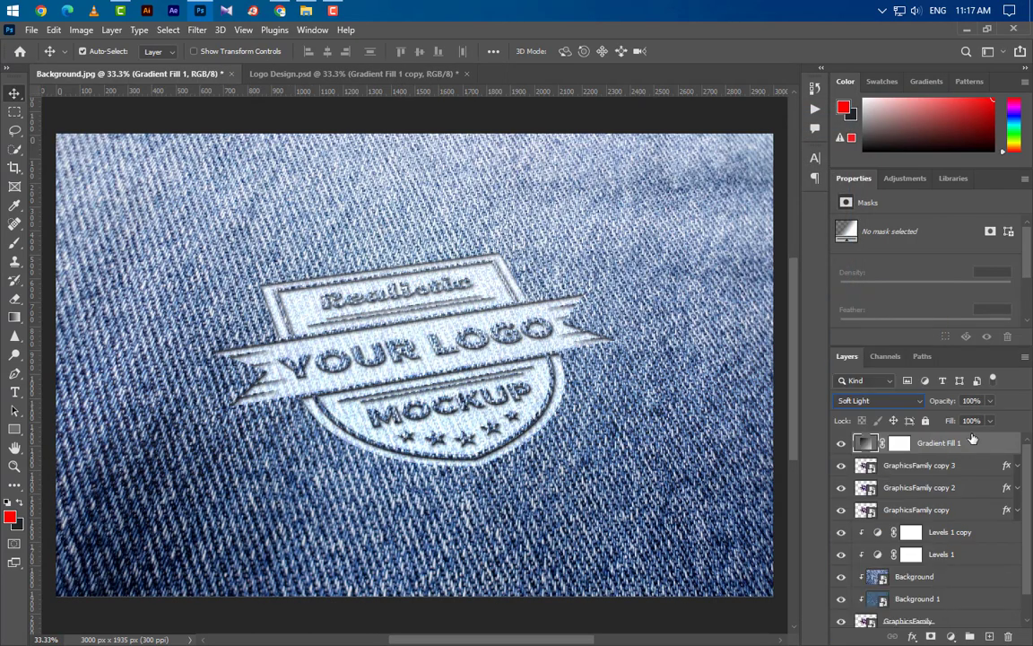
pyautogui.click(973, 401)
pyautogui.write('55')
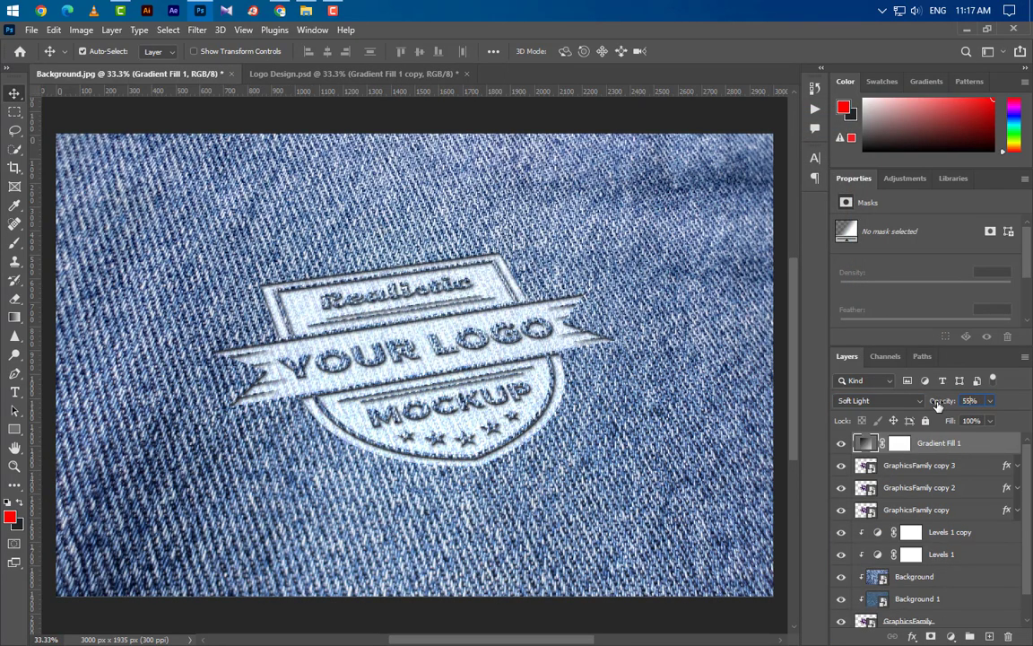
pyautogui.press('Return')
# Duplicate the Gradient Fill 1 layer within the same document.
pyautogui.rightClick(975, 448)
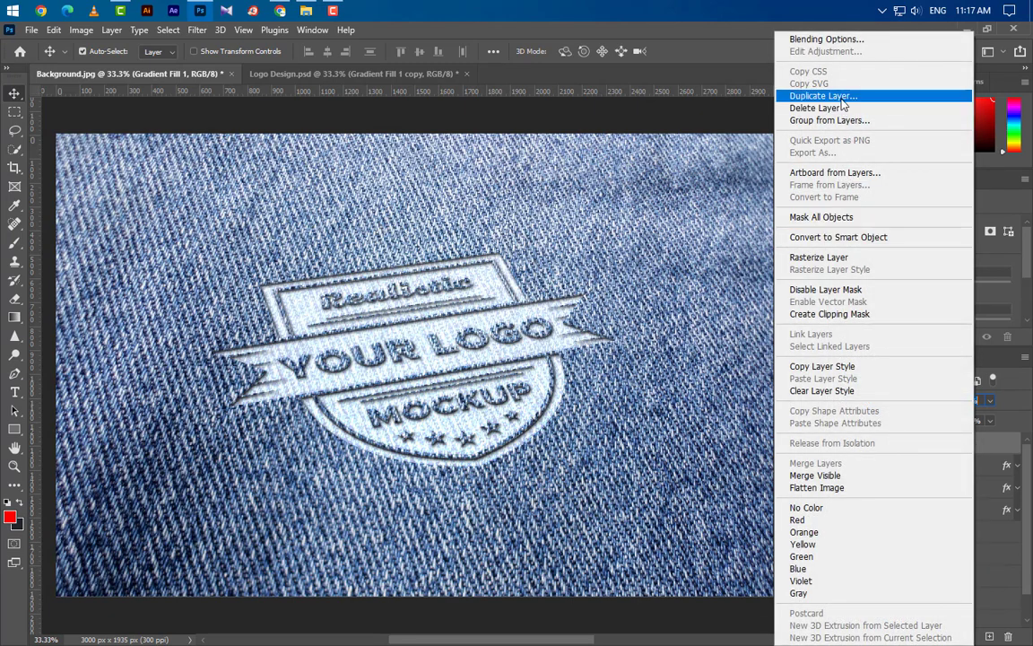
pyautogui.click(807, 94)
pyautogui.click(649, 197)
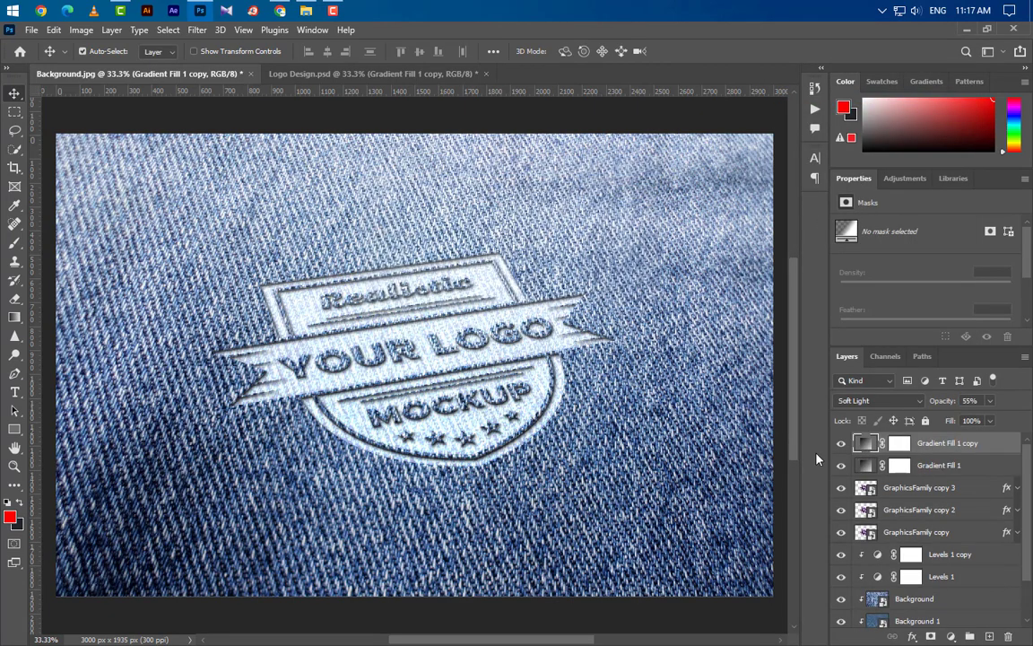
# Set the Gradient Fill 1 copy layer's gradient angle to 135° and its opacity to 36%.
pyautogui.doubleClick(866, 444)
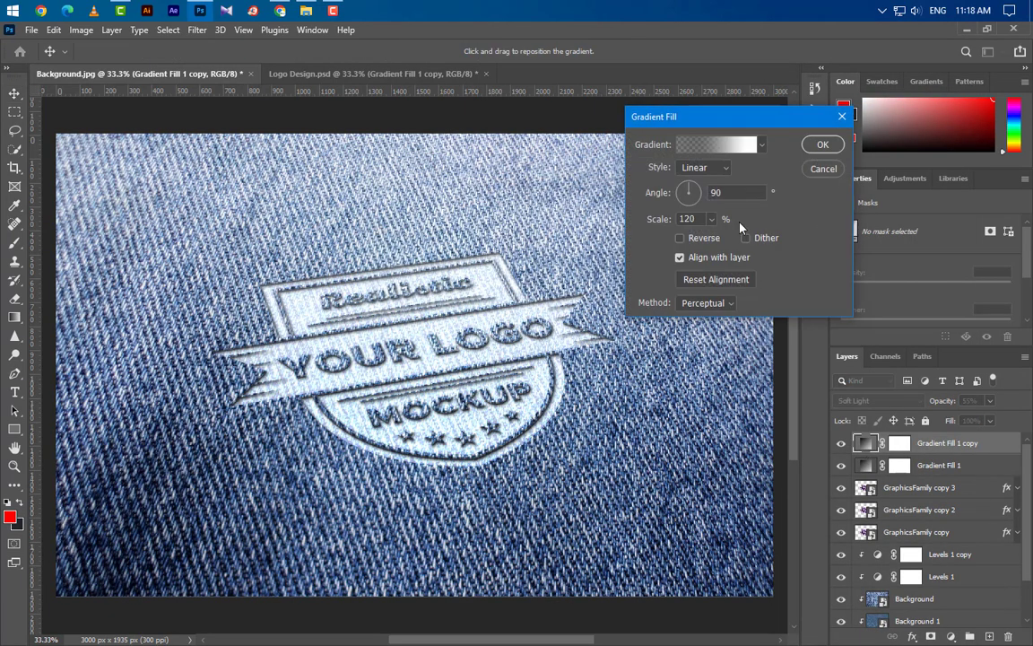
pyautogui.write('135')
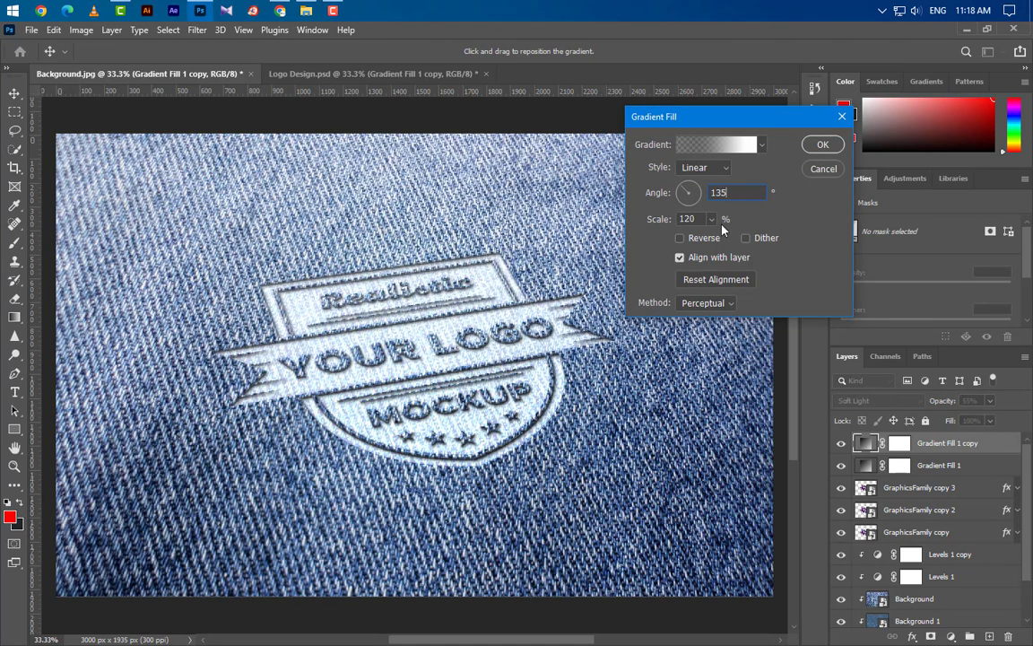
pyautogui.click(819, 147)
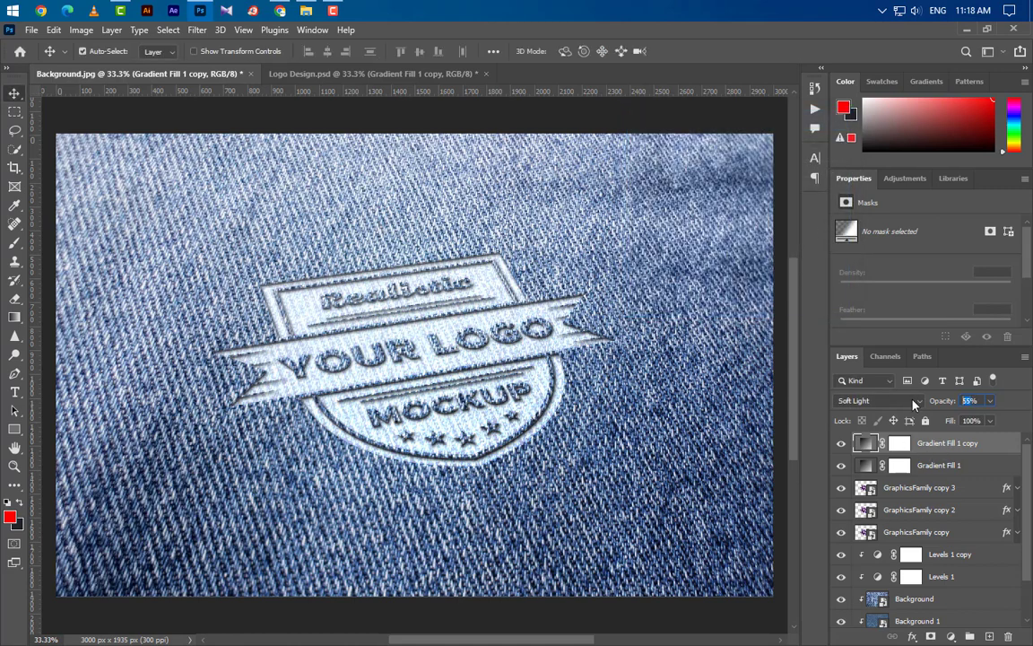
pyautogui.write('36')
pyautogui.press('Return')
# Duplicate the Gradient Fill 1 copy layer and set the new copy's opacity to 30%.
pyautogui.rightClick(974, 453)
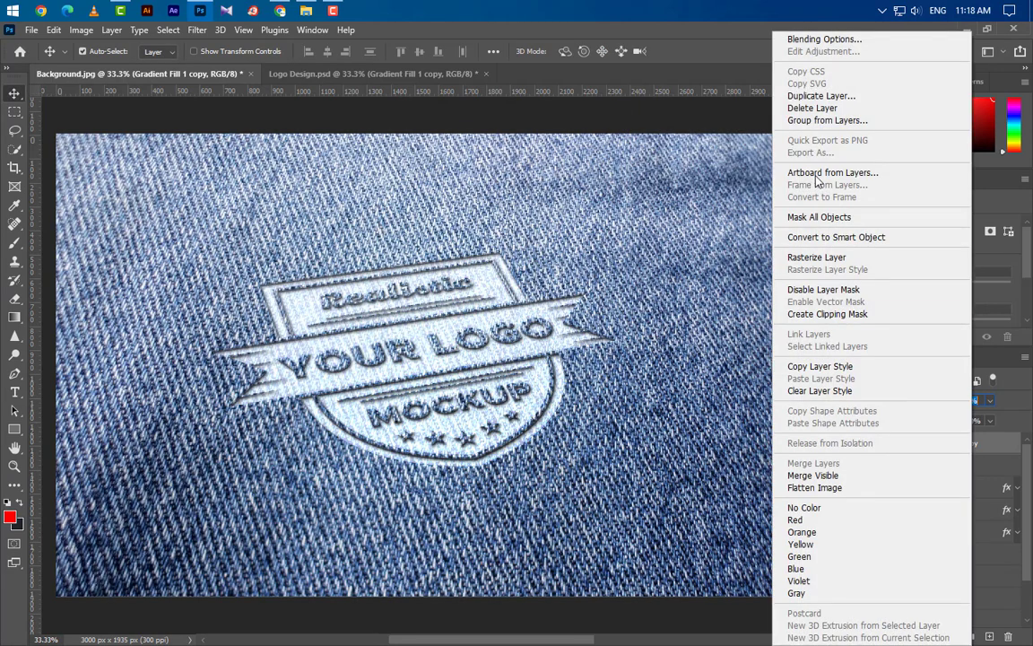
pyautogui.click(823, 96)
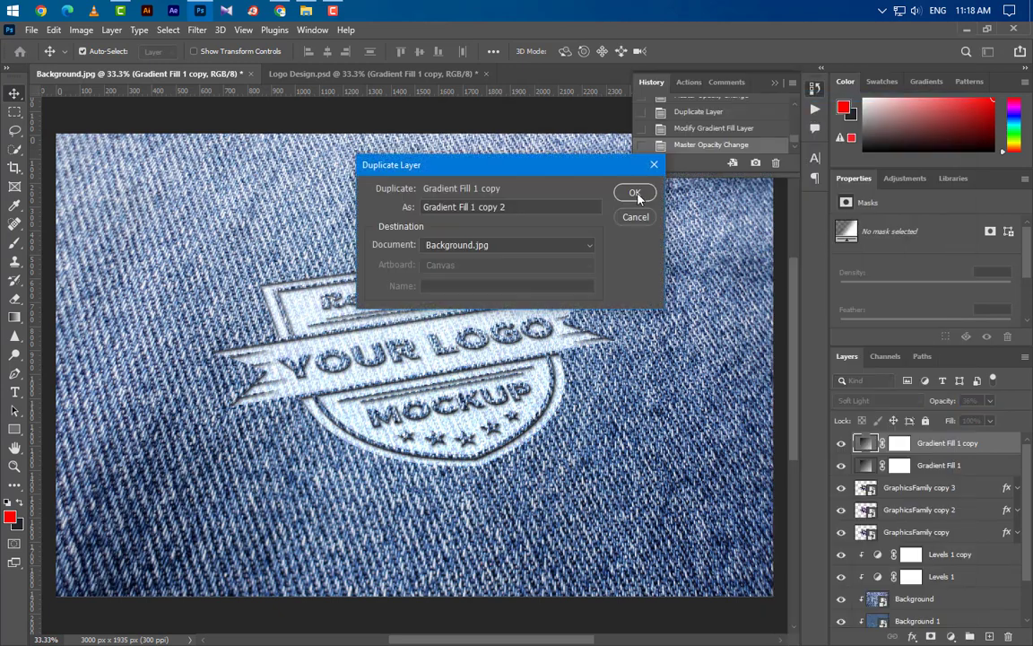
pyautogui.click(634, 196)
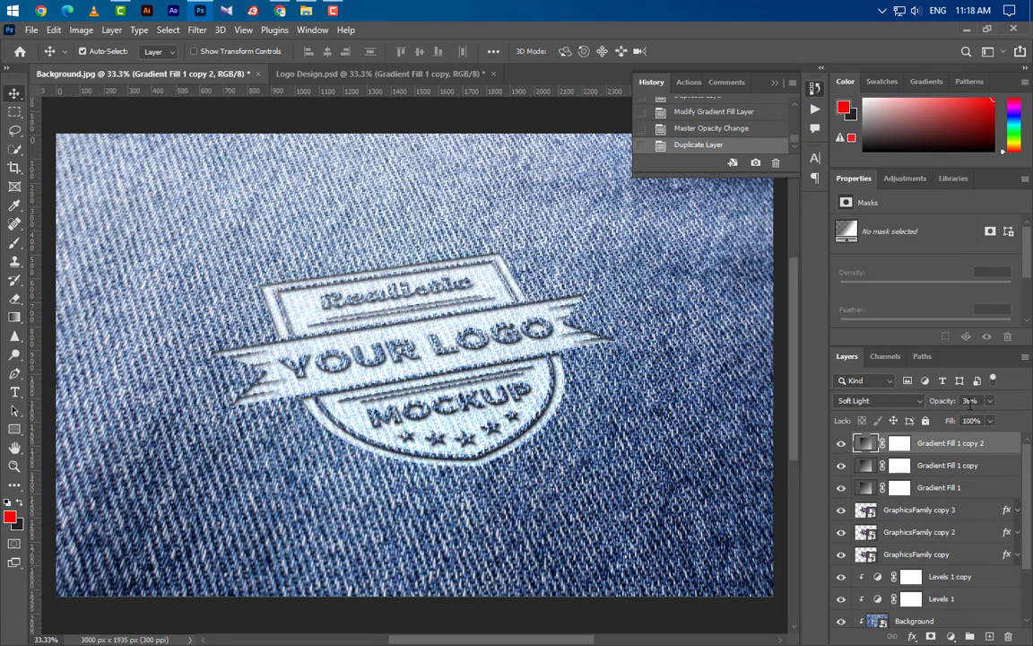
pyautogui.write('30')
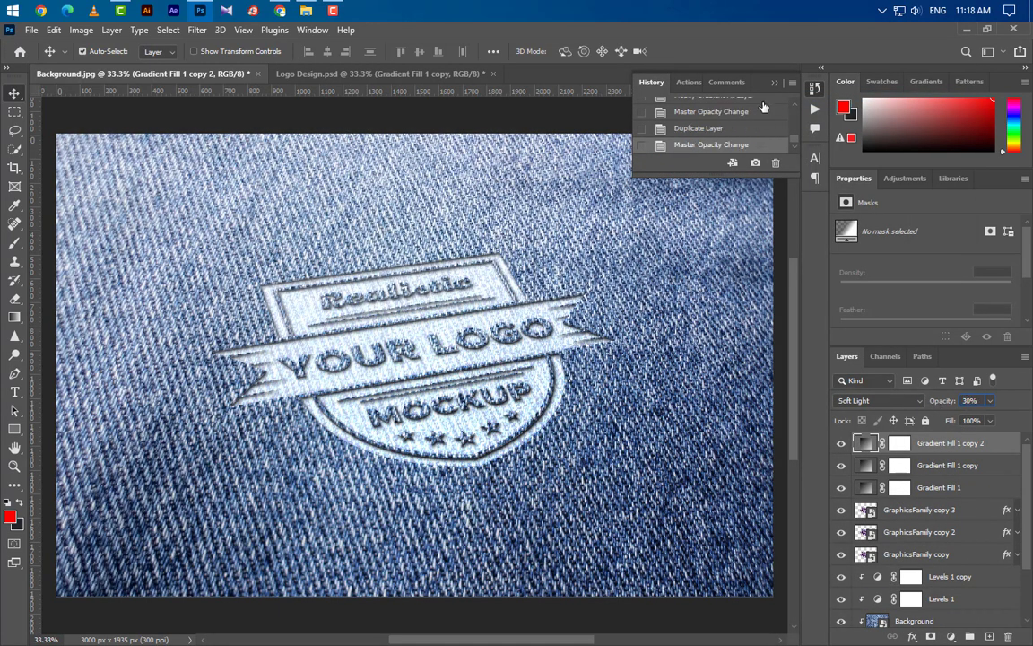
# Add a Curves adjustment layer above Gradient Fill 1 copy 2 and set the RGB black point's input to 25.
pyautogui.click(940, 446)
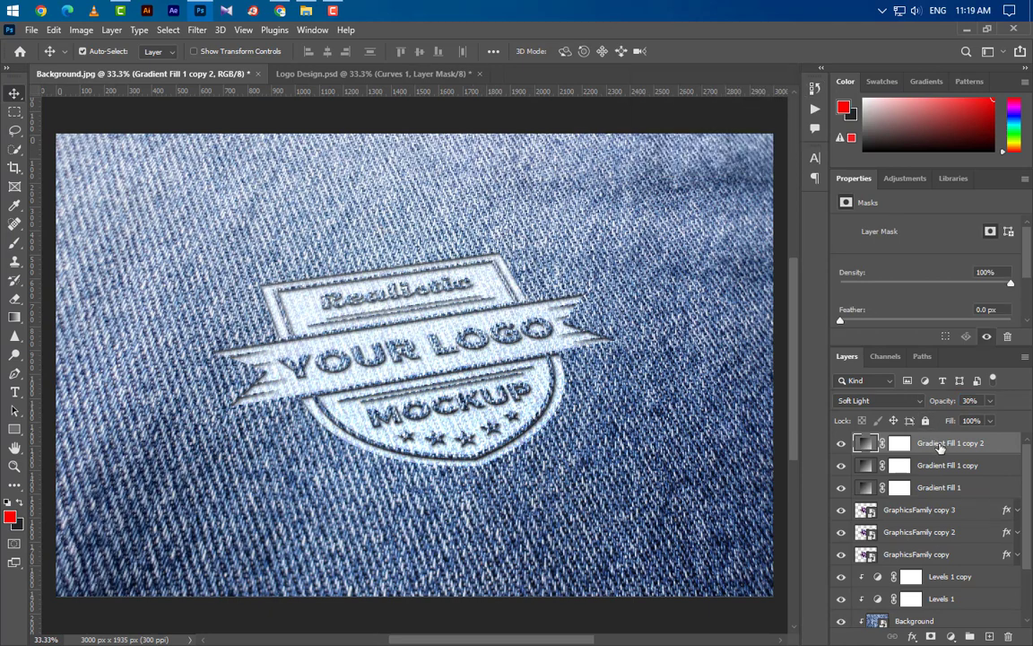
pyautogui.click(951, 636)
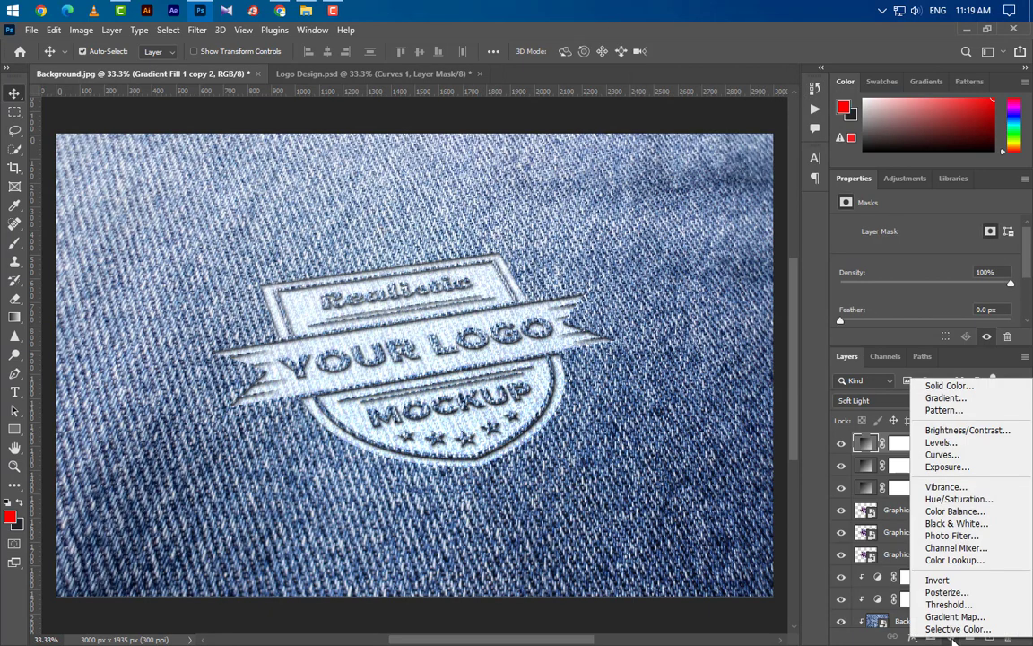
pyautogui.click(942, 455)
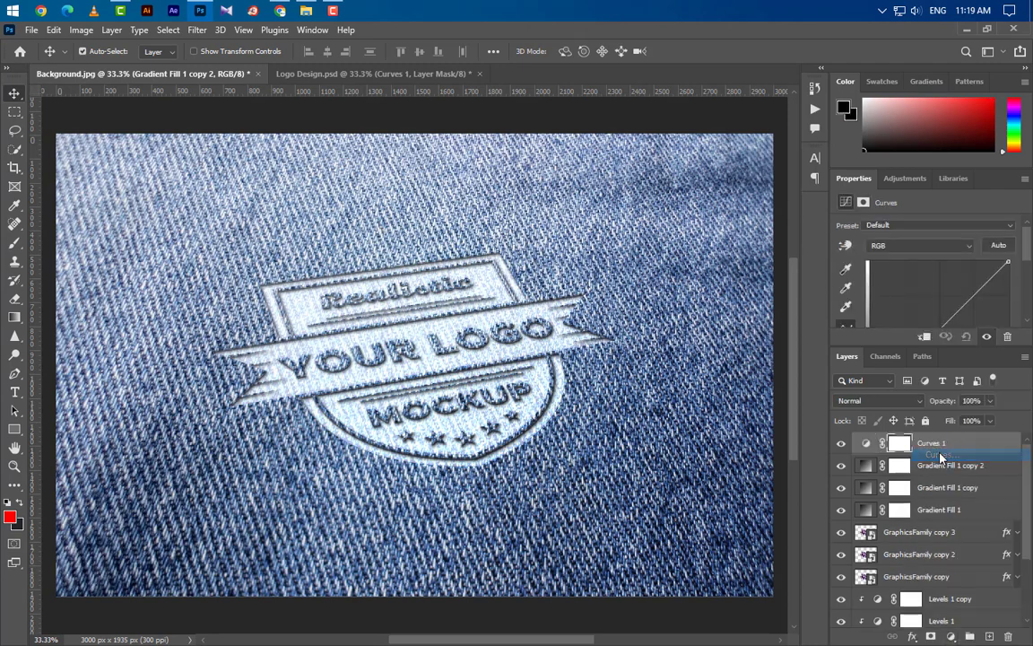
pyautogui.moveTo(939, 345); pyautogui.dragTo(939, 479)
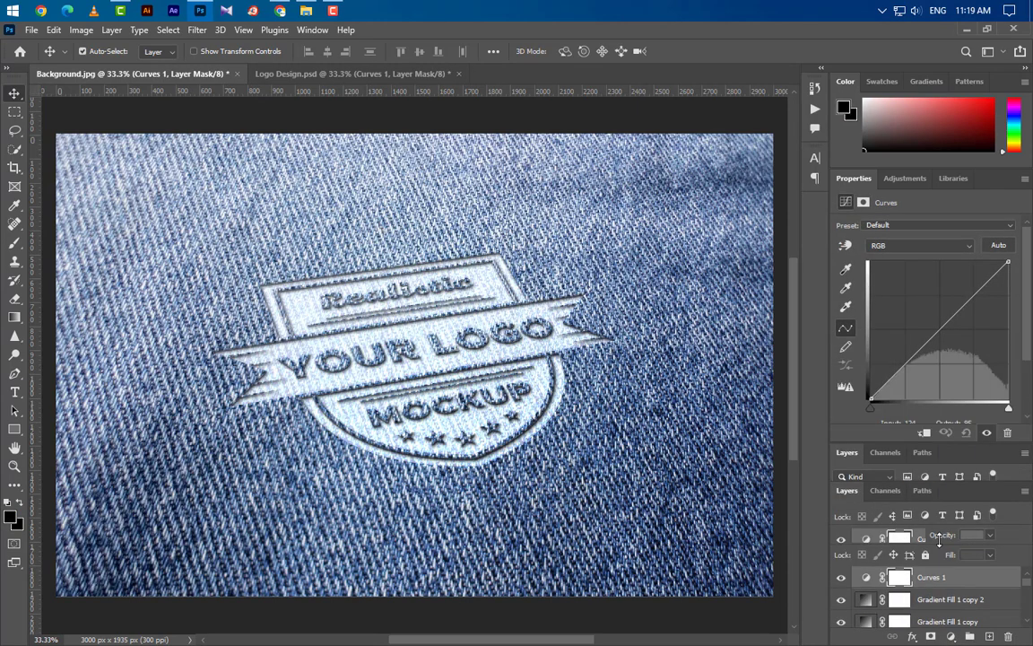
pyautogui.click(870, 410)
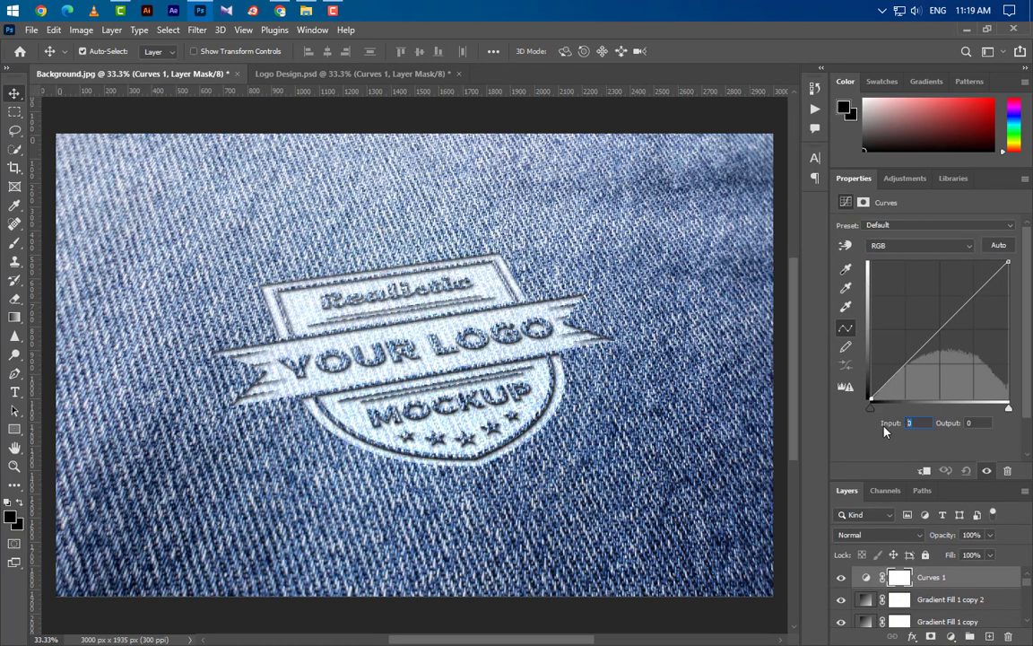
pyautogui.write('25')
# Set the black point's input to 13 in the Red channel of the Curves 1 adjustment.
pyautogui.click(911, 246)
pyautogui.click(910, 268)
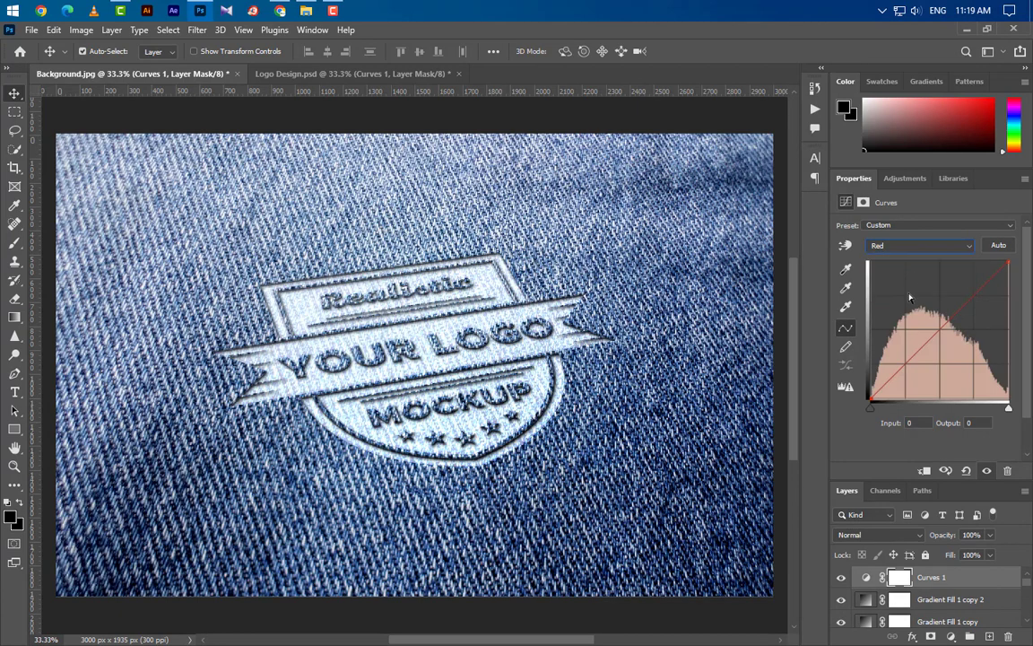
pyautogui.click(912, 423)
pyautogui.write('13')
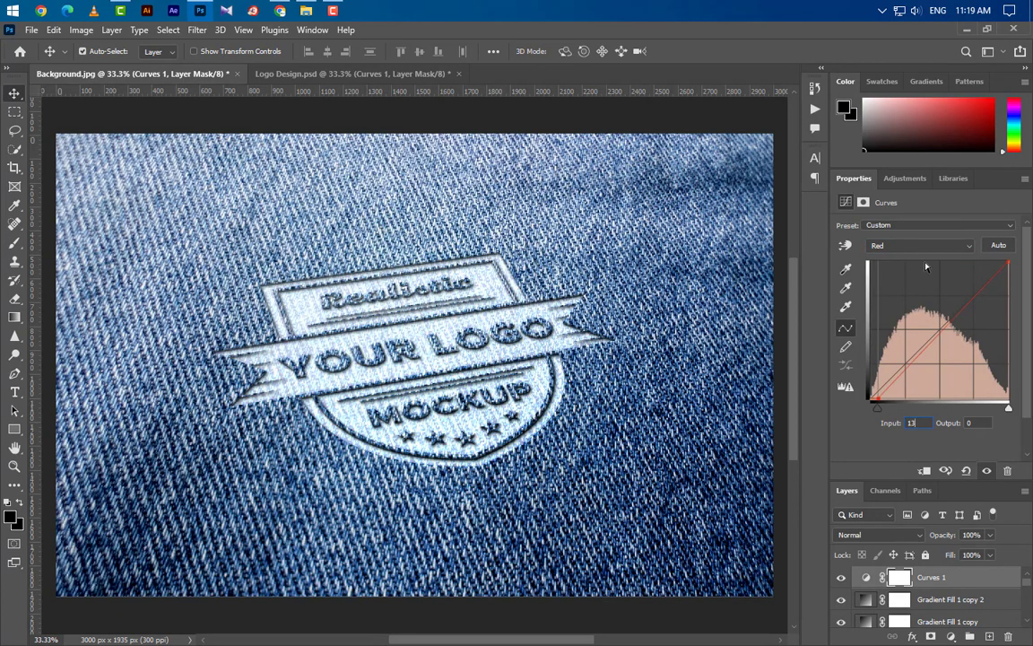
# Set the black point's input to 7 in the Green channel of the Curves 1 adjustment.
pyautogui.click(918, 246)
pyautogui.click(915, 277)
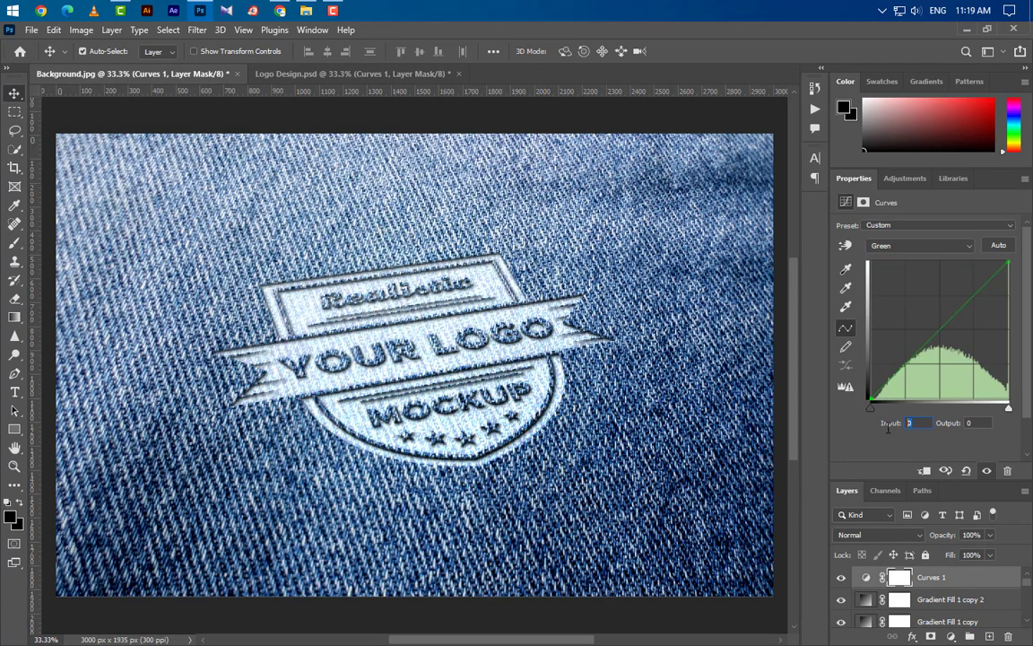
pyautogui.write('7')
# In the Blue channel of the Curves 1 adjustment, set the black point's input to 20 and the white point's input to 235.
pyautogui.click(918, 245)
pyautogui.click(915, 286)
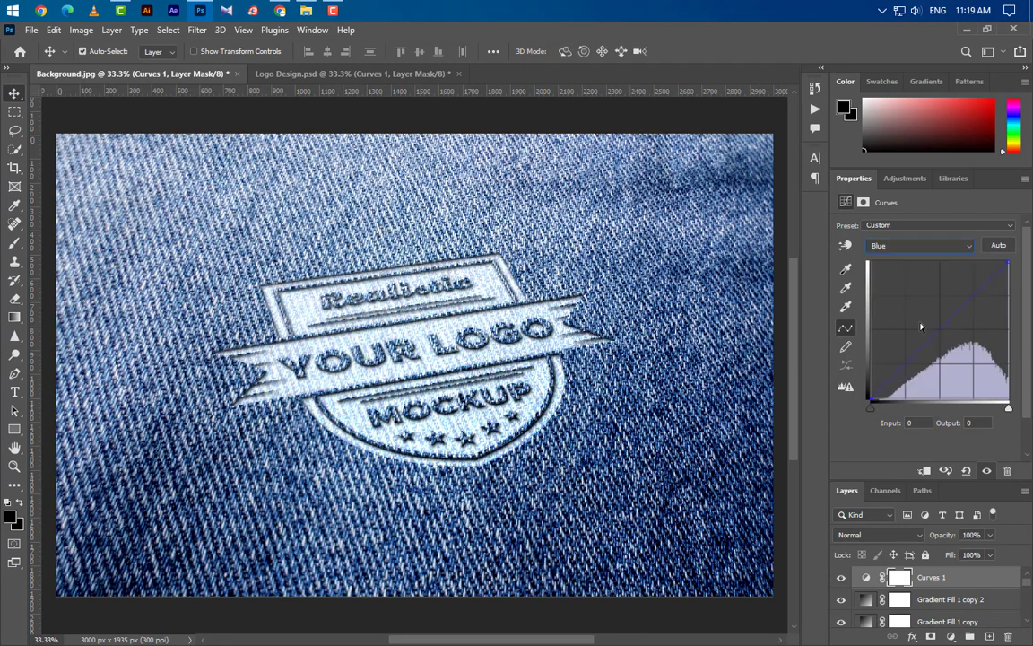
pyautogui.click(911, 424)
pyautogui.write('20')
pyautogui.click(1008, 408)
pyautogui.moveTo(922, 426); pyautogui.dragTo(890, 430)
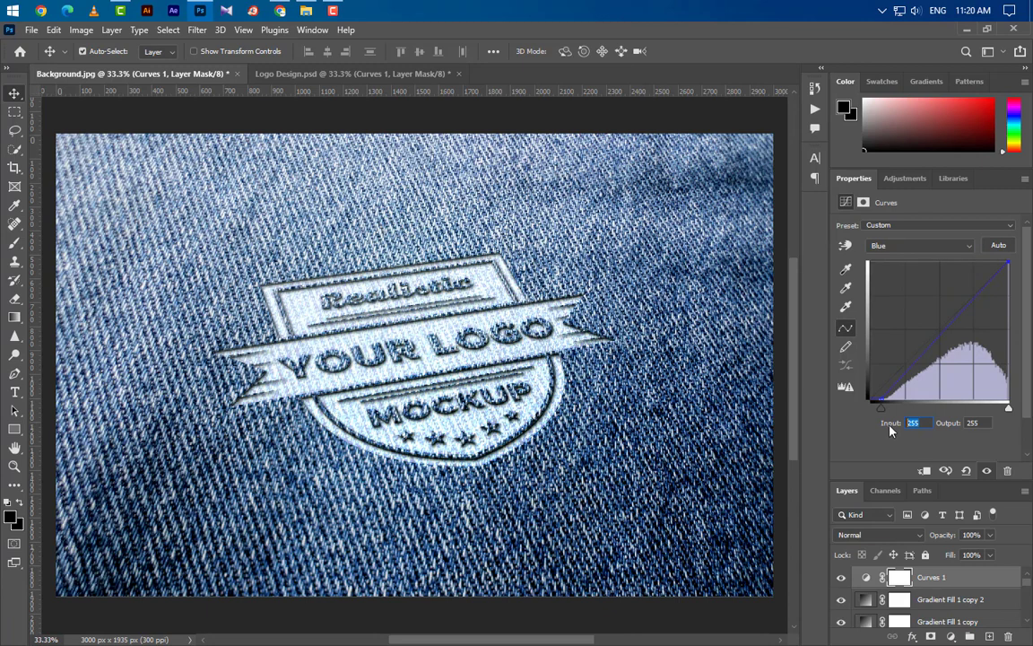
pyautogui.write('235')
# Set the white point's input to 250 in the RGB channel of the Curves 1 adjustment.
pyautogui.click(936, 255)
pyautogui.click(906, 258)
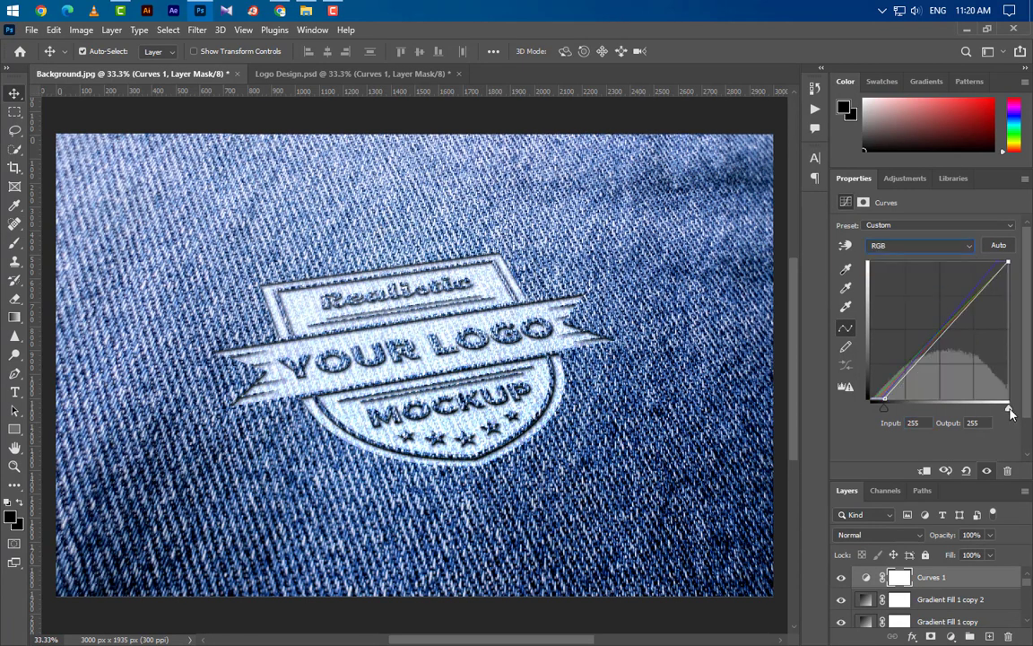
pyautogui.moveTo(923, 426); pyautogui.dragTo(881, 429)
pyautogui.write('250')
pyautogui.press('Return')
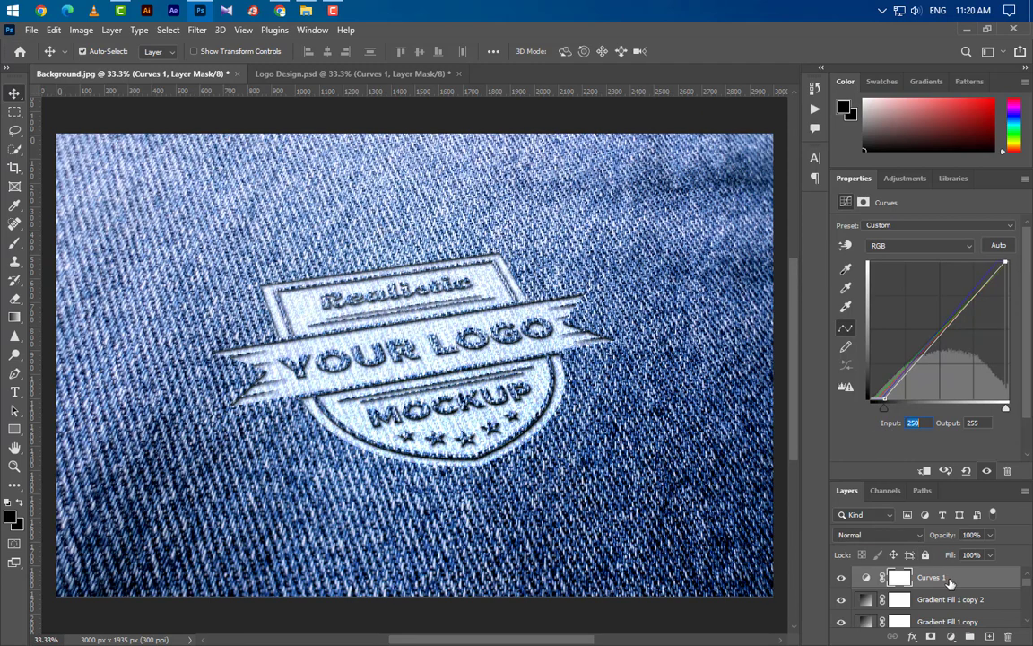
# Duplicate the GraphicsFamily copy 3 layer and move the duplicate above Curves 1 at the top of the layer stack.
pyautogui.moveTo(952, 482); pyautogui.dragTo(952, 348)
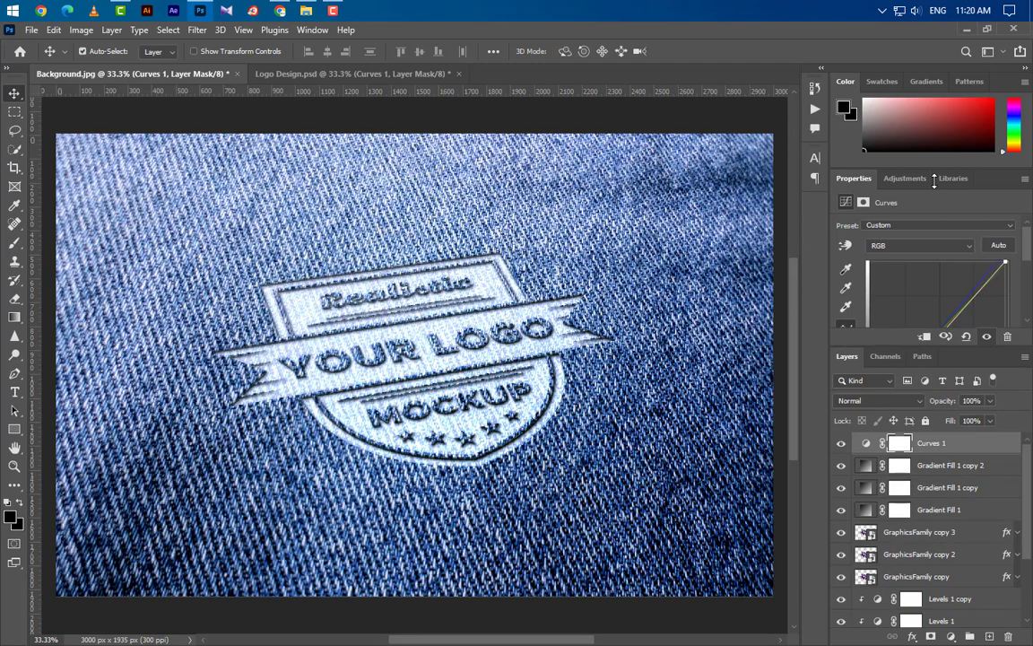
pyautogui.click(956, 534)
pyautogui.rightClick(955, 534)
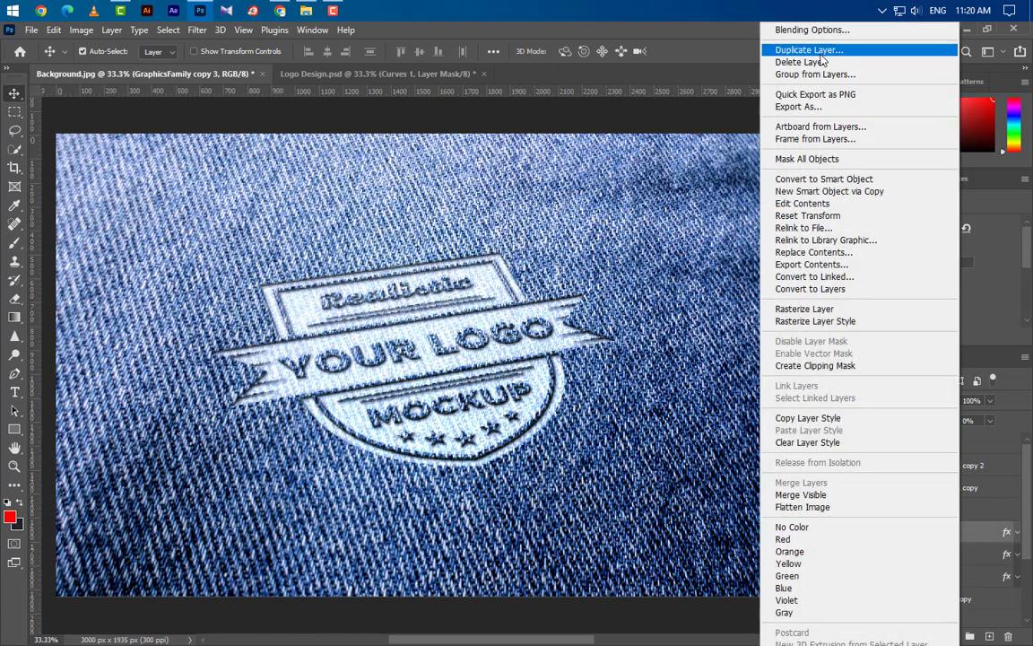
pyautogui.click(823, 46)
pyautogui.click(638, 193)
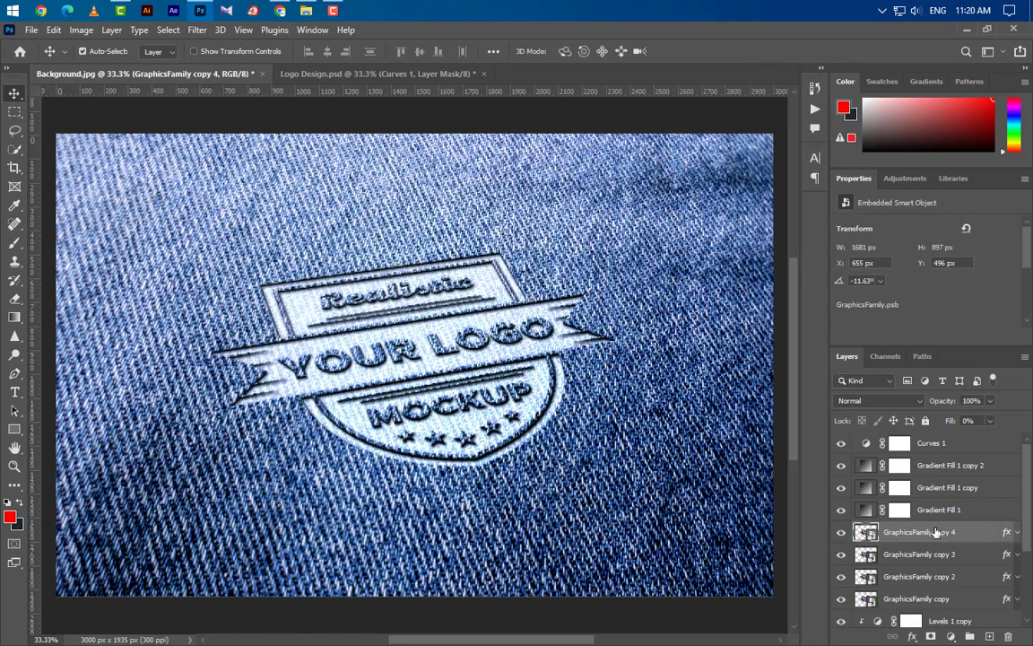
pyautogui.moveTo(928, 395); pyautogui.dragTo(924, 437)
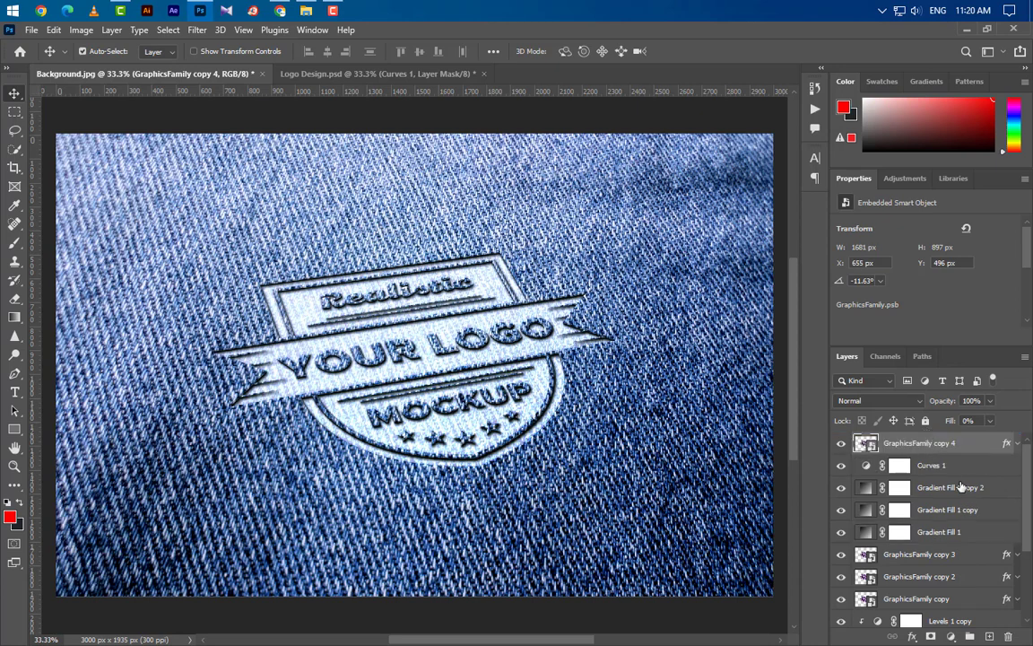
# Remove the layer effects from GraphicsFamily copy 4 and lower its opacity to 0%.
pyautogui.moveTo(1008, 446); pyautogui.dragTo(1009, 637)
pyautogui.click(989, 418)
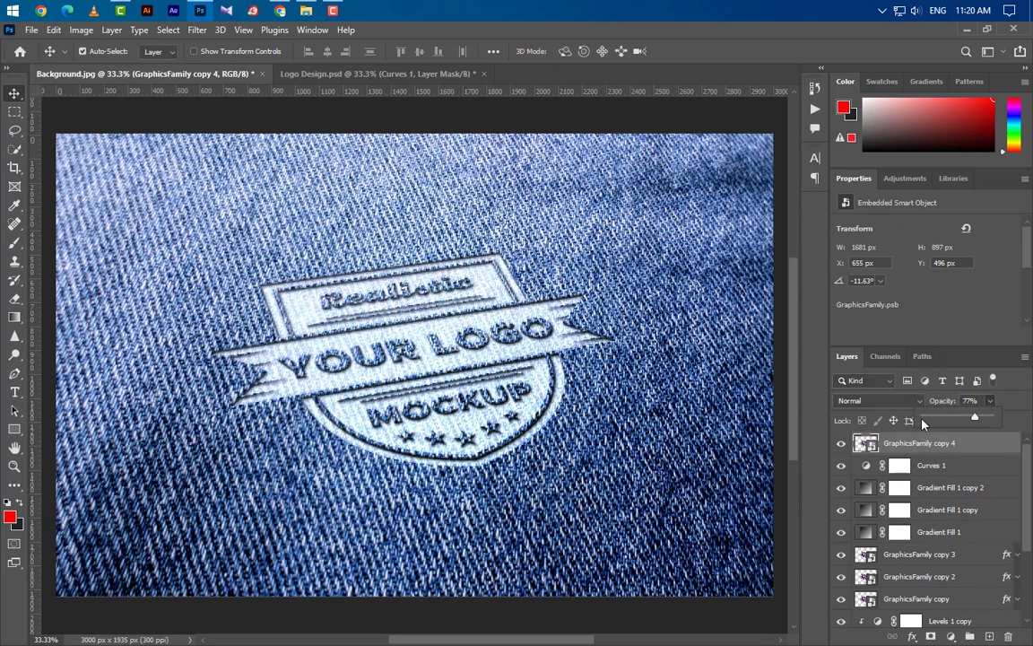
pyautogui.click(923, 421)
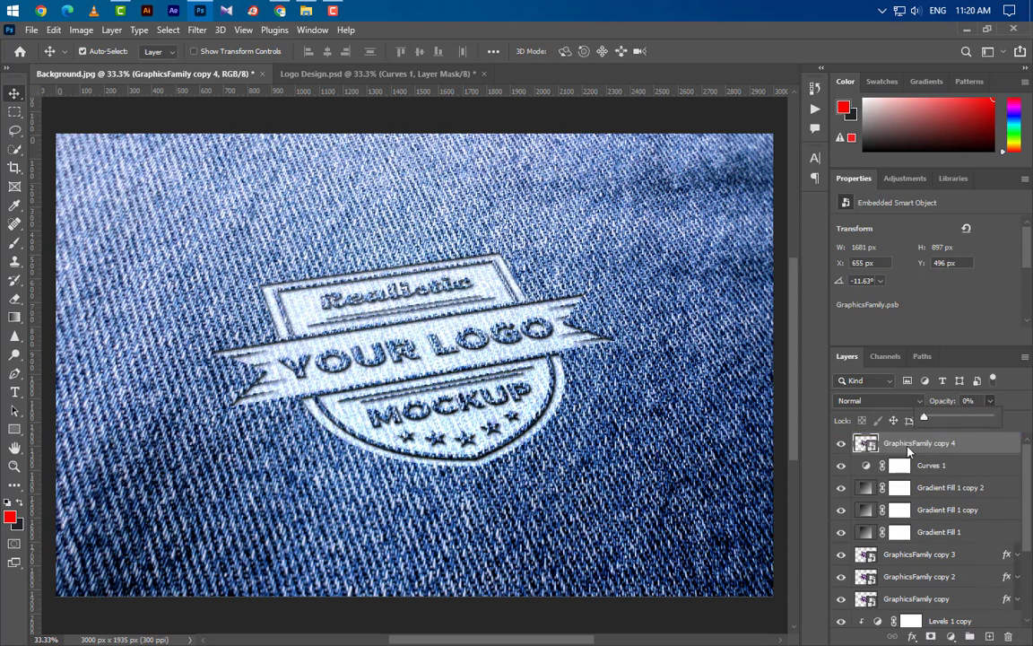
# Group the Curves 1 layer with the three Gradient Fill layers and name the group Light.
pyautogui.click(969, 465)
pyautogui.keyDown('shift'); pyautogui.click(968, 487); pyautogui.keyUp('shift')
pyautogui.keyDown('shift'); pyautogui.click(969, 509); pyautogui.keyUp('shift')
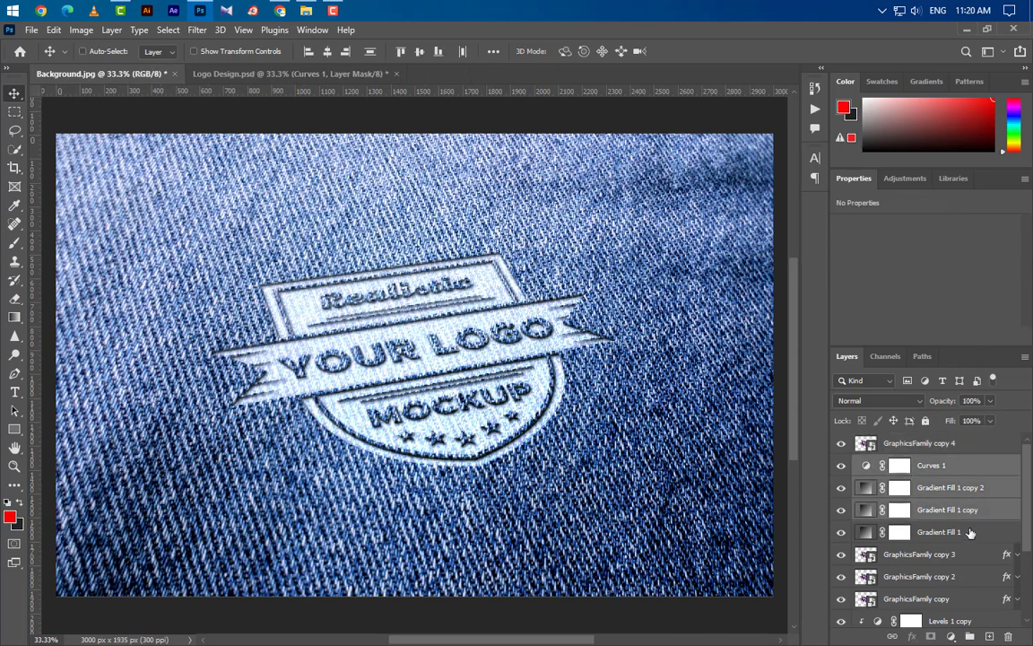
pyautogui.keyDown('shift'); pyautogui.click(970, 532); pyautogui.keyUp('shift')
pyautogui.hotkey('ctrl', 'g')
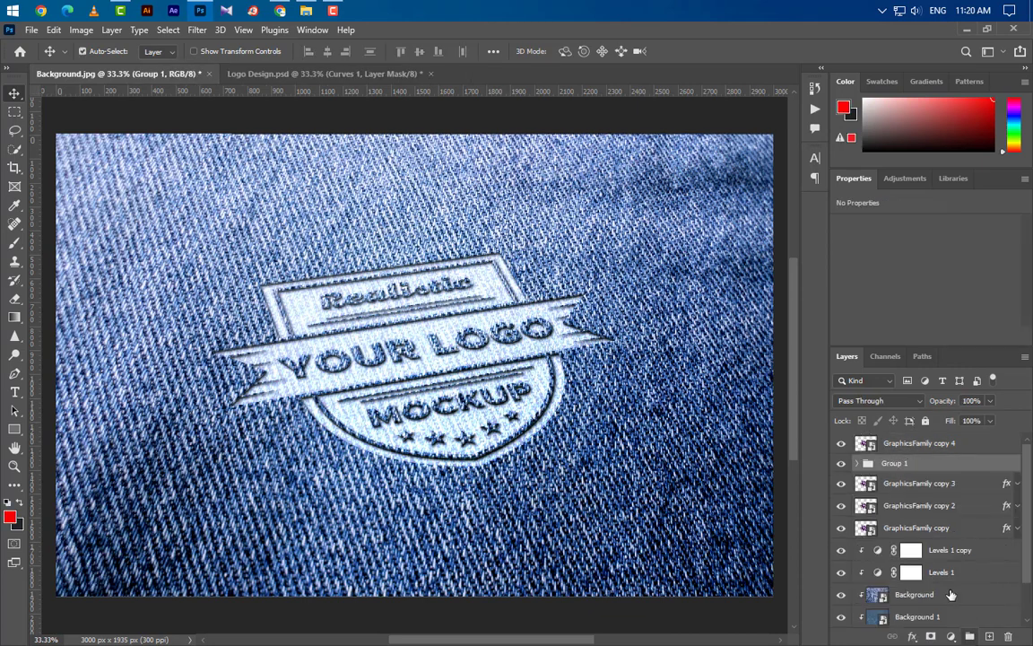
pyautogui.doubleClick(894, 464)
pyautogui.write('Light')
pyautogui.press('Return')
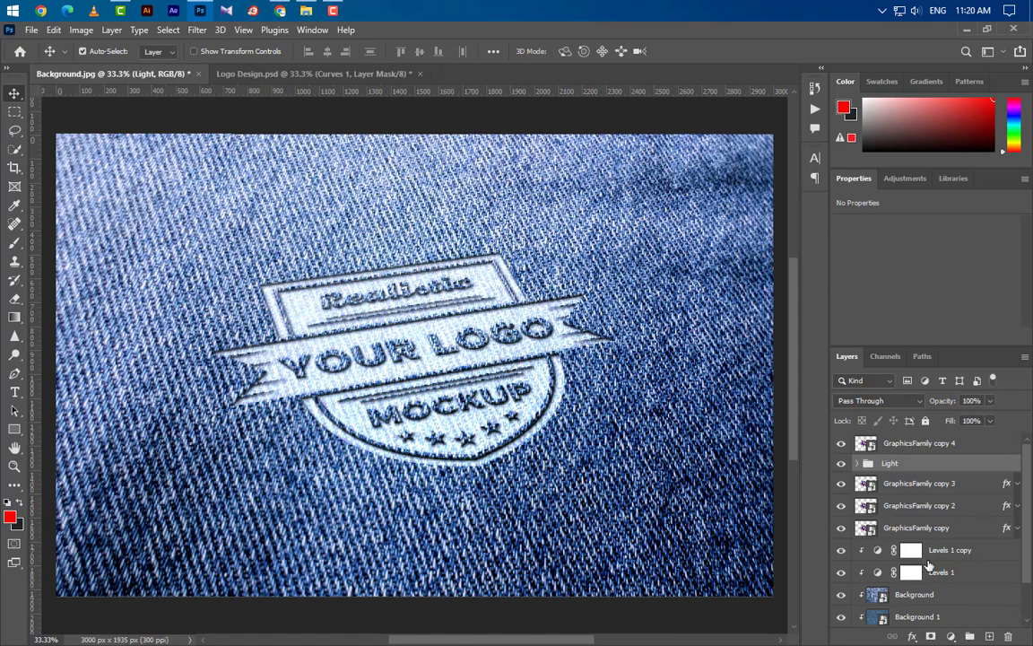
# Group GraphicsFamily copy 3, copy 2 and copy into a folder named Effects.
pyautogui.click(932, 484)
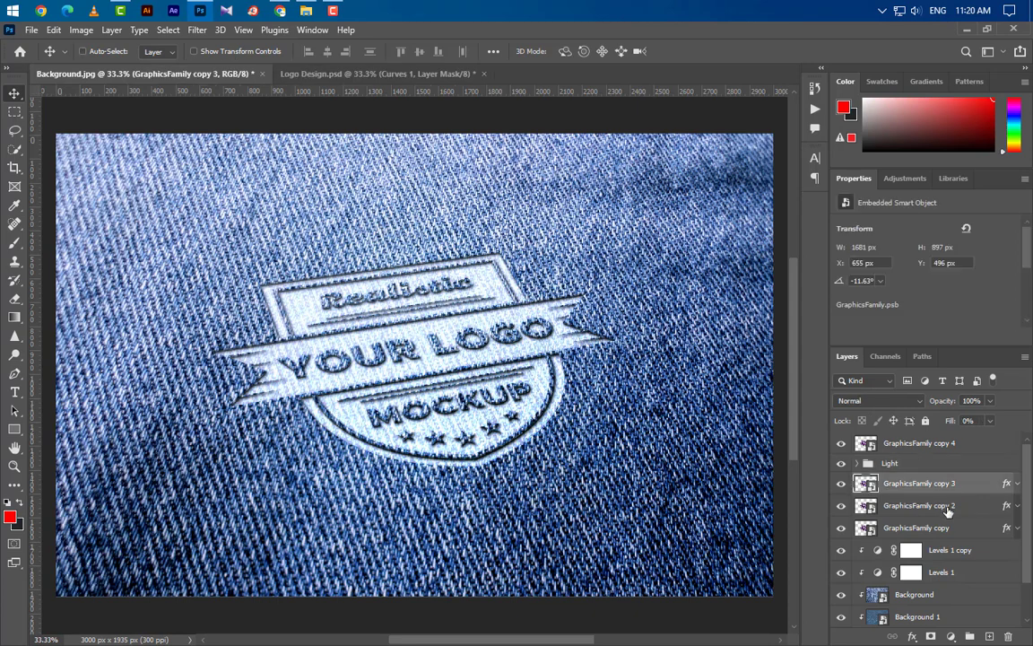
pyautogui.keyDown('shift'); pyautogui.click(937, 506); pyautogui.keyUp('shift')
pyautogui.keyDown('shift'); pyautogui.click(937, 528); pyautogui.keyUp('shift')
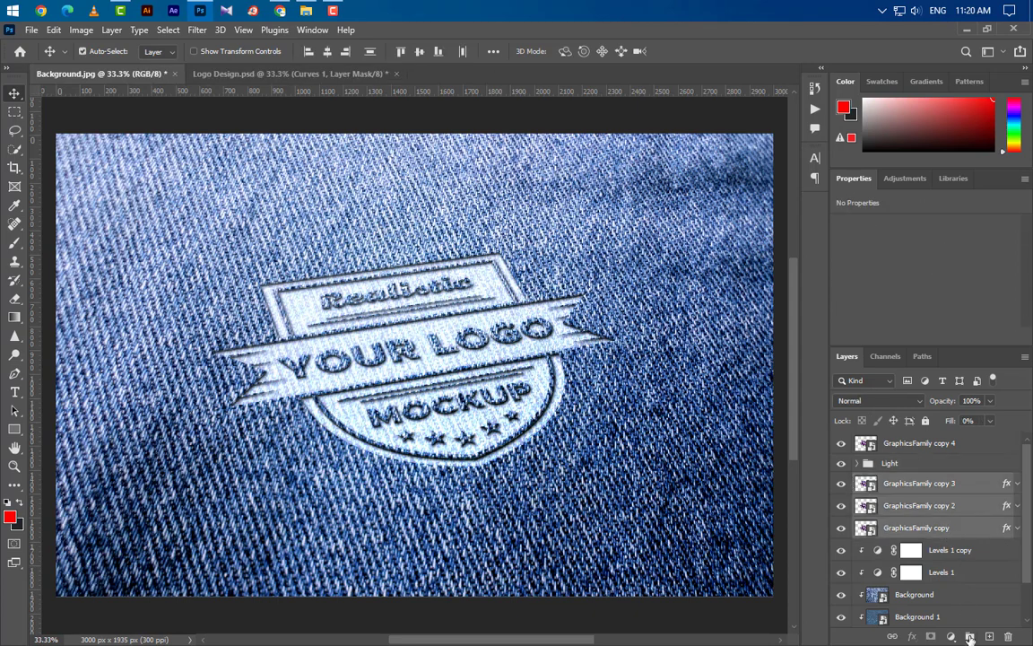
pyautogui.click(969, 637)
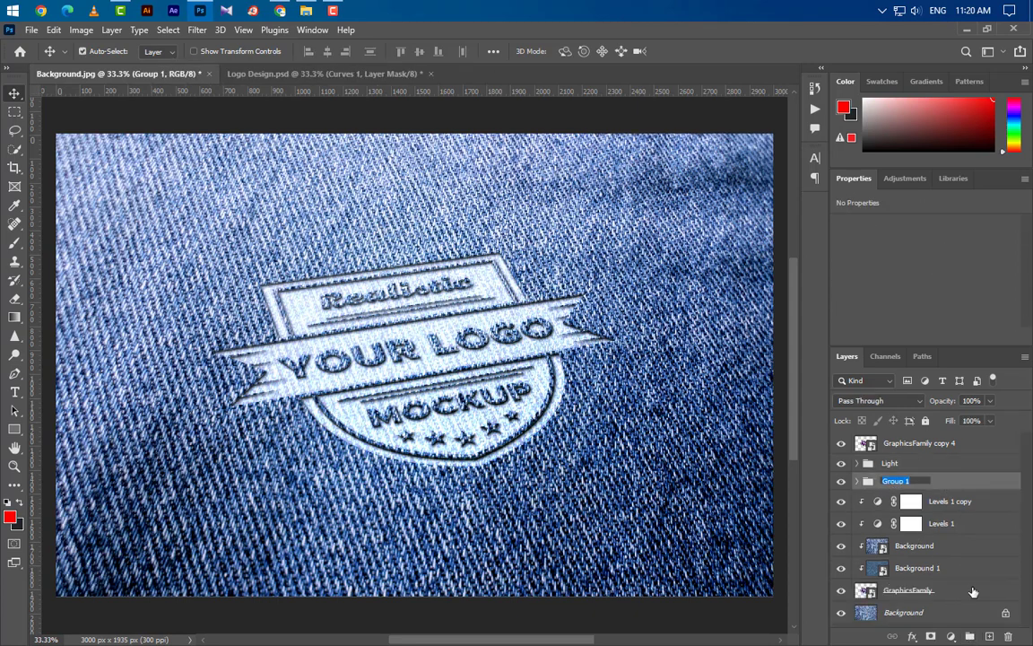
pyautogui.write('Effects')
pyautogui.press('Return')
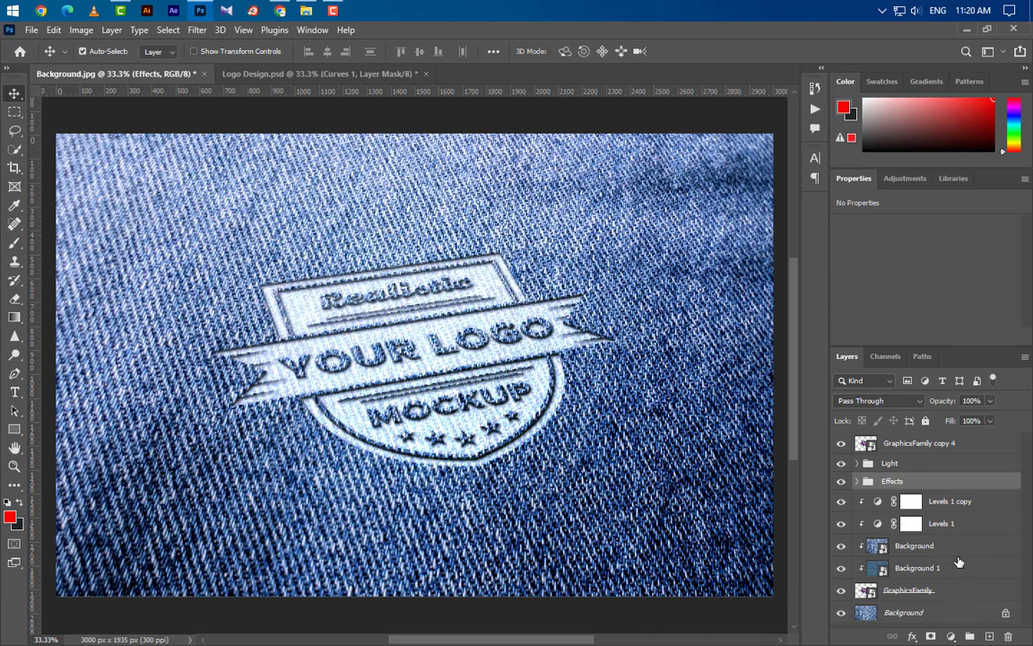
# Group both Levels layers, the clipped Background and Background 1 layers and the GraphicsFamily layer into a folder named Shadows.
pyautogui.click(948, 503)
pyautogui.keyDown('shift'); pyautogui.click(950, 523); pyautogui.keyUp('shift')
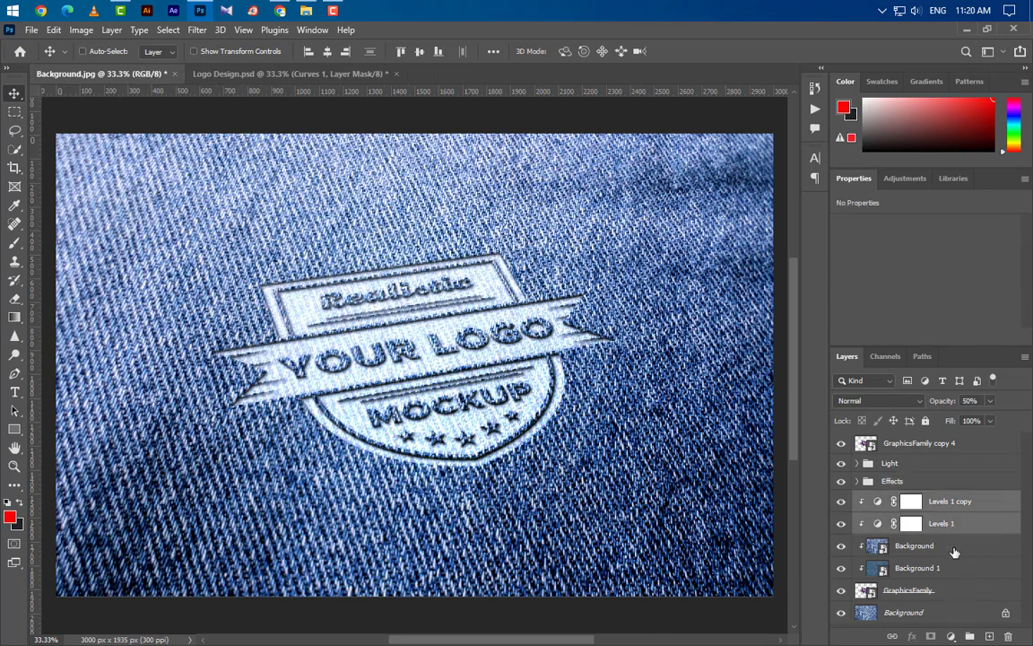
pyautogui.keyDown('shift'); pyautogui.click(952, 546); pyautogui.keyUp('shift')
pyautogui.keyDown('shift'); pyautogui.click(953, 569); pyautogui.keyUp('shift')
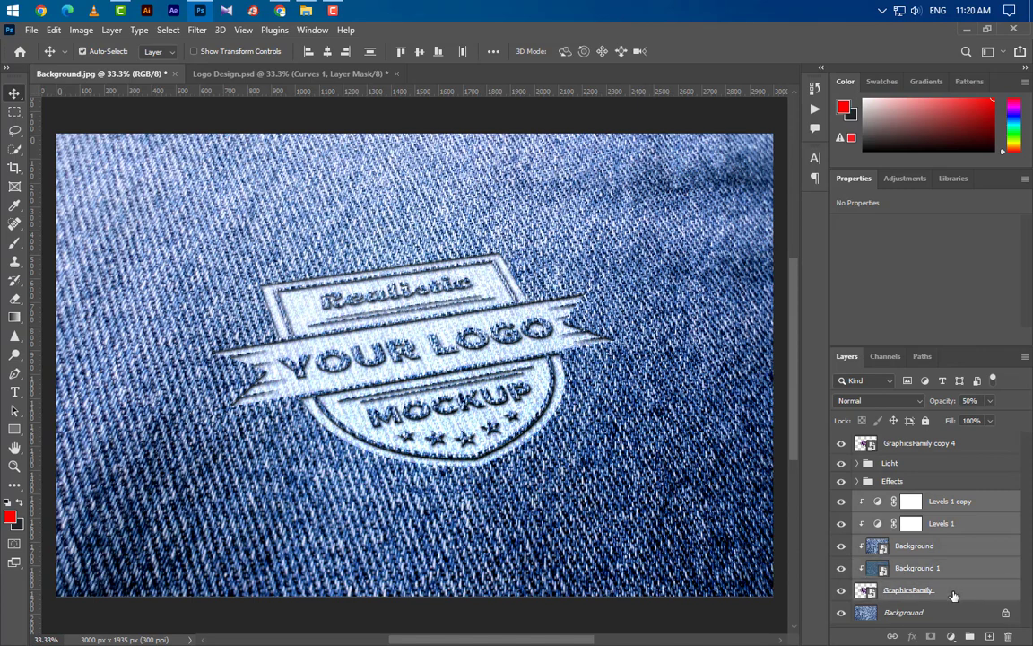
pyautogui.click(969, 637)
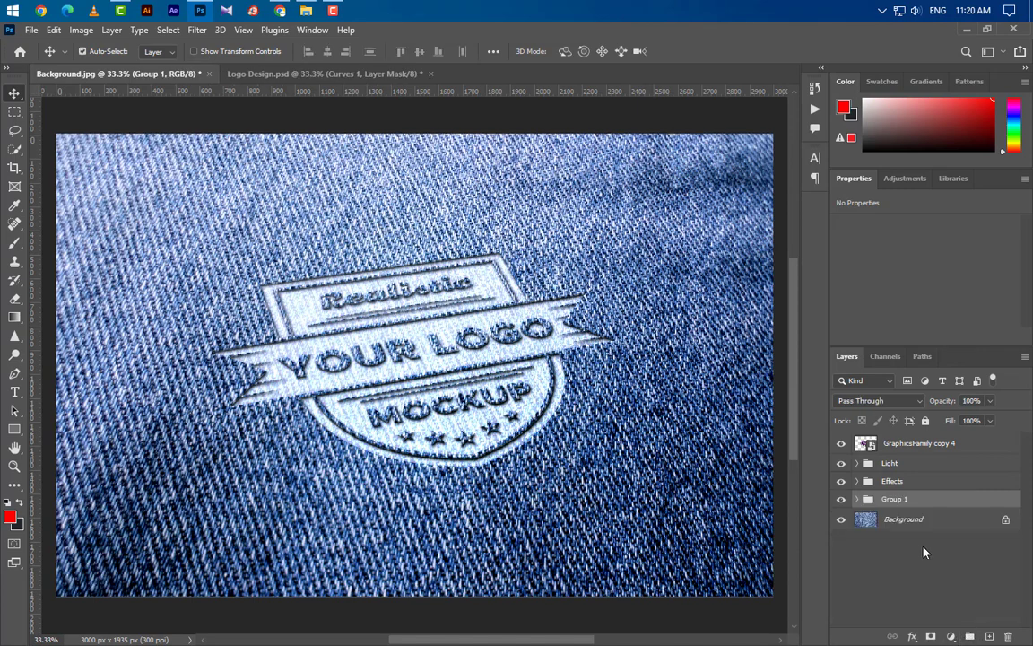
pyautogui.doubleClick(886, 504)
pyautogui.write('Shadows')
pyautogui.press('Return')
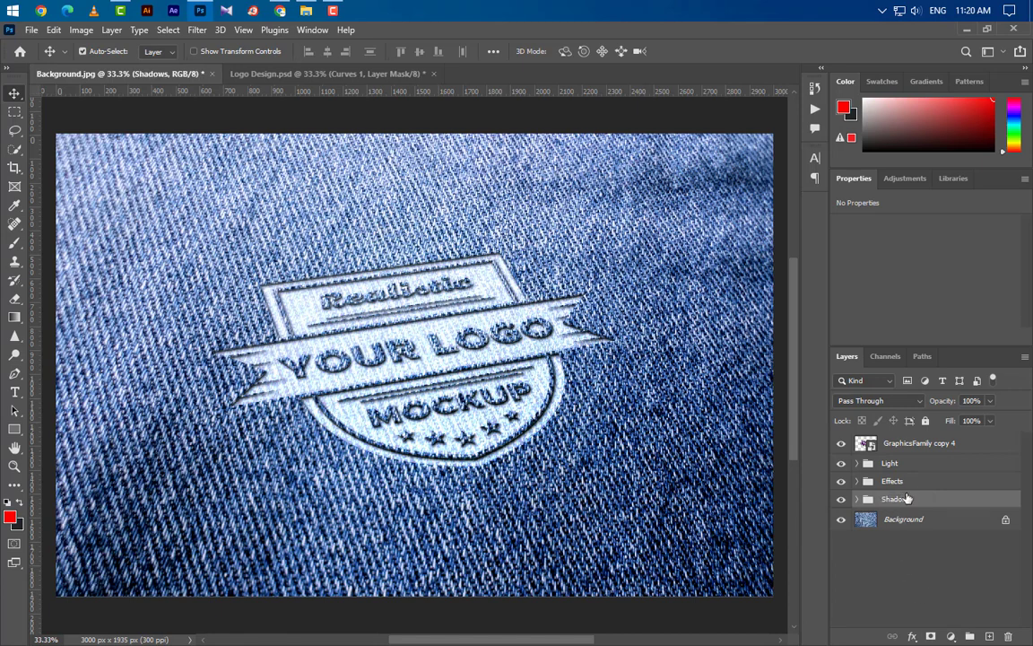
# Rename the GraphicsFamily copy 4 layer as Your Logo Here.
pyautogui.doubleClick(915, 444)
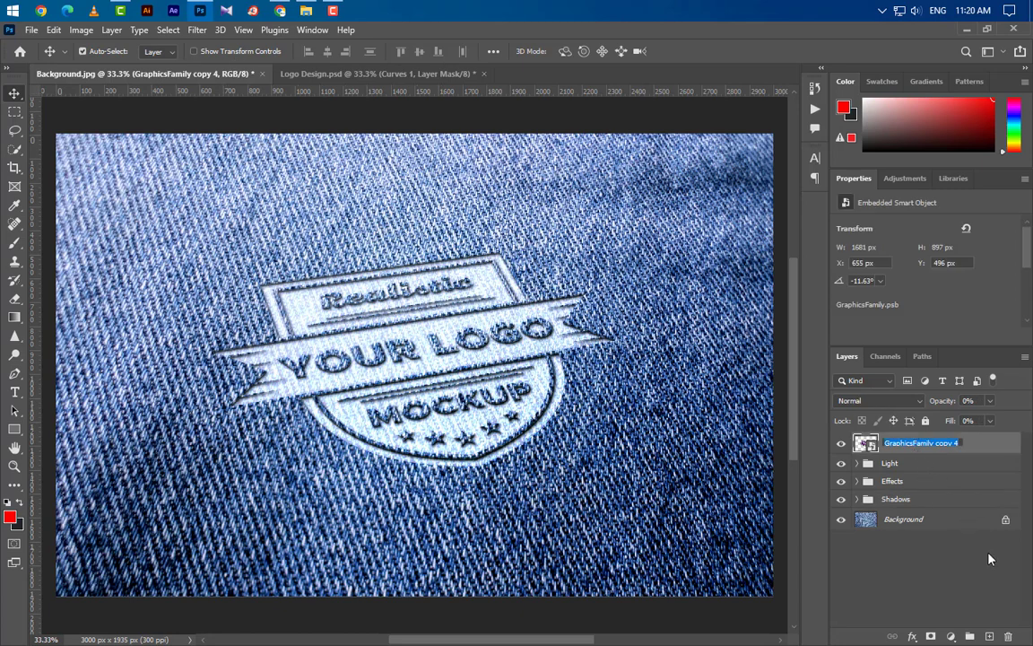
pyautogui.write('Your Logo Here')
pyautogui.press('Return')
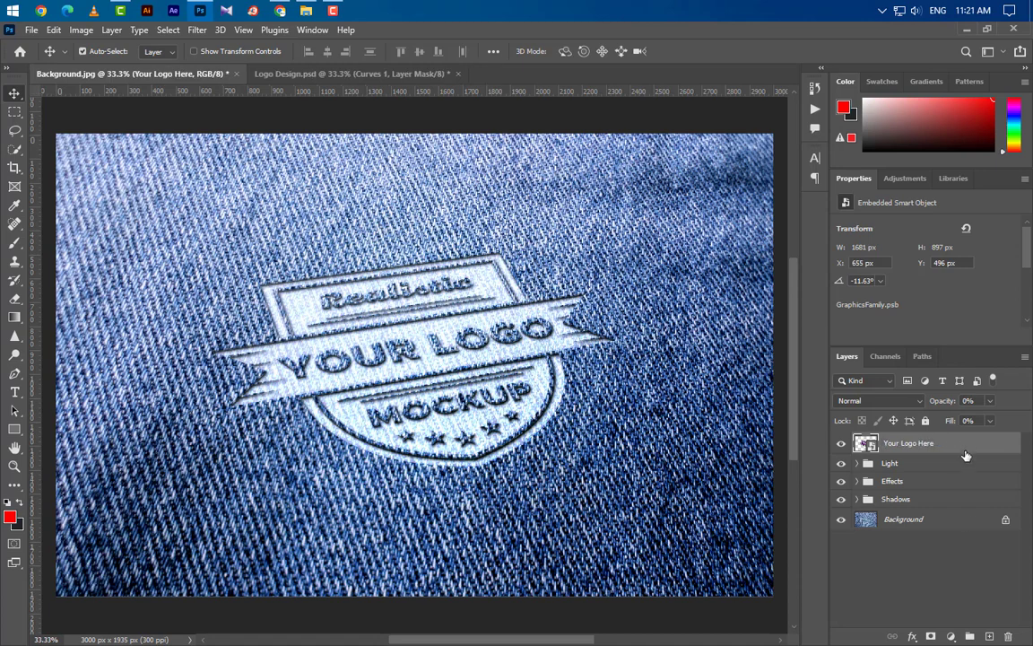
# Open the contents of the Your Logo Here smart object and bring in the Logo Design PSD layer from Logo Design.psd.
pyautogui.doubleClick(873, 447)
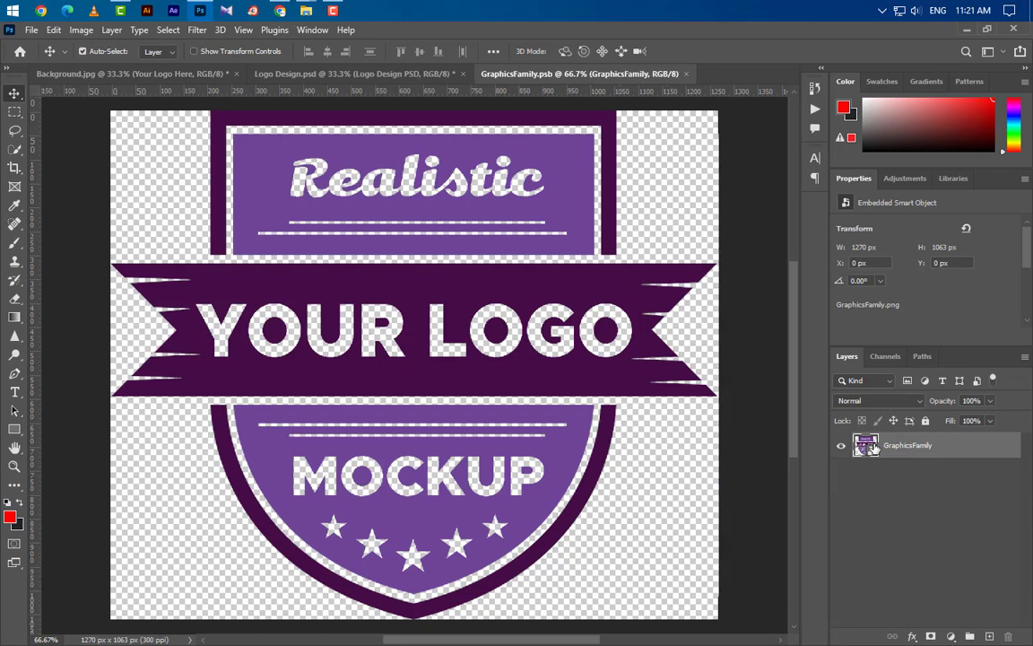
pyautogui.click(358, 73)
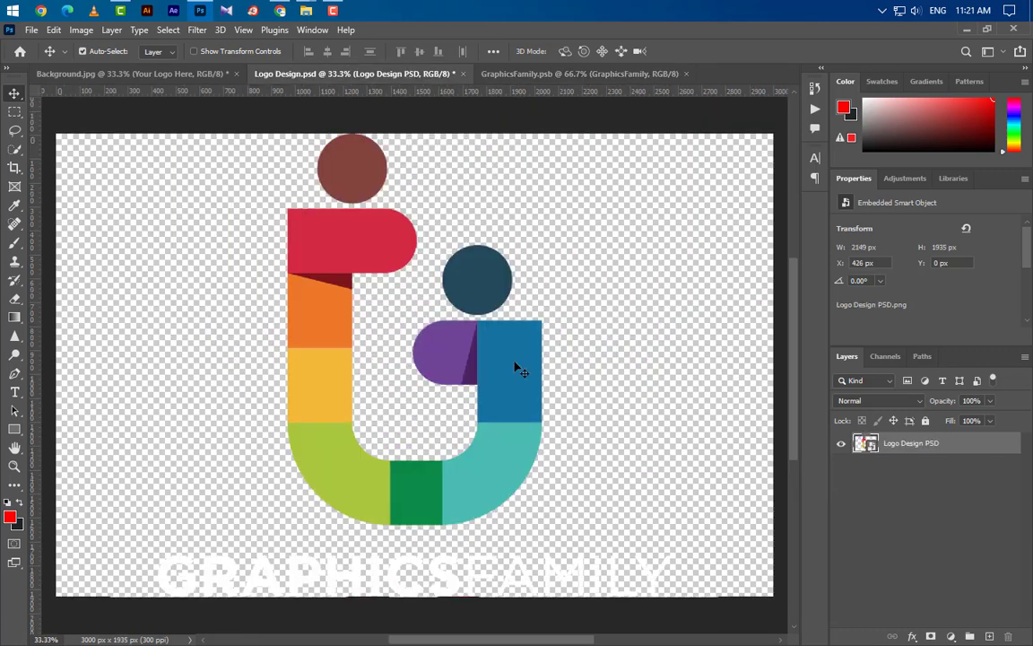
pyautogui.scroll(-3, 517, 365)
pyautogui.click(553, 72)
pyautogui.moveTo(538, 210); pyautogui.dragTo(539, 210)
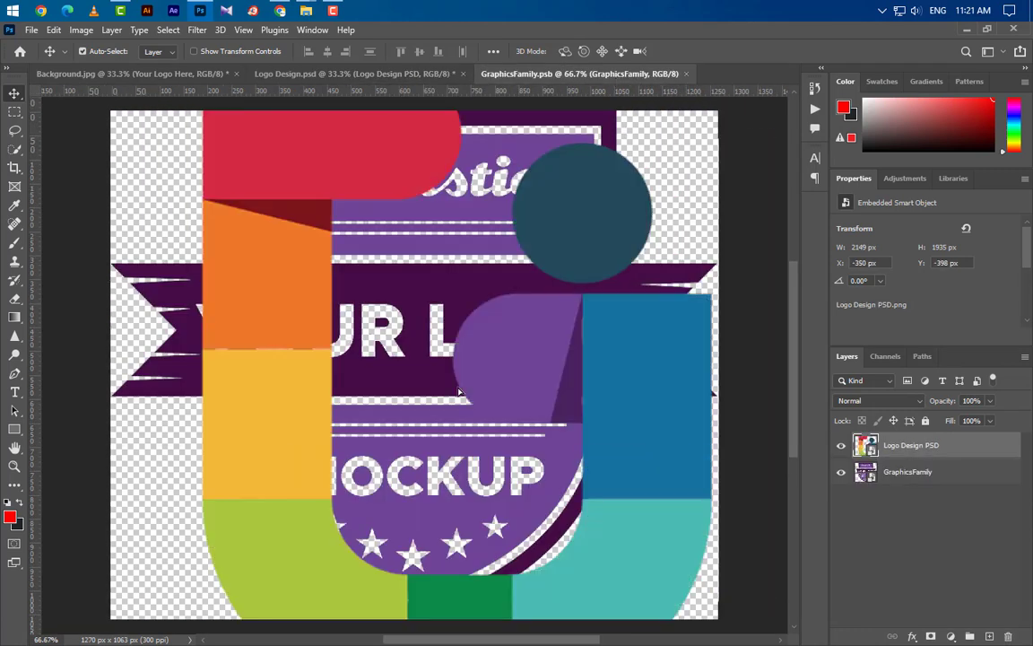
# Scale the Logo Design PSD layer down to 12.76% so it fits the canvas height and centre it on the canvas.
pyautogui.scroll(-3, 533, 406)
pyautogui.hotkey('ctrl', 't')
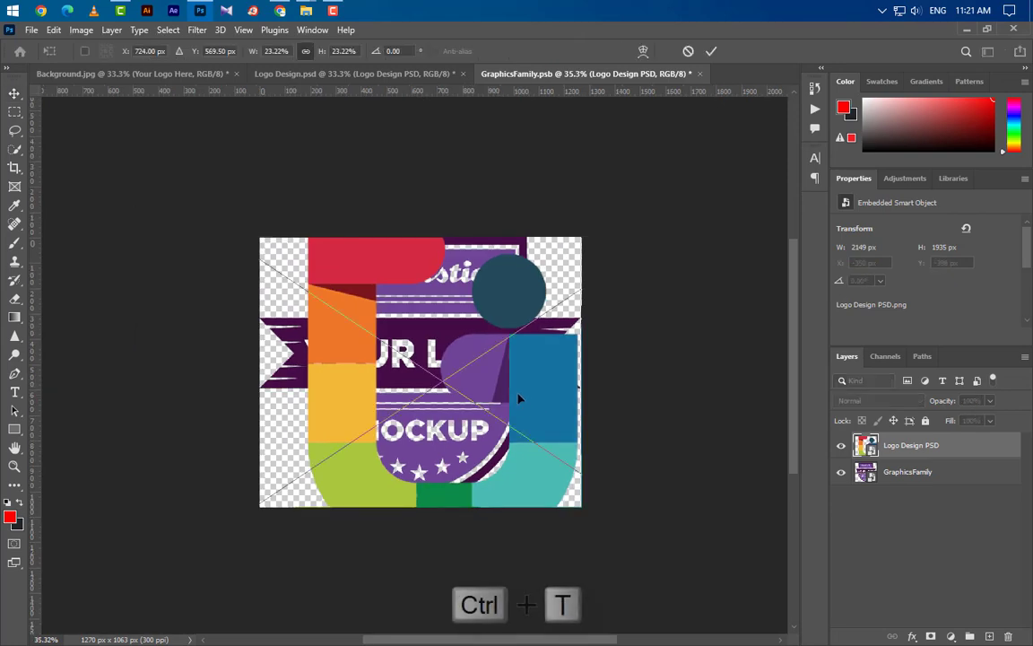
pyautogui.scroll(-3, 520, 373)
pyautogui.moveTo(460, 192); pyautogui.dragTo(461, 269)
pyautogui.moveTo(484, 570); pyautogui.dragTo(482, 473)
pyautogui.moveTo(481, 426); pyautogui.dragTo(464, 426)
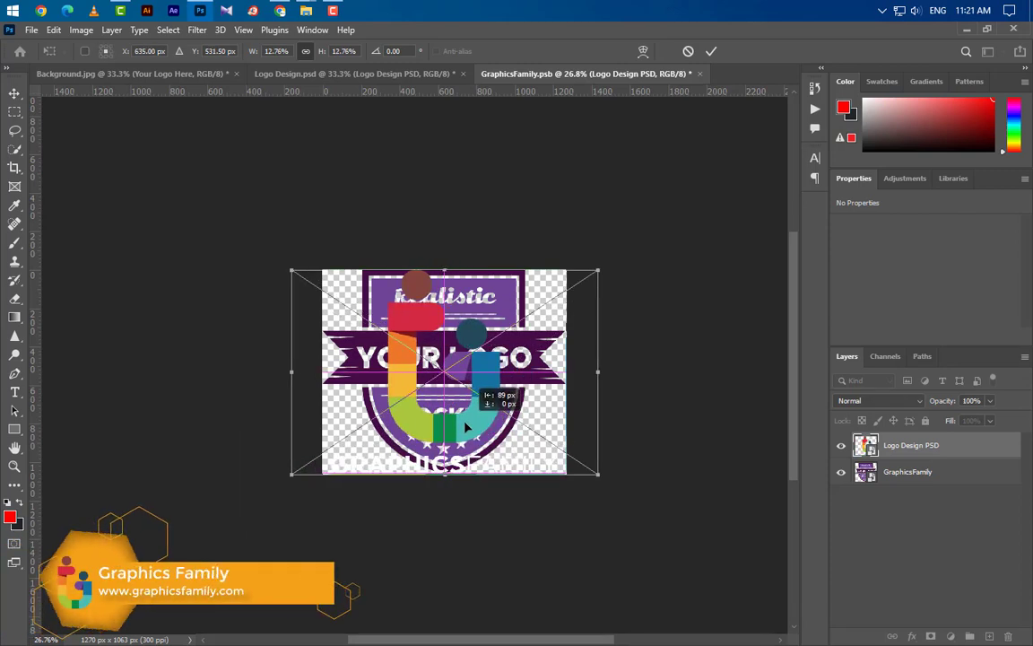
pyautogui.click(711, 52)
# Hide the old GraphicsFamily layer and close GraphicsFamily.psb with its changes saved, returning to the Background.jpg document.
pyautogui.click(841, 471)
pyautogui.click(699, 74)
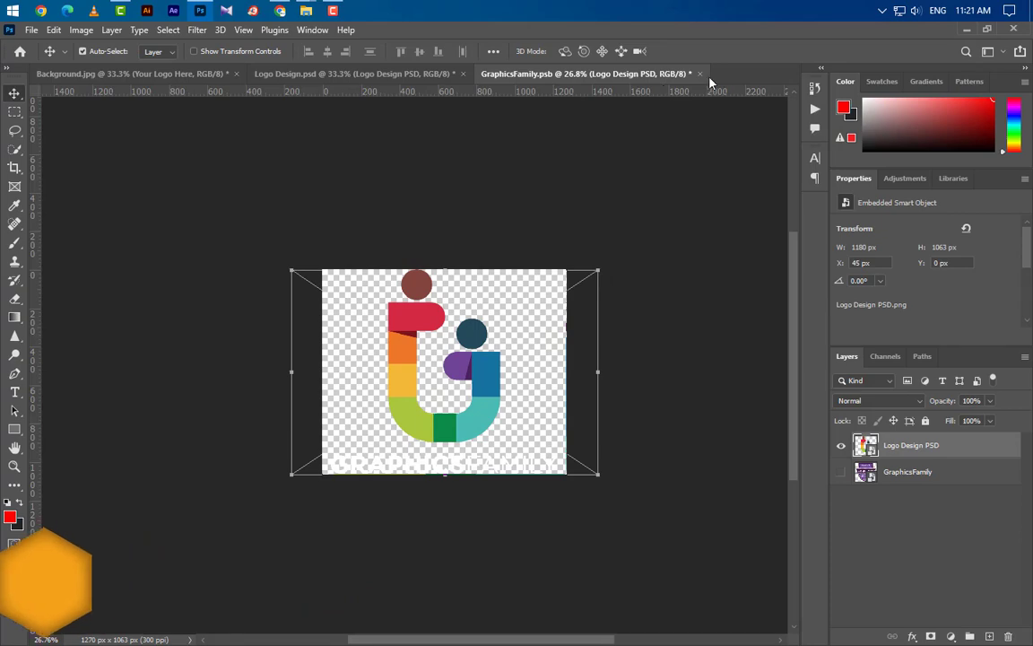
pyautogui.click(449, 265)
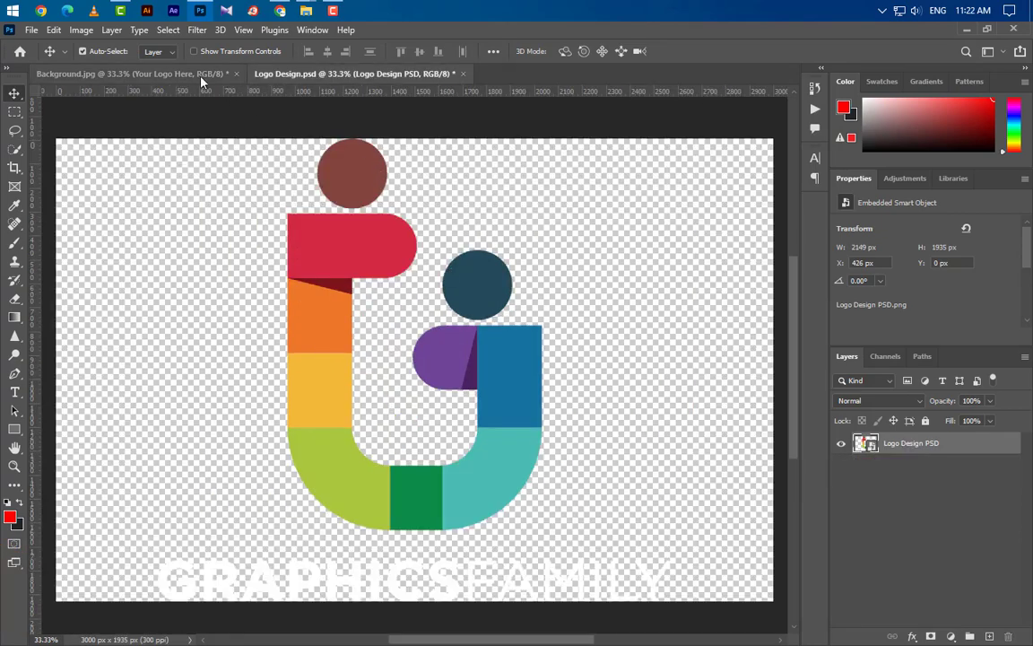
pyautogui.click(201, 79)
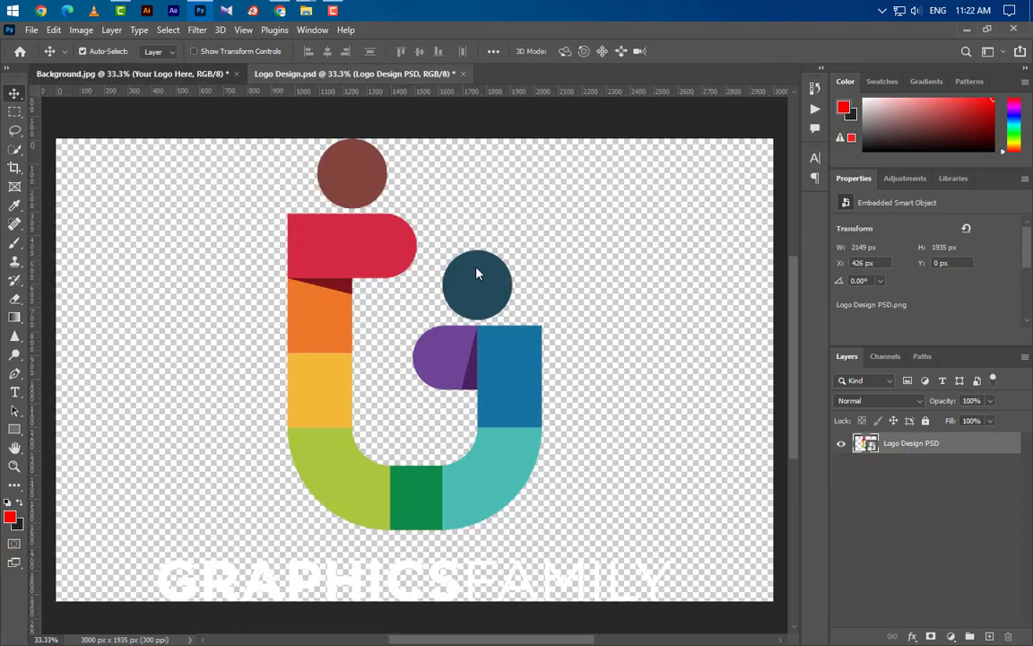